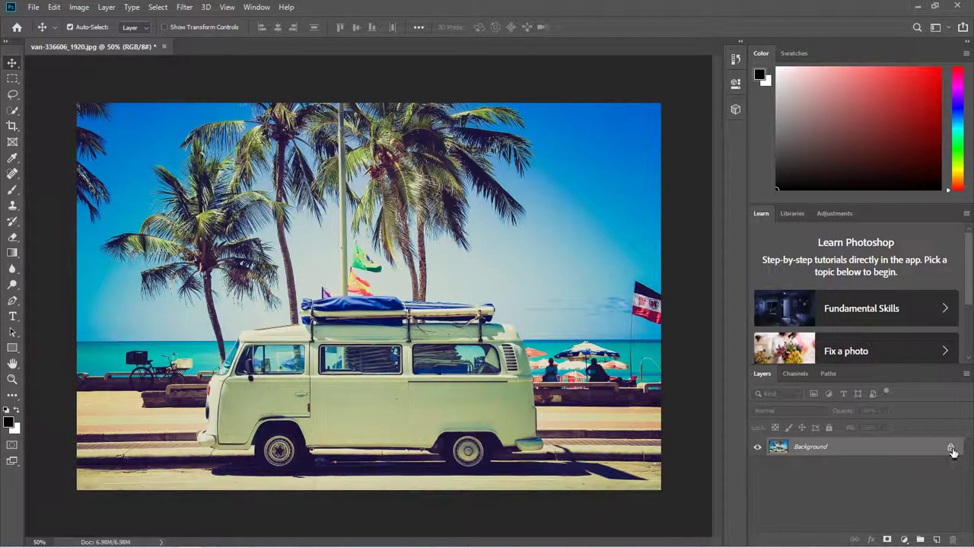
Unlock the Background layer, try sliding the photo left and up, then revert to the original.
left_click(951, 447)
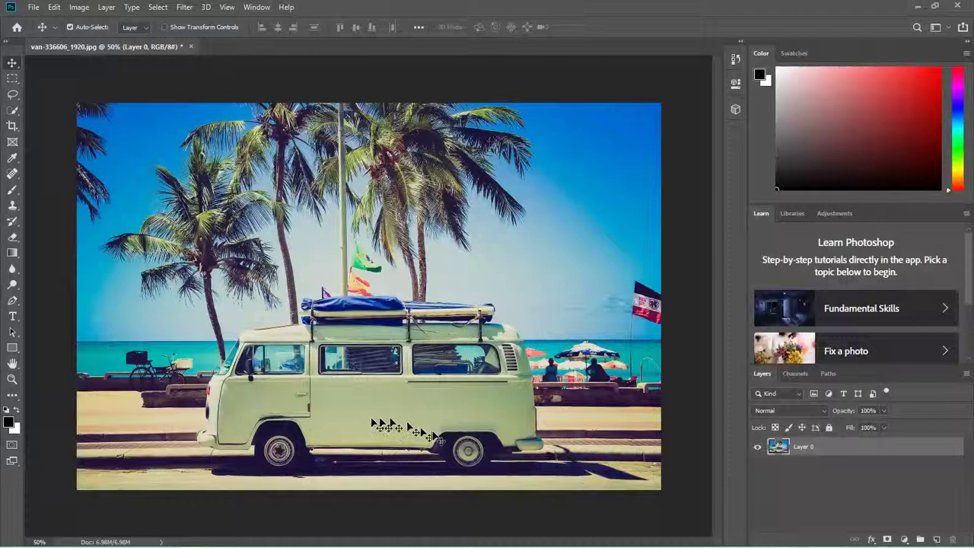
left_click_drag(544, 394, 237, 396)
left_click_drag(225, 440, 502, 207)
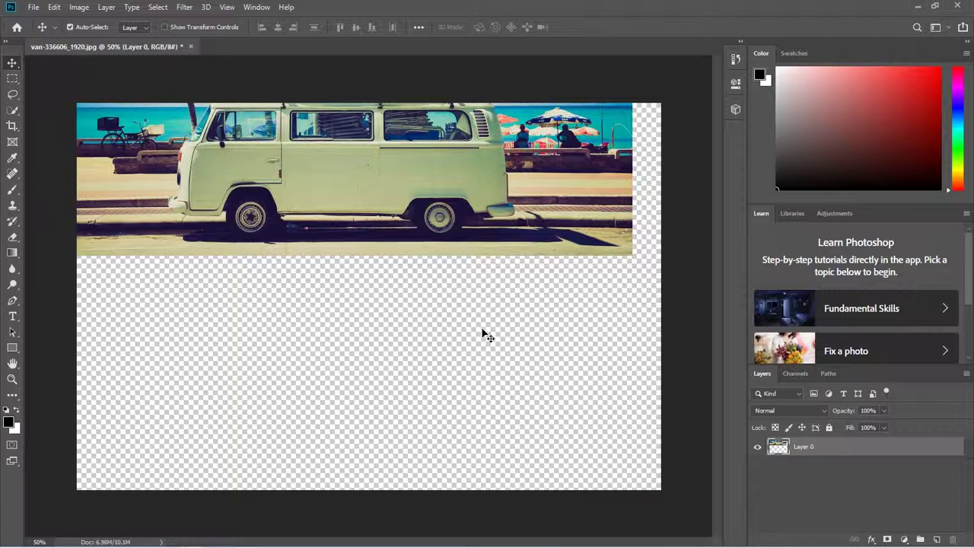
key("F12")
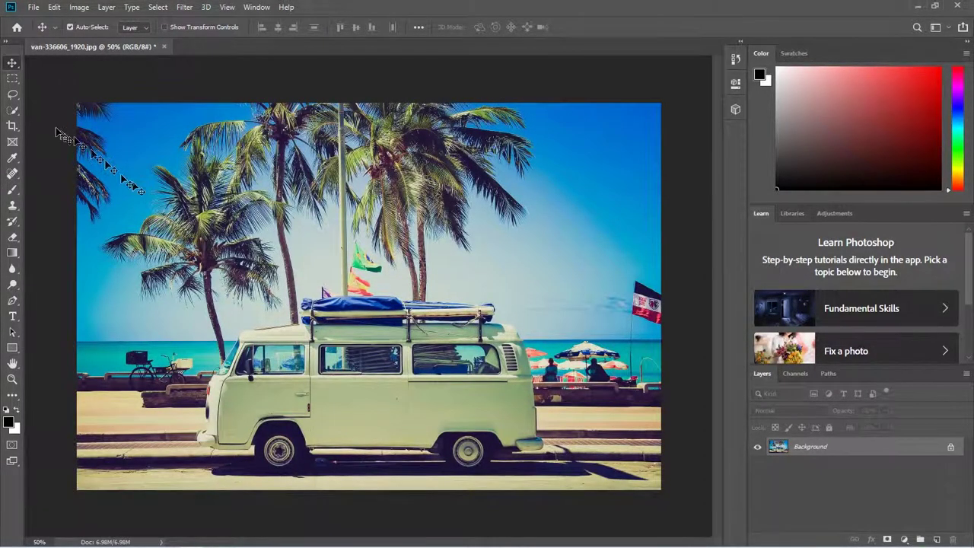
Marquee a rectangle around the van and copy it onto a new layer.
left_click(11, 81)
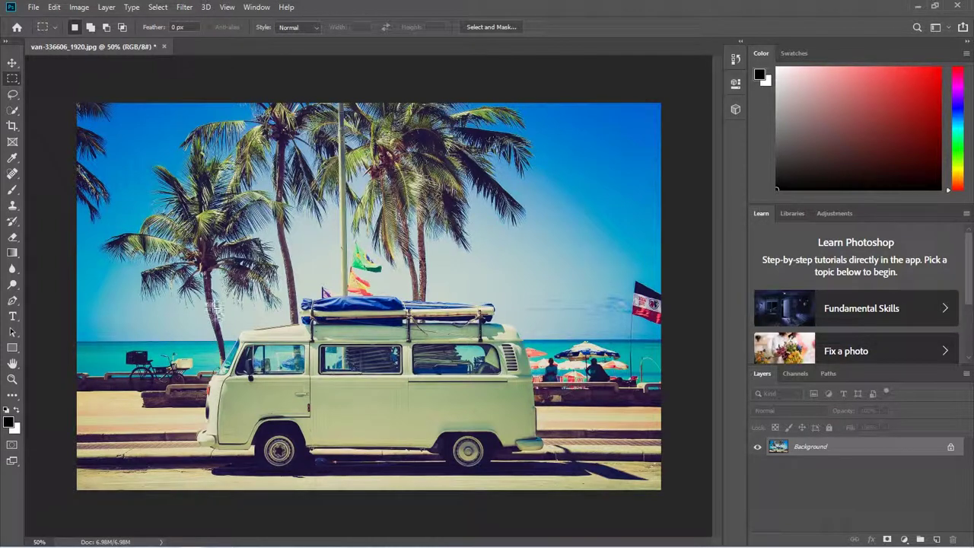
left_click_drag(218, 276, 517, 451)
left_click(166, 339)
left_click_drag(180, 292, 568, 491)
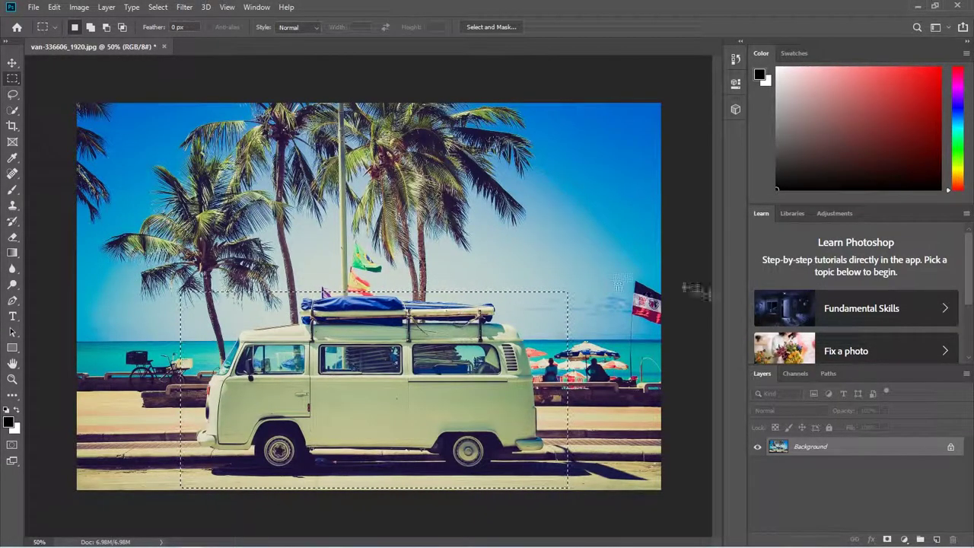
right_click(397, 352)
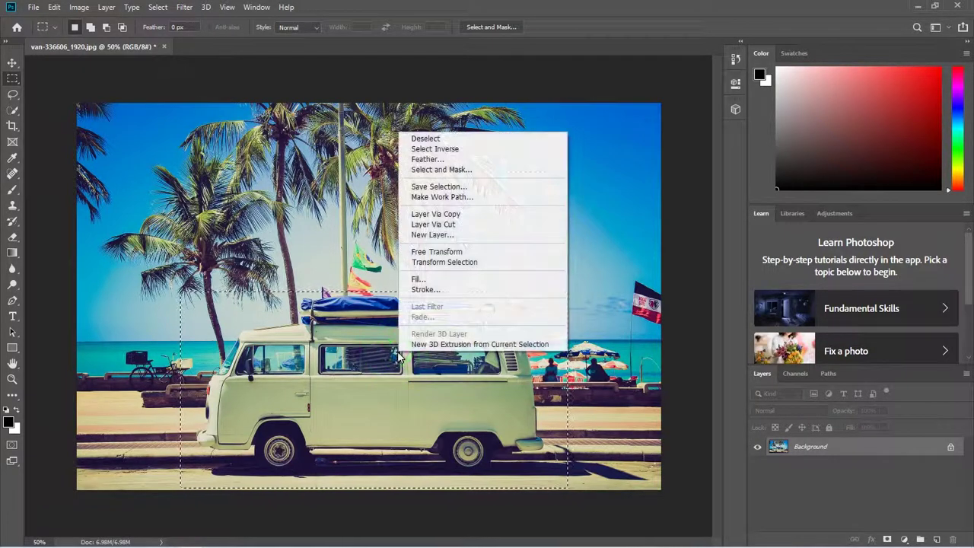
left_click(431, 213)
Toggle the Background visibility to inspect the van copy, then delete the copied layer.
left_click(758, 467)
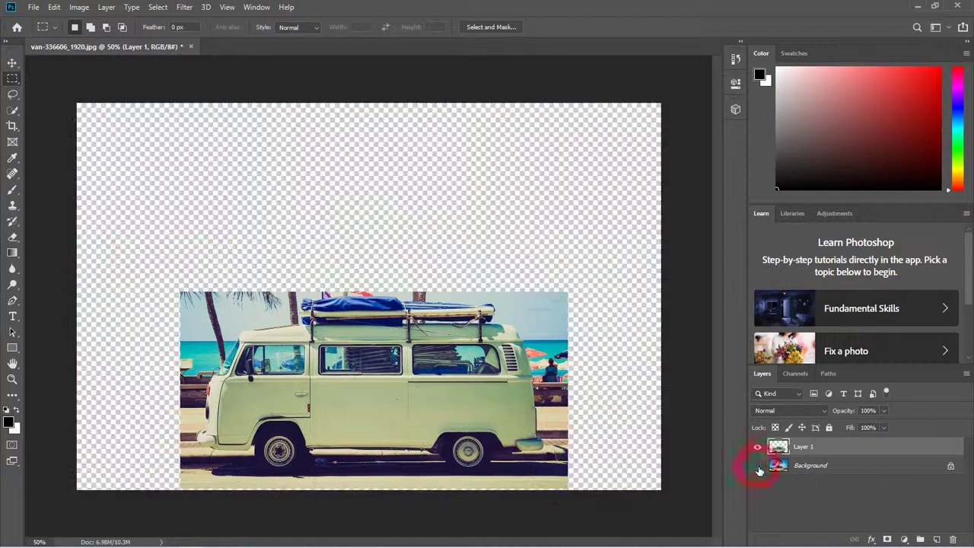
left_click(758, 467)
left_click(758, 466)
left_click(758, 466)
left_click_drag(891, 450, 953, 538)
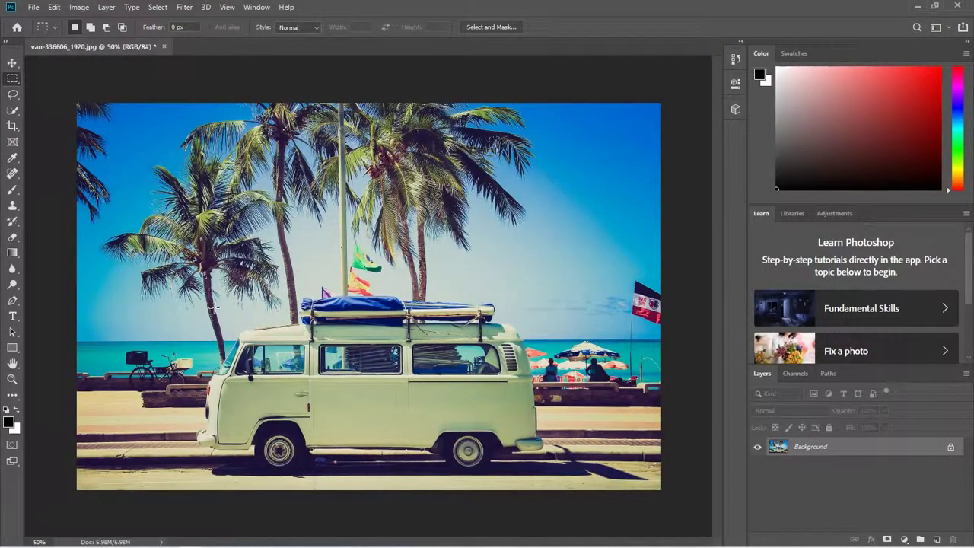
Zoom in on the flags, lasso the Brazil flag, and cut it onto its own layer.
left_click(14, 92)
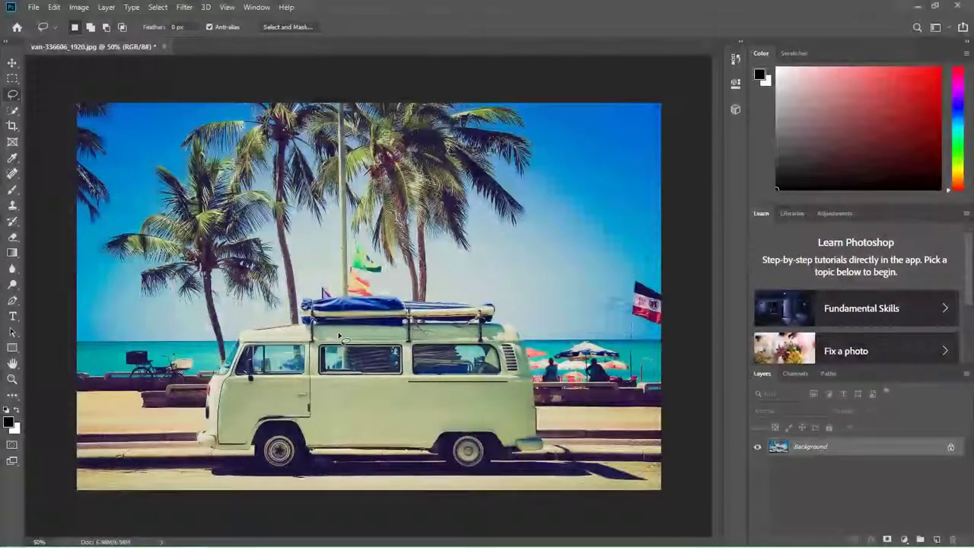
scroll(335, 335, "up", 5)
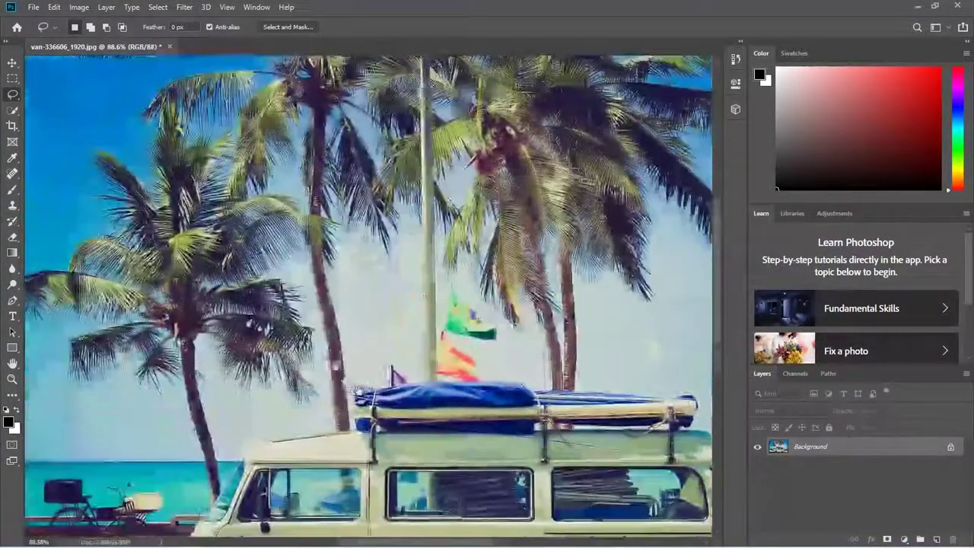
scroll(358, 392, "up", 5)
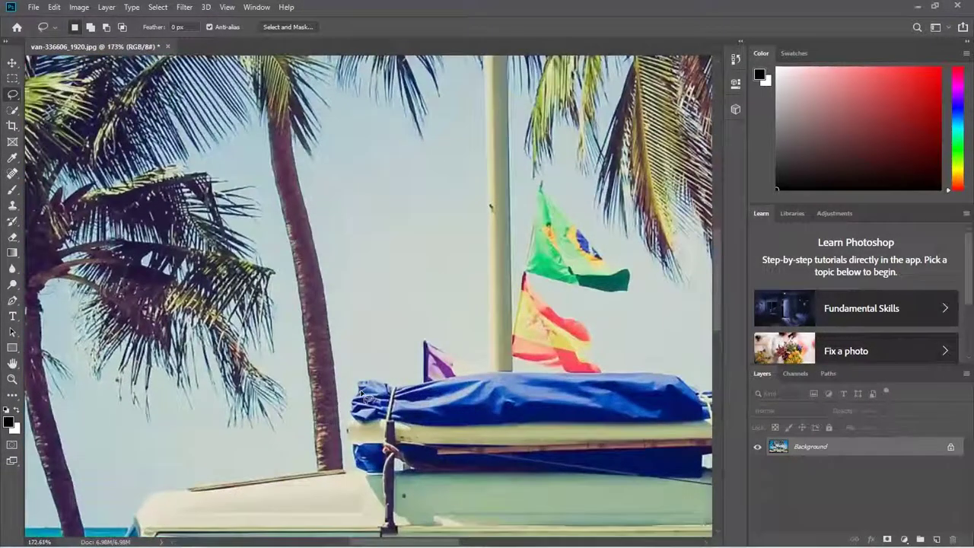
left_click_drag(359, 423, 180, 452)
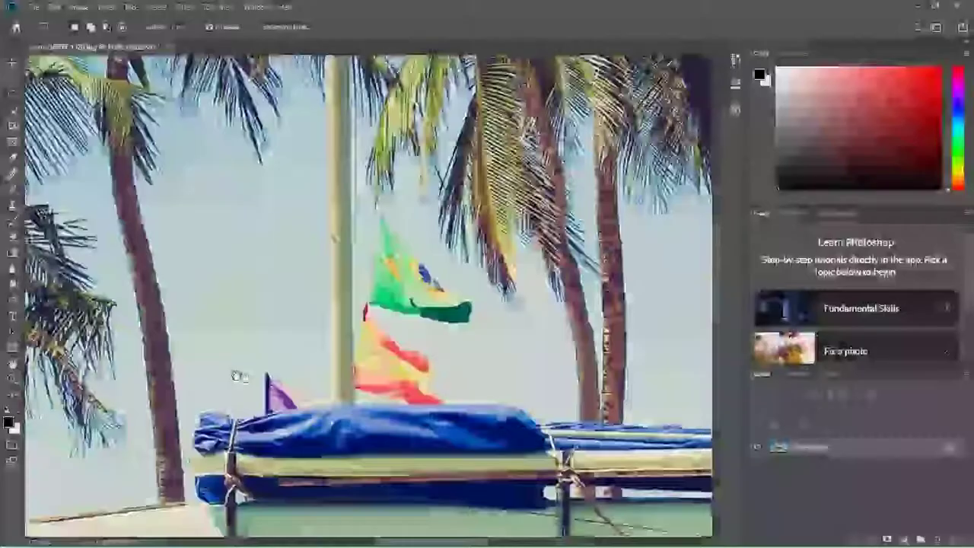
left_click_drag(238, 377, 277, 376)
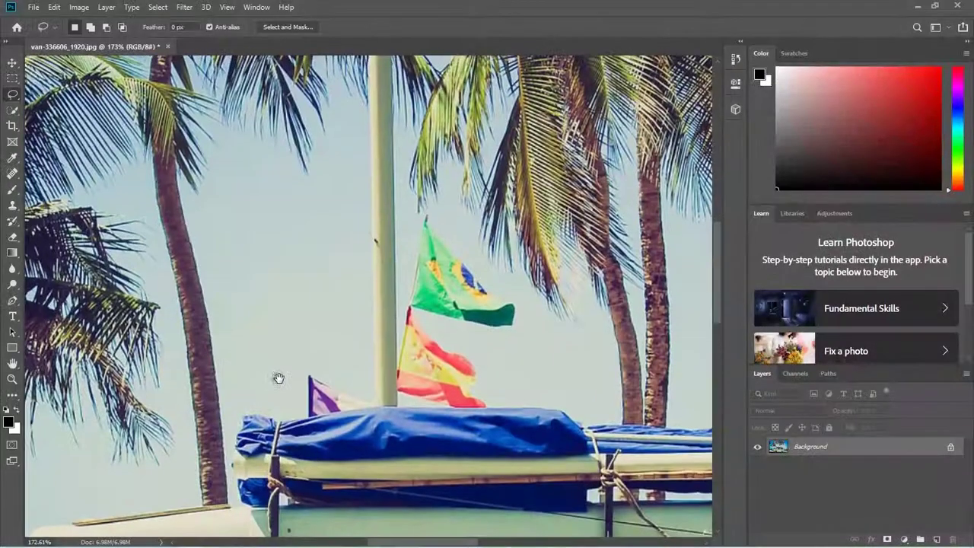
scroll(472, 350, "up", 3)
left_click_drag(449, 301, 415, 362)
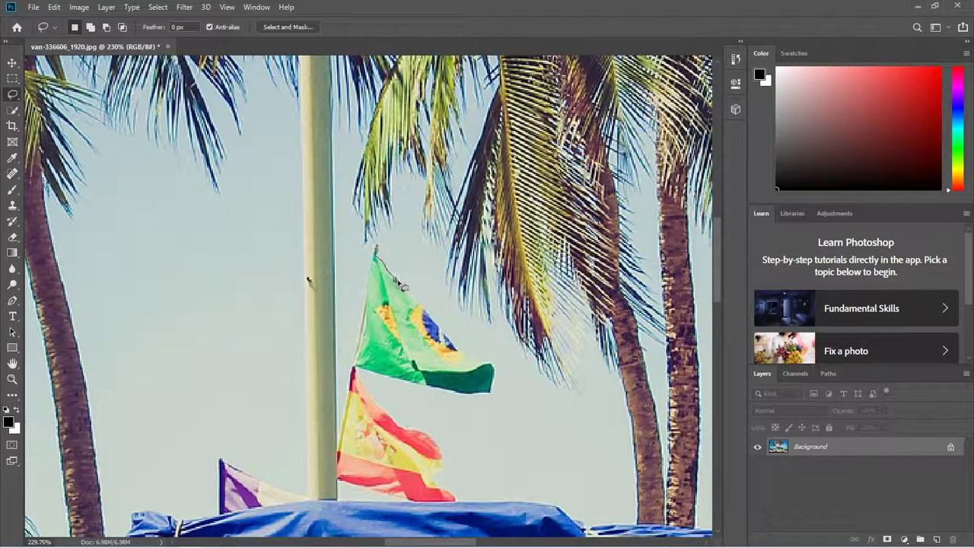
mouse_move(416, 301)
left_mouse_down()
mouse_move(459, 352)
mouse_move(498, 371)
mouse_move(483, 405)
mouse_move(356, 371)
mouse_move(356, 300)
left_mouse_up()
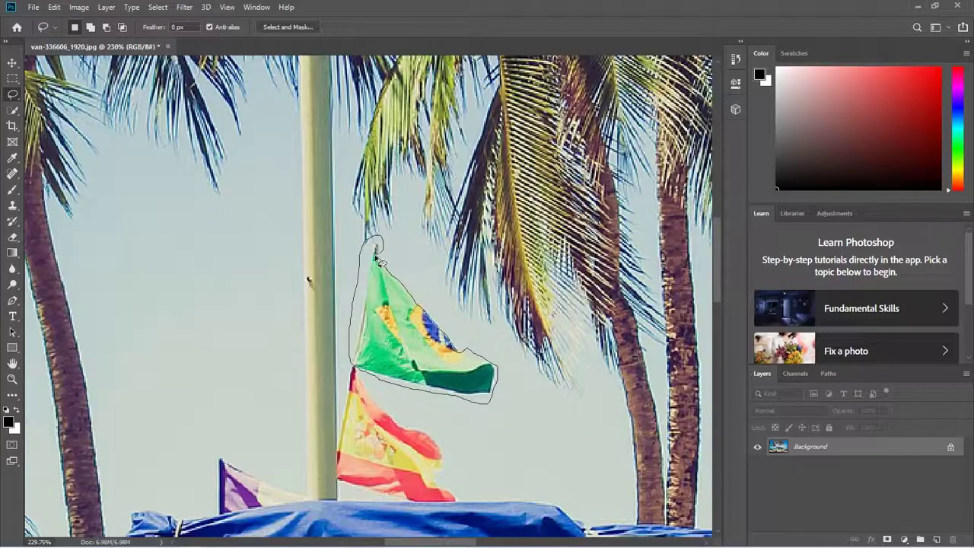
left_click_drag(376, 260, 374, 255)
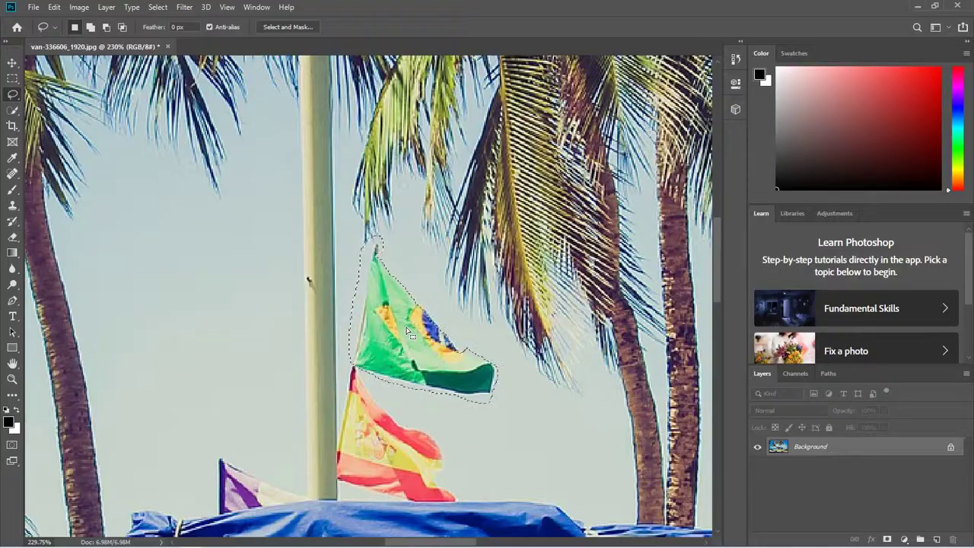
right_click(409, 333)
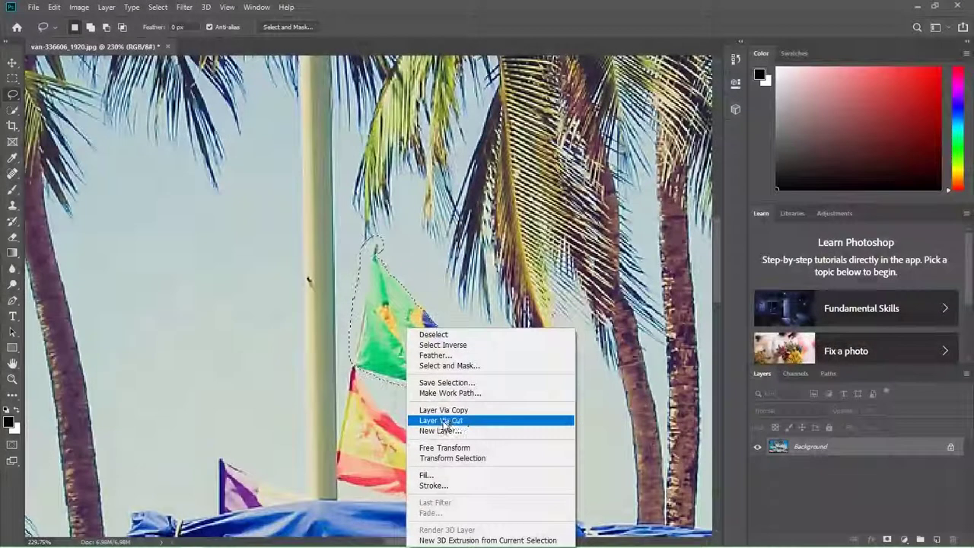
left_click(443, 411)
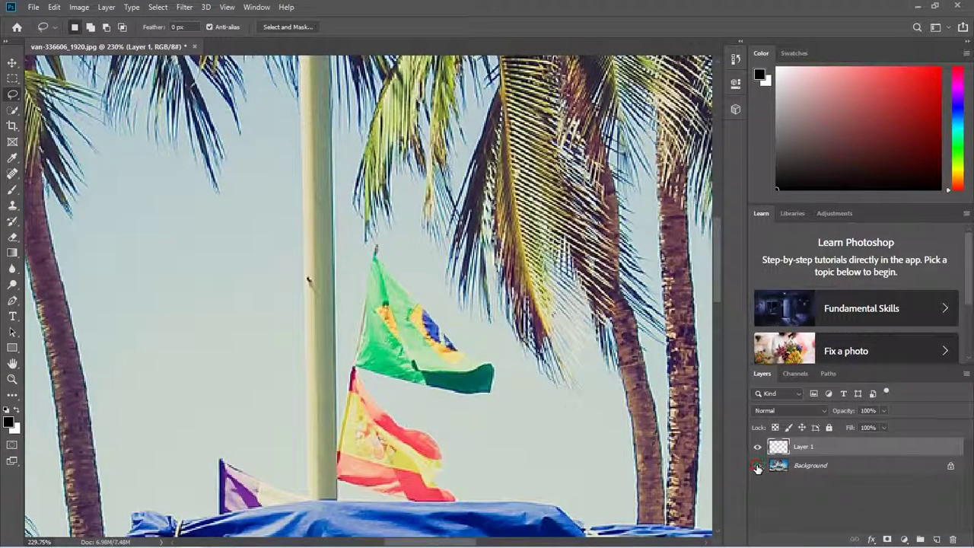
View the flag layer alone, merge it back down, and fit the photo on screen.
left_click(757, 466)
left_click(757, 465)
left_click(757, 466)
left_click(757, 466)
key("ctrl+e")
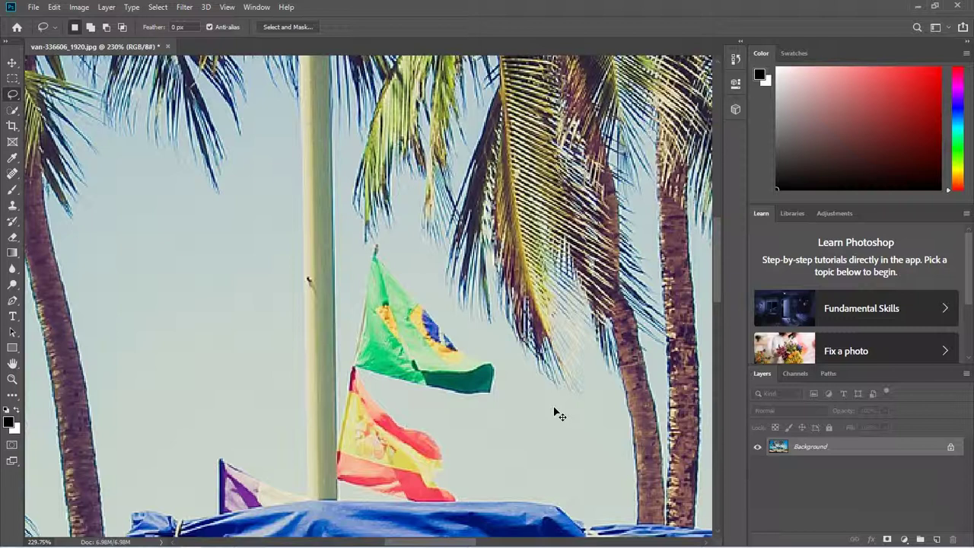
key("ctrl+0")
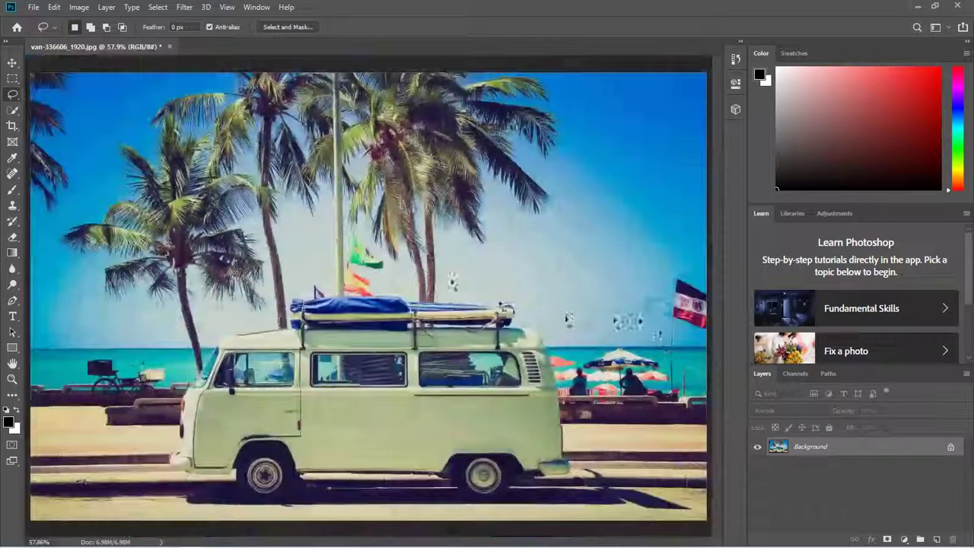
left_click(13, 112)
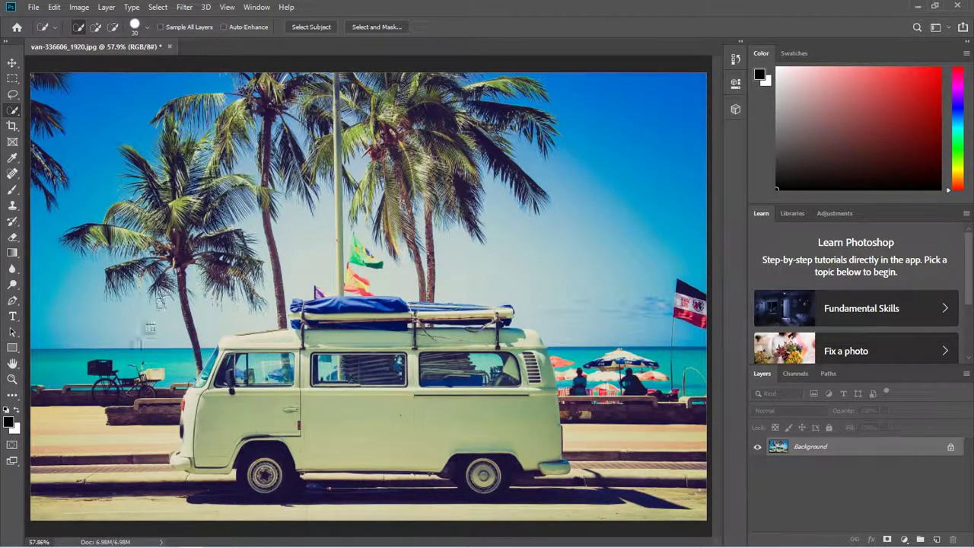
Draw a black rectangle above the van, select its right half, and rasterize the layer.
left_click(13, 348)
mouse_move(228, 205)
left_mouse_down()
mouse_move(262, 233)
mouse_move(338, 259)
mouse_move(346, 278)
left_mouse_up()
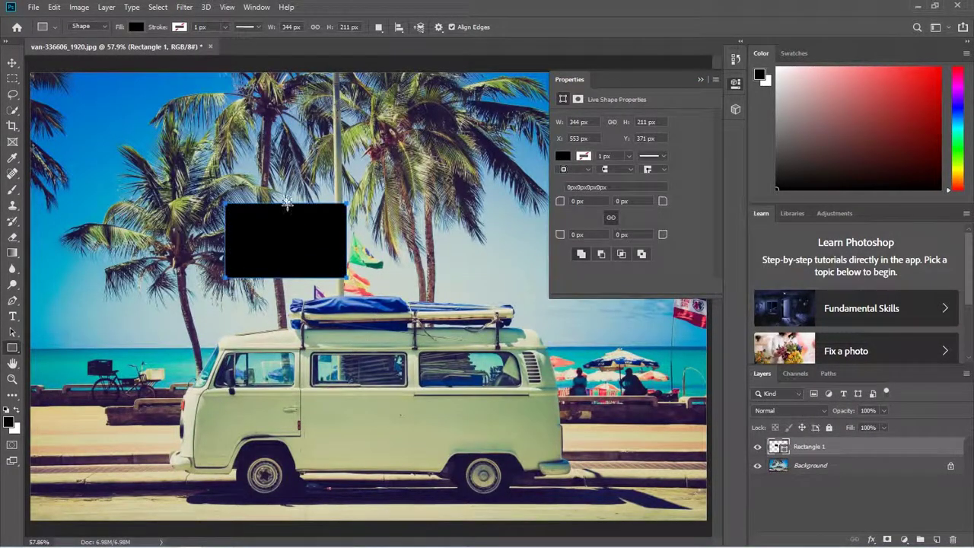
left_click(13, 82)
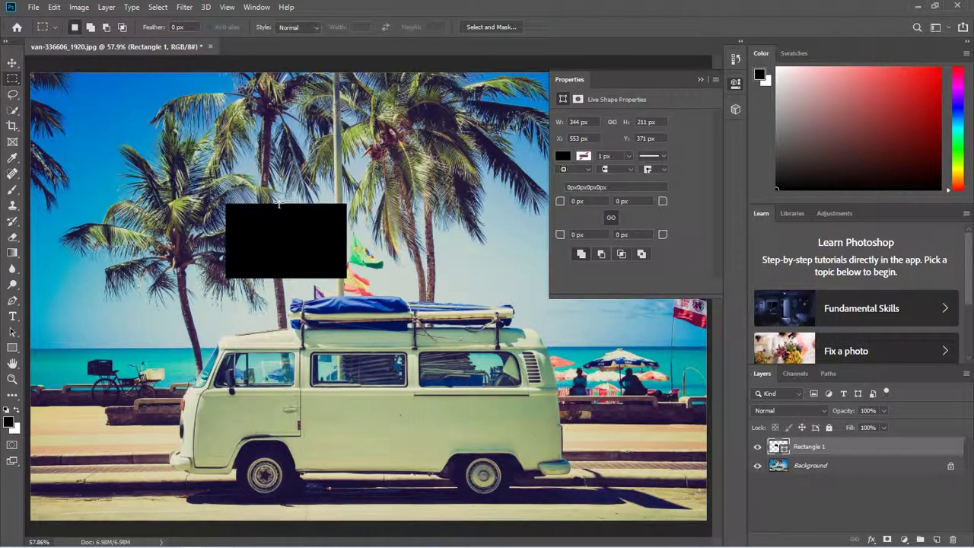
left_click_drag(284, 202, 346, 278)
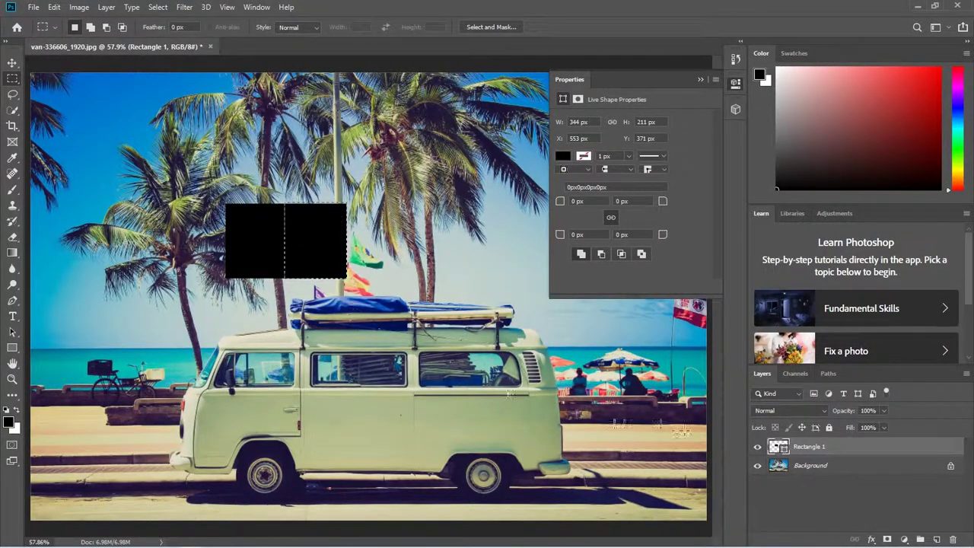
right_click(826, 452)
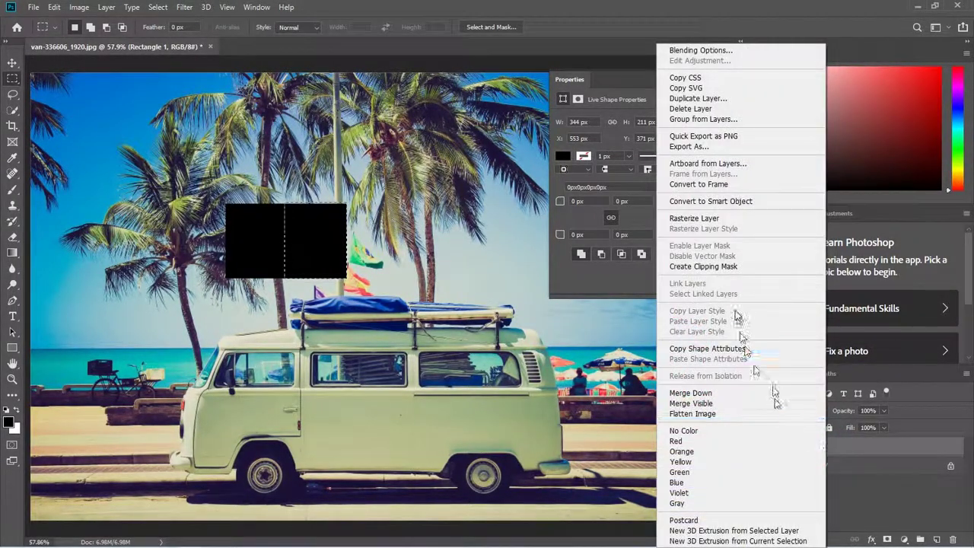
left_click(723, 219)
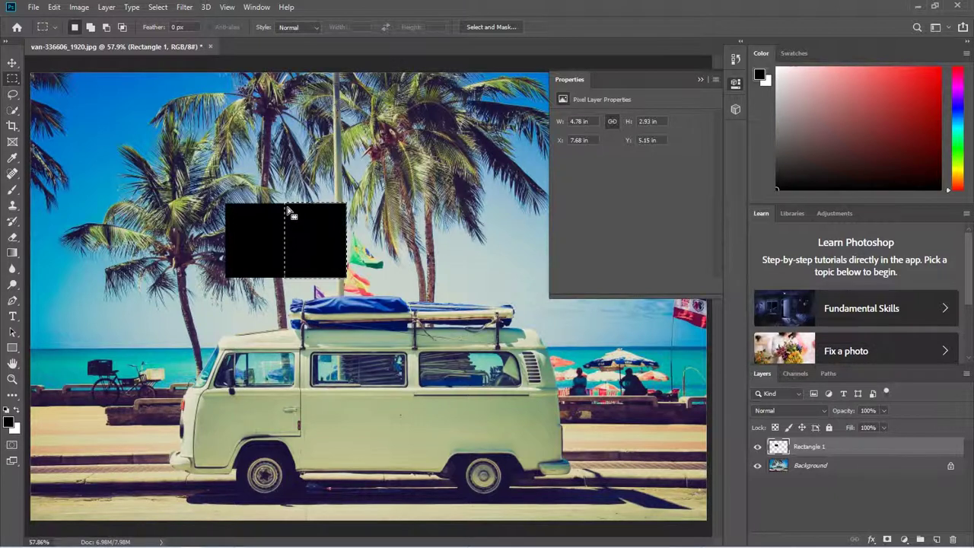
Fill the rectangle's selected right half with a red foreground colour, then deselect.
left_click(8, 422)
left_click(475, 190)
left_click(602, 114)
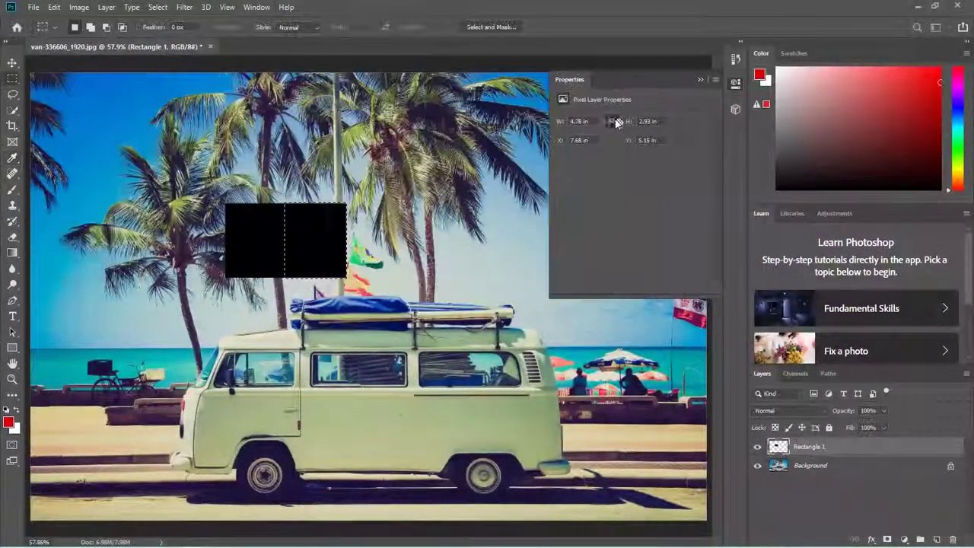
key("alt+BackSpace")
key("ctrl+d")
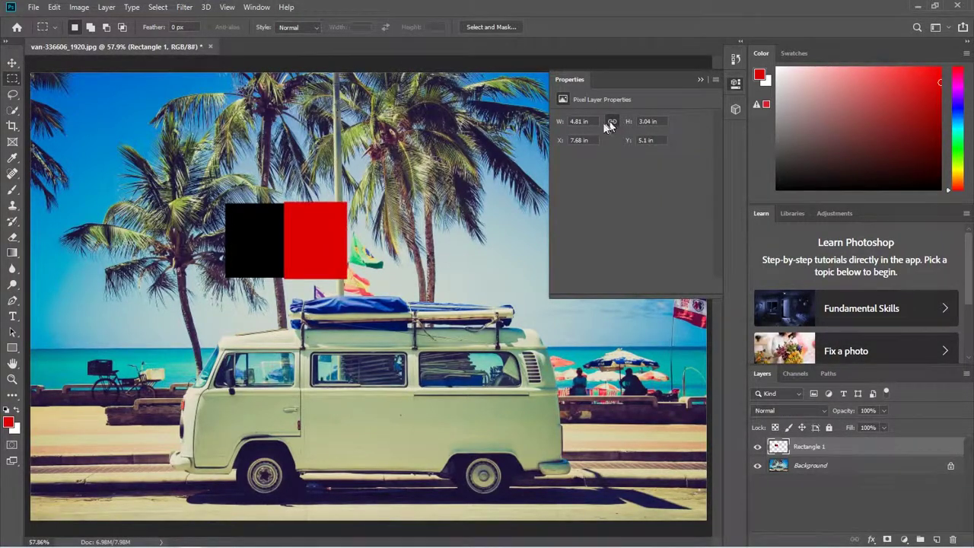
left_click(12, 111)
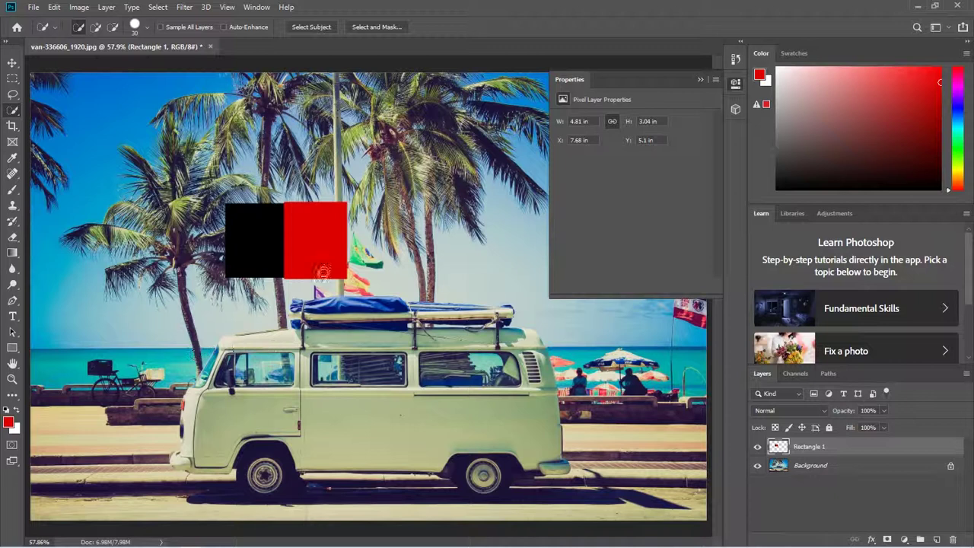
mouse_move(319, 238)
left_mouse_down()
mouse_move(314, 267)
mouse_move(326, 222)
mouse_move(308, 210)
left_mouse_up()
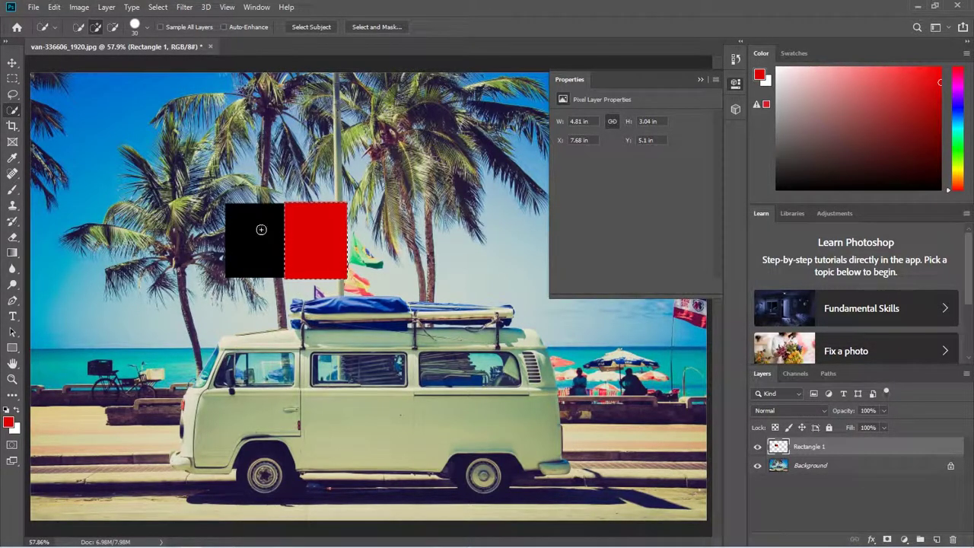
key("ctrl+d")
left_click(254, 236)
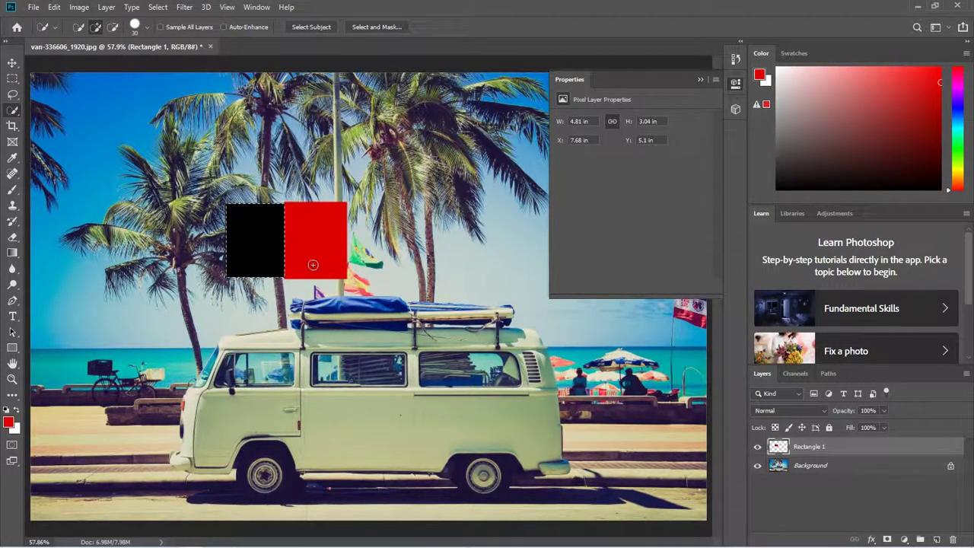
key("ctrl+d")
left_click_drag(937, 448, 952, 538)
Quick-select the van's front door and bumper area.
scroll(362, 426, "up", 3)
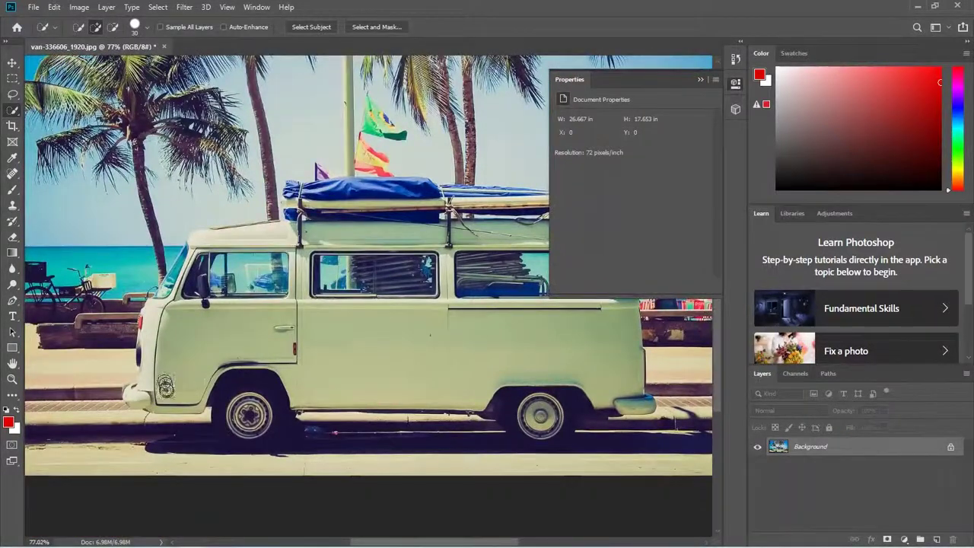
mouse_move(163, 379)
left_mouse_down()
mouse_move(177, 391)
mouse_move(204, 303)
left_mouse_up()
mouse_move(163, 404)
left_mouse_down()
mouse_move(141, 392)
mouse_move(143, 362)
mouse_move(181, 268)
mouse_move(283, 242)
mouse_move(274, 247)
mouse_move(312, 242)
mouse_move(318, 332)
mouse_move(449, 407)
mouse_move(350, 403)
left_mouse_up()
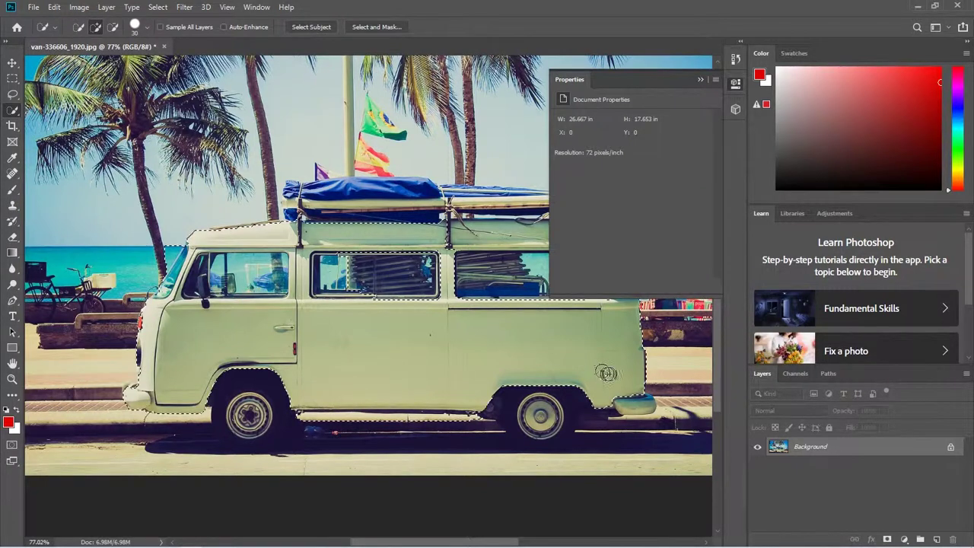
mouse_move(576, 352)
left_mouse_down()
mouse_move(446, 380)
mouse_move(466, 339)
mouse_move(504, 331)
mouse_move(433, 338)
mouse_move(449, 297)
mouse_move(481, 306)
mouse_move(491, 297)
mouse_move(478, 278)
mouse_move(445, 272)
mouse_move(423, 293)
mouse_move(354, 297)
mouse_move(326, 253)
mouse_move(308, 247)
mouse_move(440, 229)
mouse_move(192, 202)
mouse_move(169, 217)
mouse_move(163, 251)
left_mouse_up()
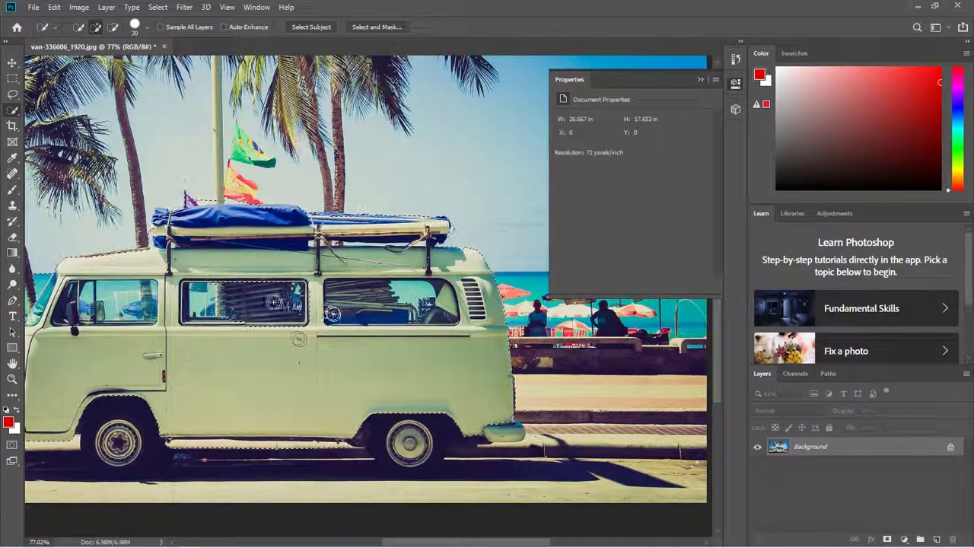
Dismiss the selection menu, close the Properties panel, and zoom back out.
right_click(279, 317)
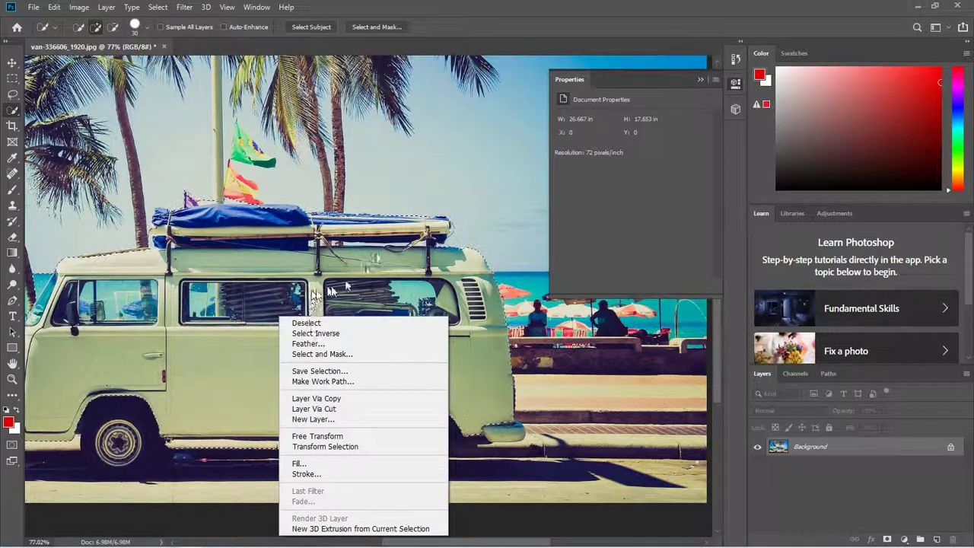
left_click(463, 34)
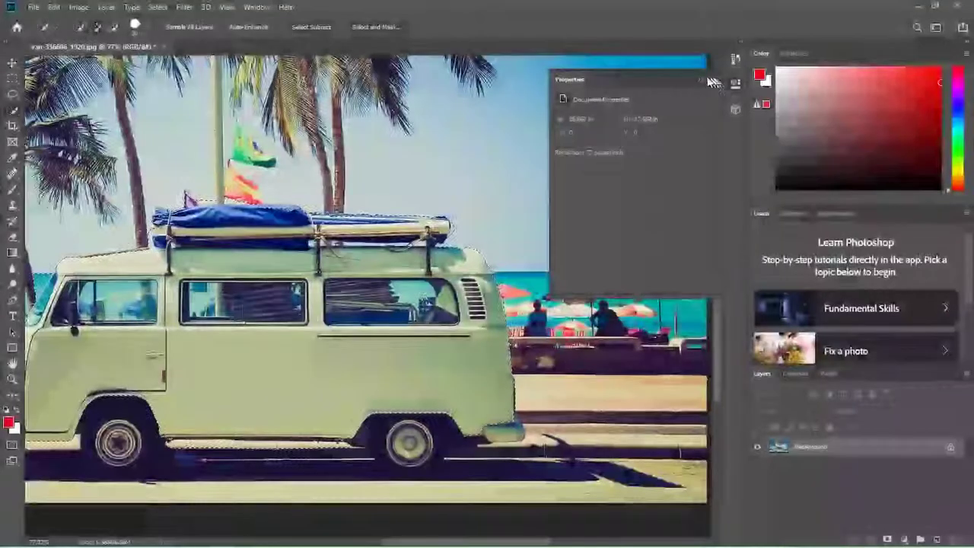
left_click(700, 79)
scroll(259, 380, "left", 2)
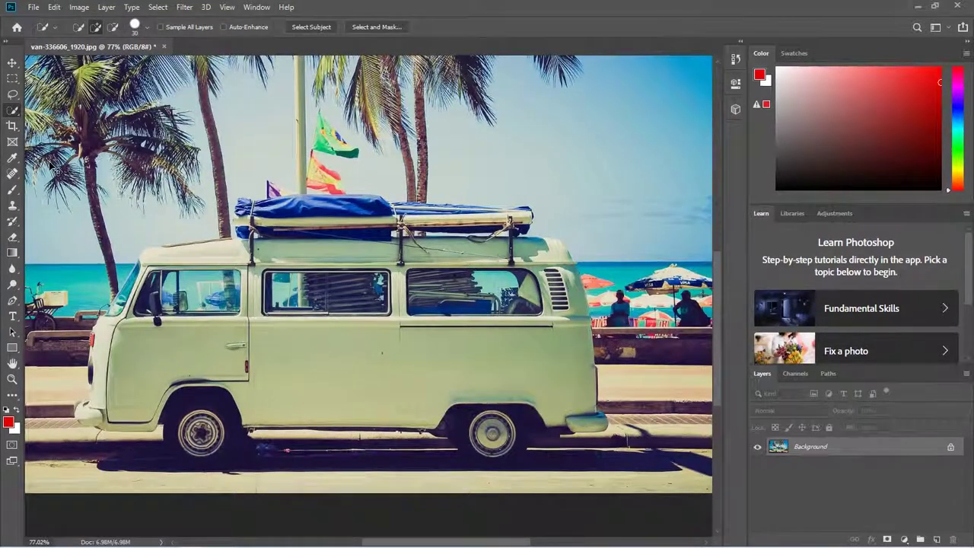
scroll(48, 162, "down", 3)
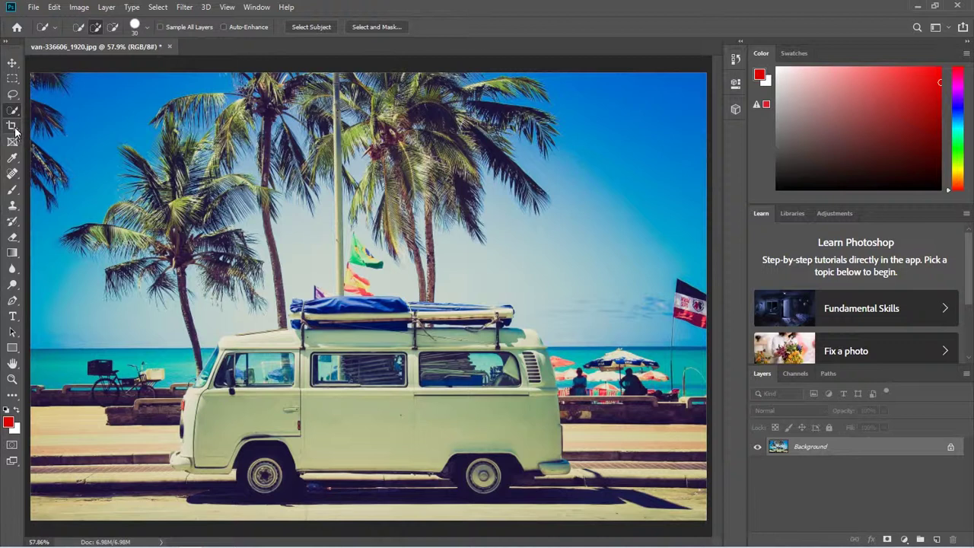
Start a crop with swapped ratio width and height, pulling the left edge toward the van.
left_click(13, 126)
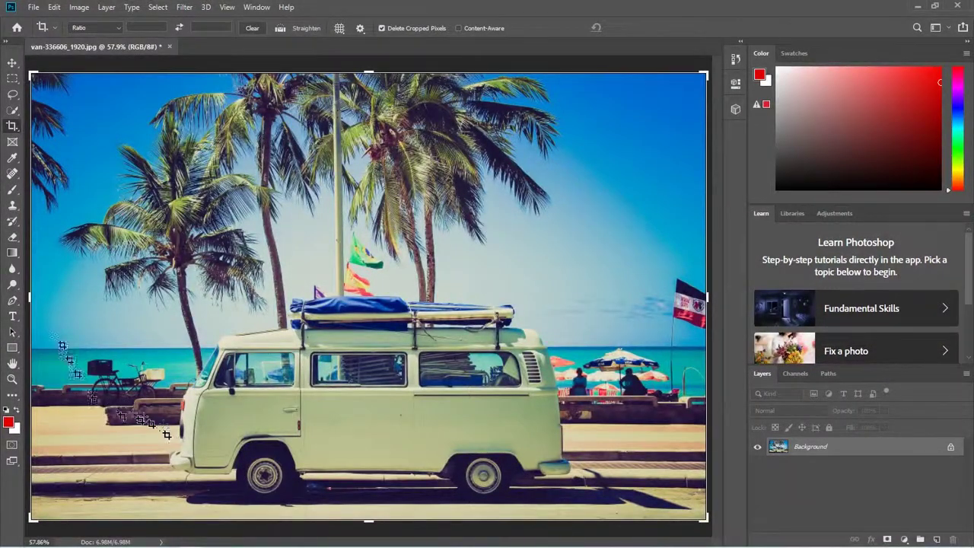
left_click(13, 62)
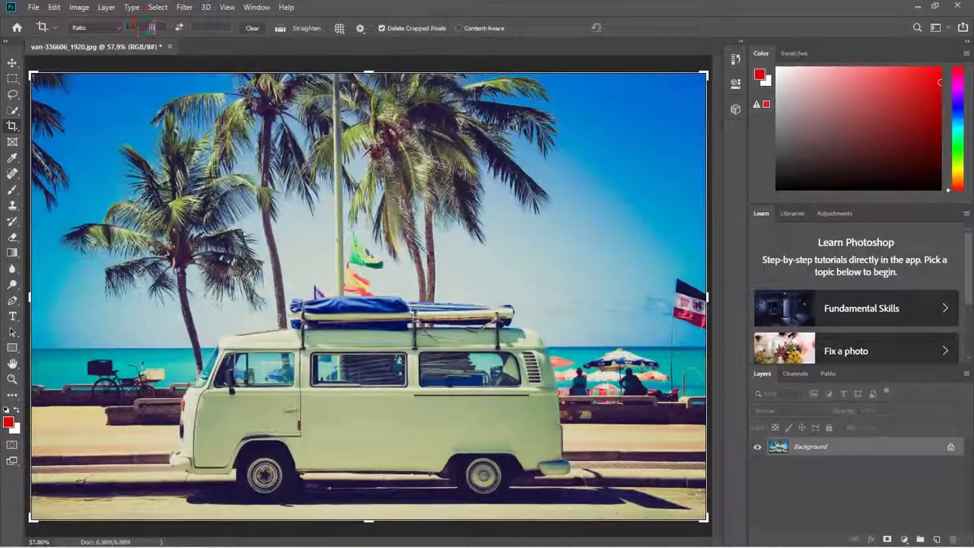
left_click(196, 27)
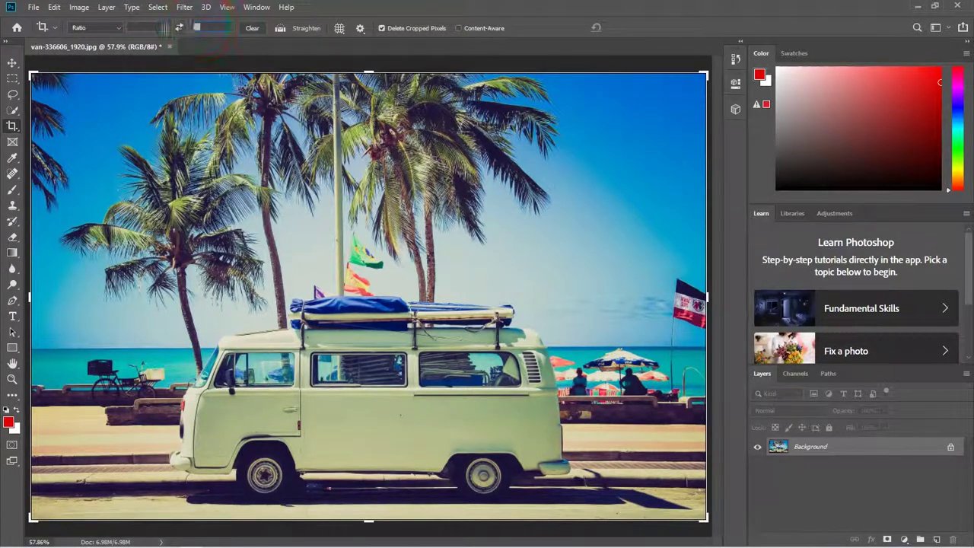
left_click(177, 28)
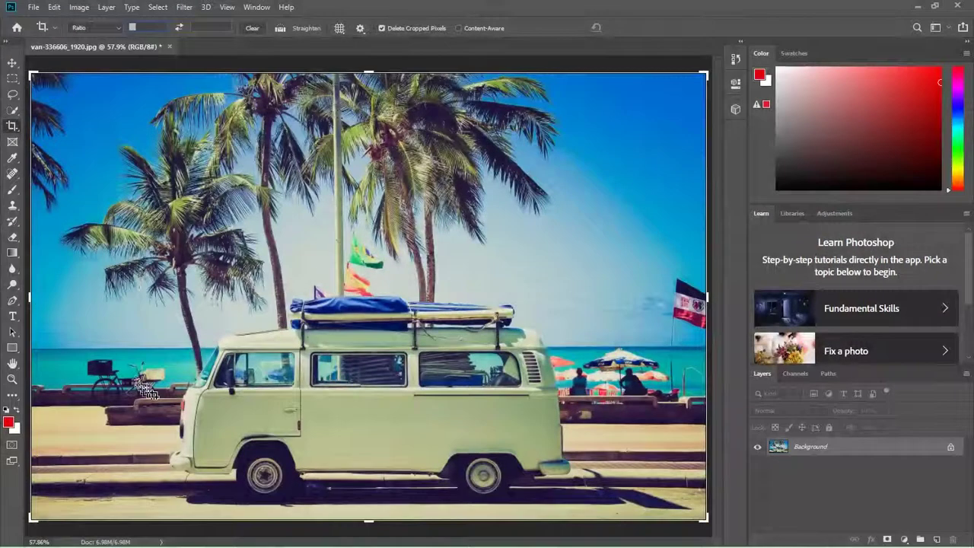
left_click_drag(30, 297, 94, 302)
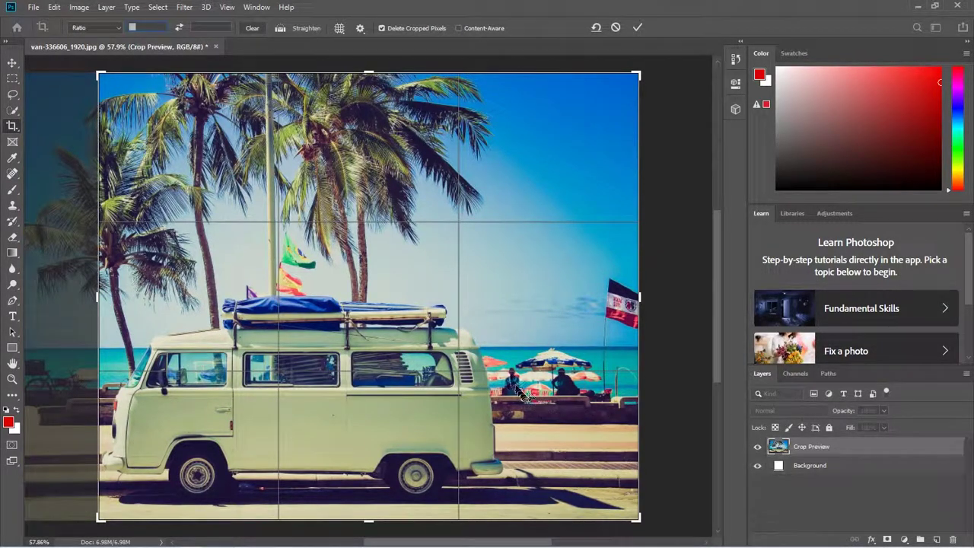
Narrow the crop to a portrait shape and commit it, then undo and zoom out.
left_click_drag(641, 300, 577, 298)
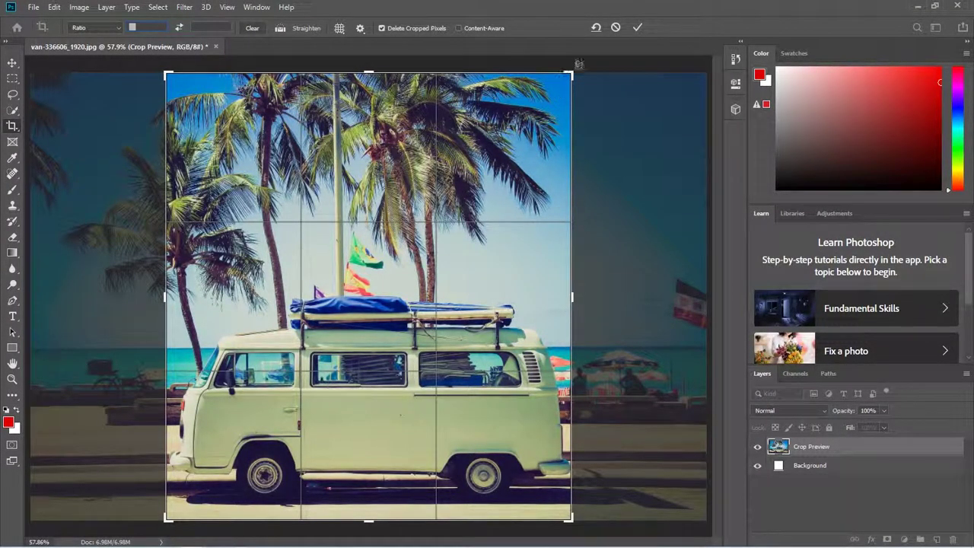
left_click(636, 30)
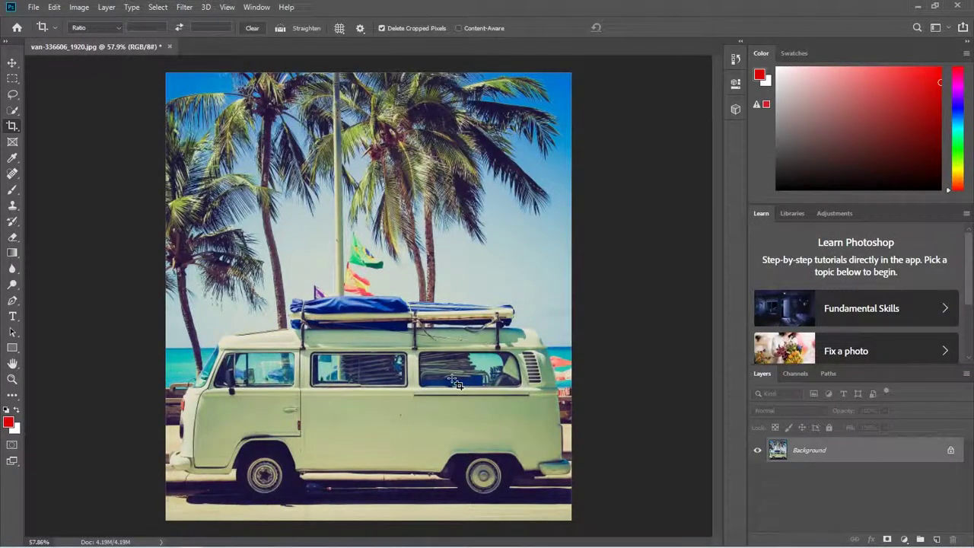
key("ctrl")
key("ctrl+z")
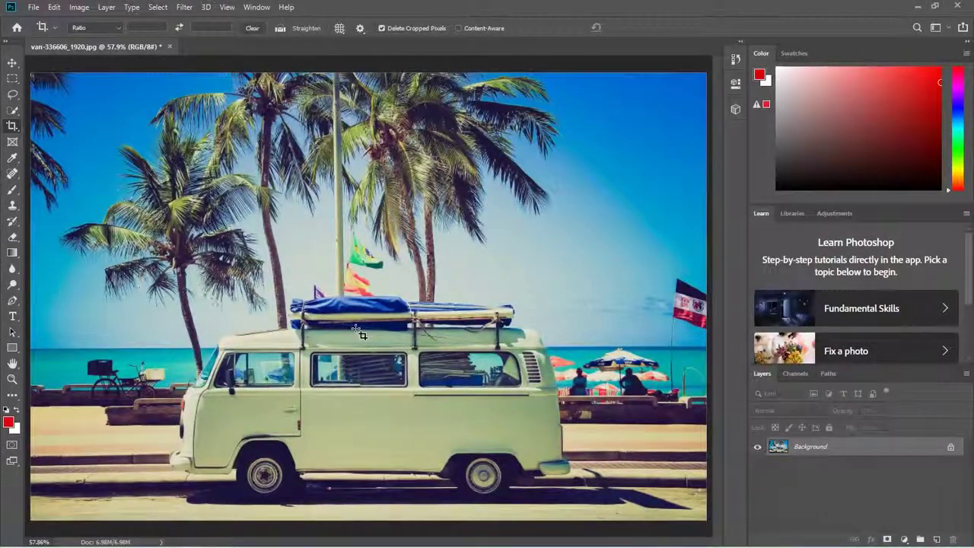
scroll(362, 335, "down", 2)
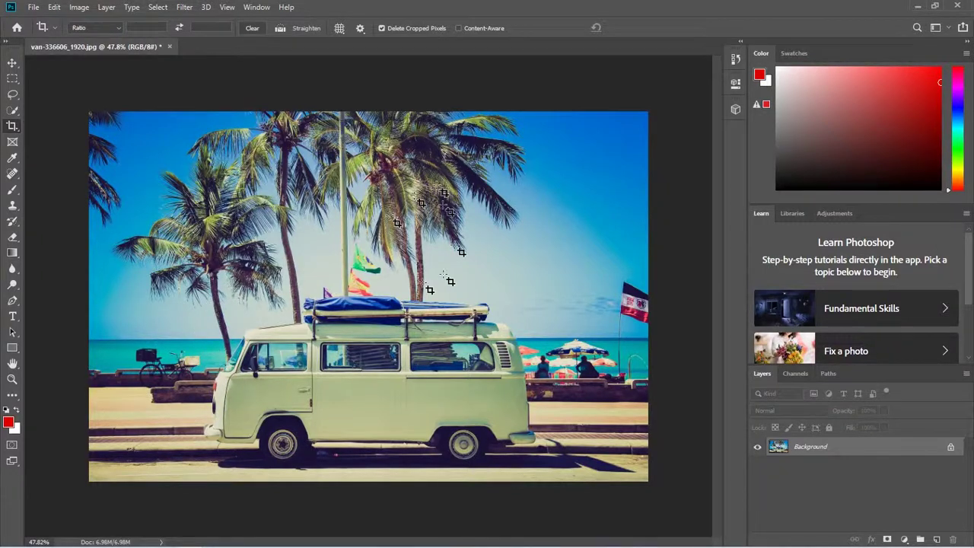
left_click(12, 142)
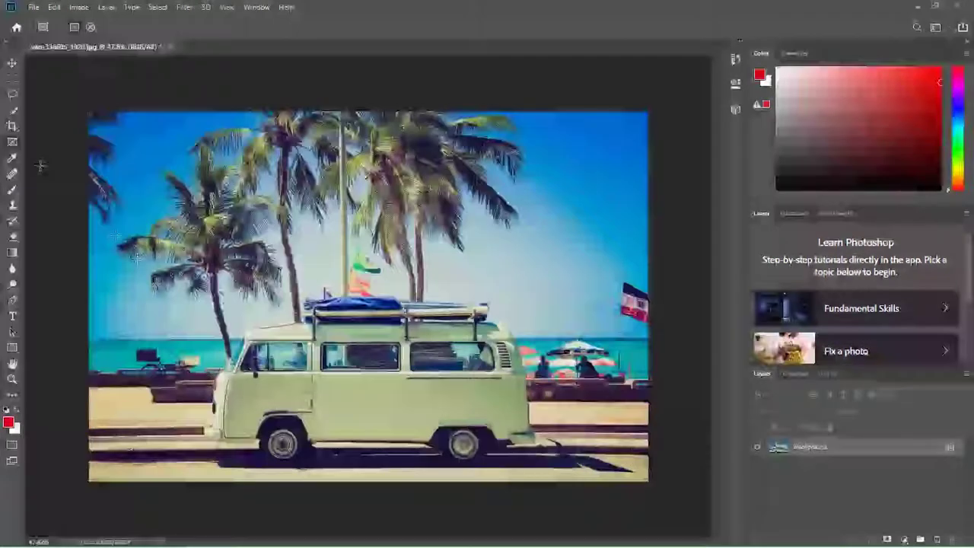
left_click_drag(108, 287, 238, 370)
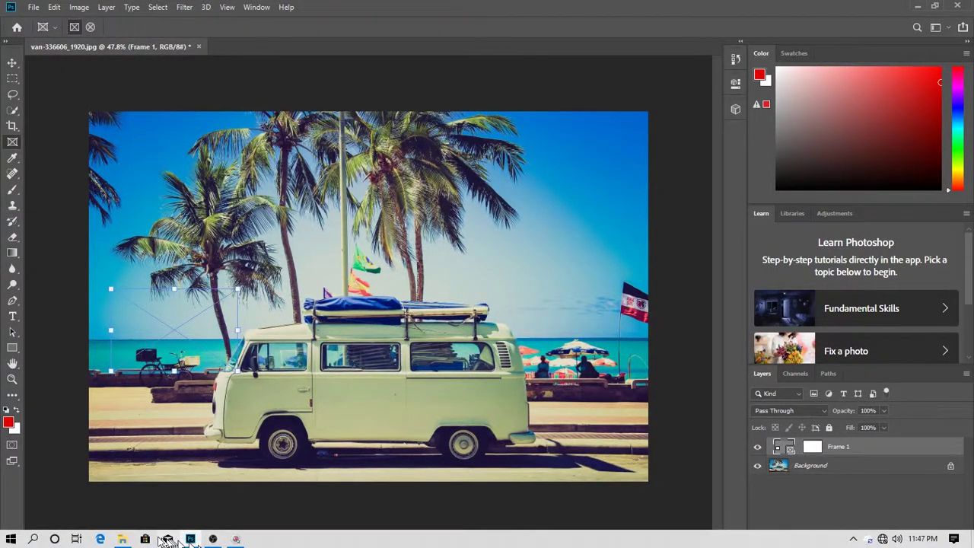
left_click(122, 541)
left_click_drag(335, 270, 169, 329)
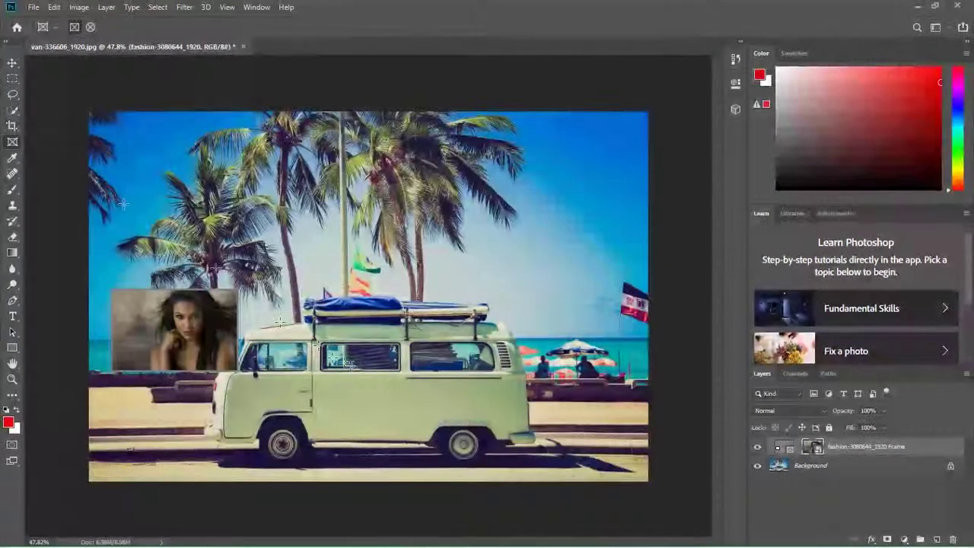
left_click_drag(261, 289, 402, 372)
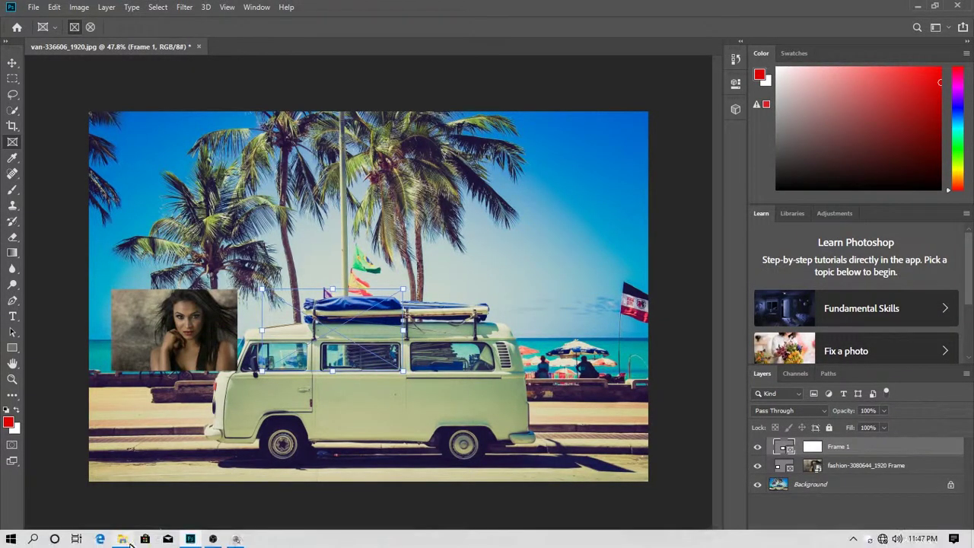
left_click(122, 538)
left_click_drag(477, 282, 476, 293)
left_click_drag(413, 62, 609, 64)
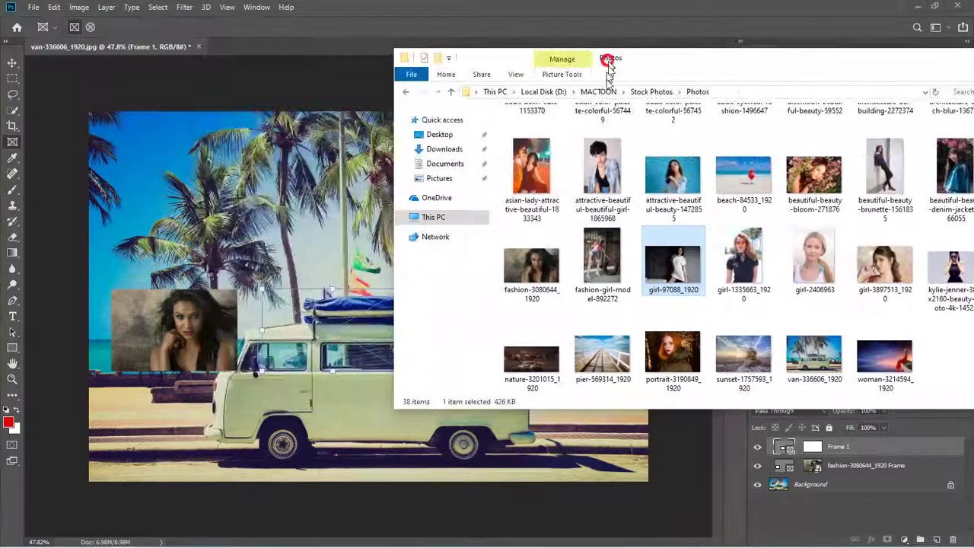
left_click_drag(673, 263, 355, 344)
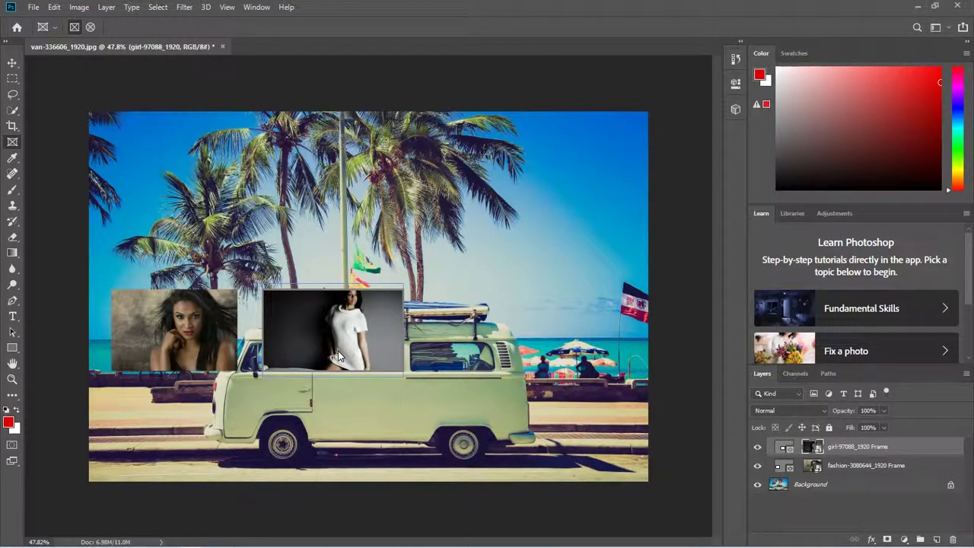
left_click(850, 466, "shift")
left_click_drag(858, 464, 954, 542)
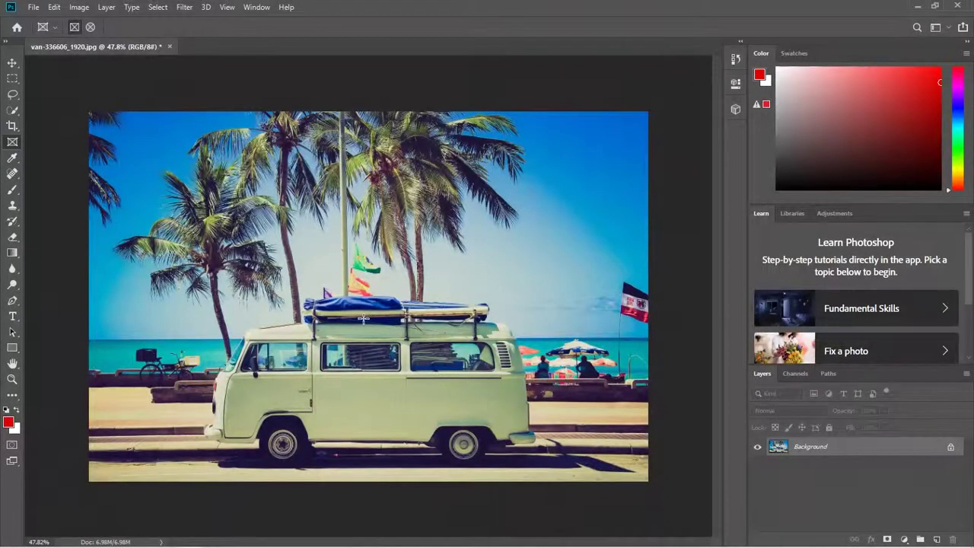
Eyedropper-sample the pole, sky and flag colours, ending on the van roof's pale green.
key("i")
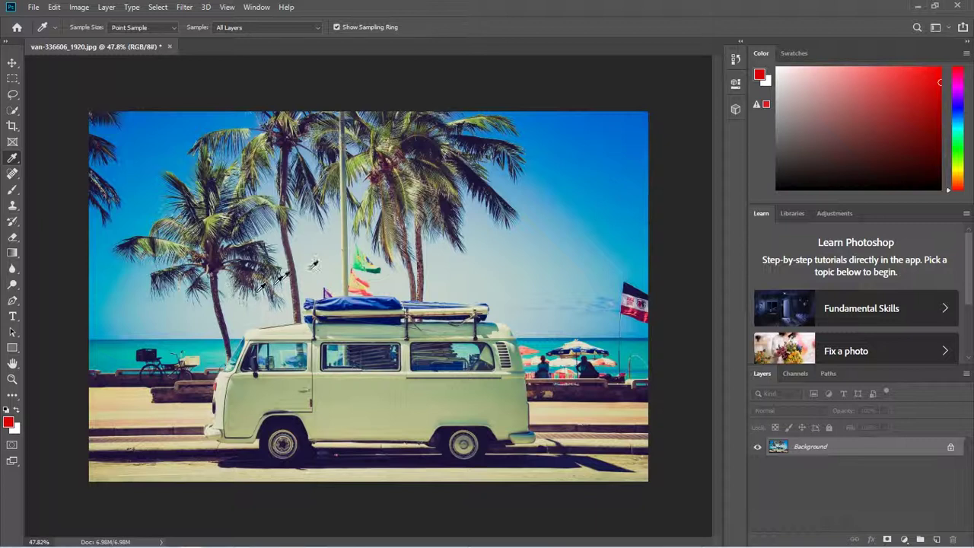
left_click(652, 74)
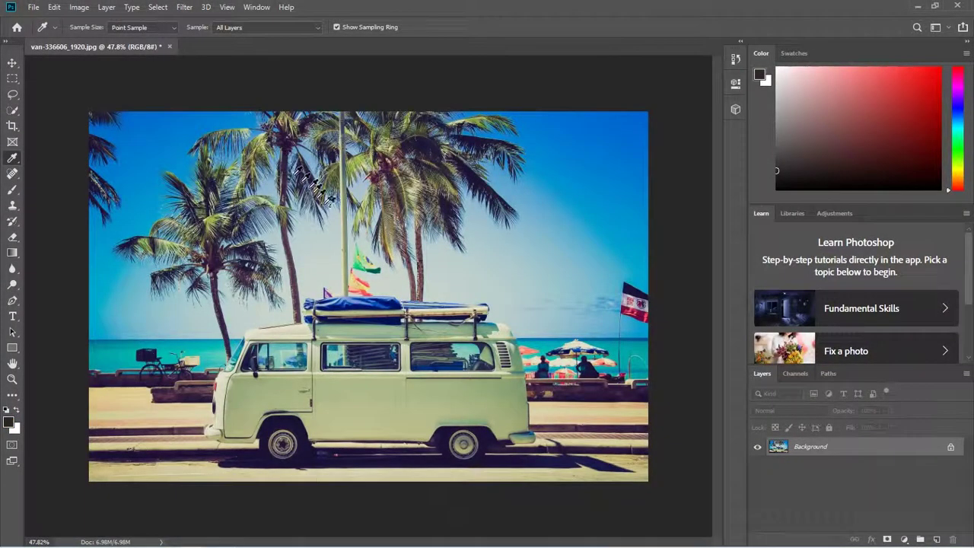
left_click(337, 202)
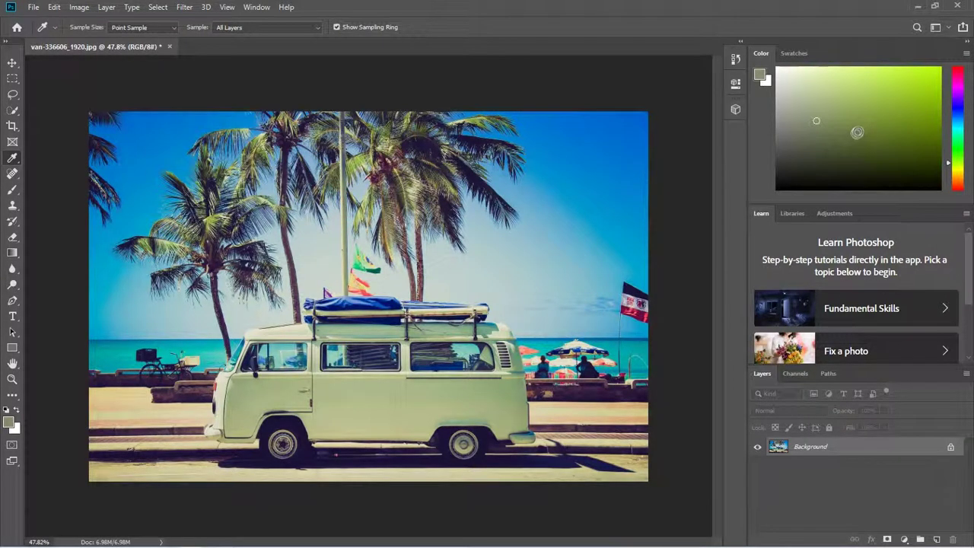
left_click(636, 242)
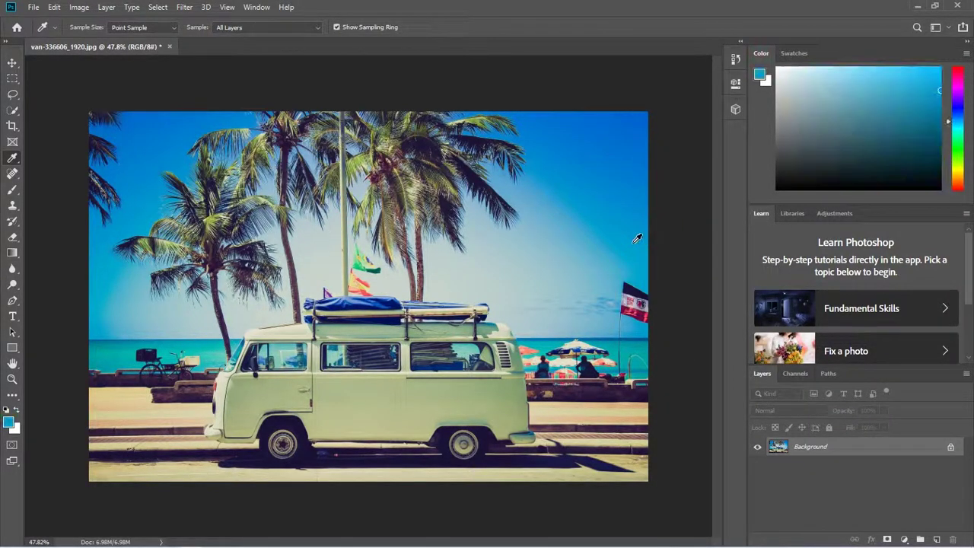
left_click(636, 305)
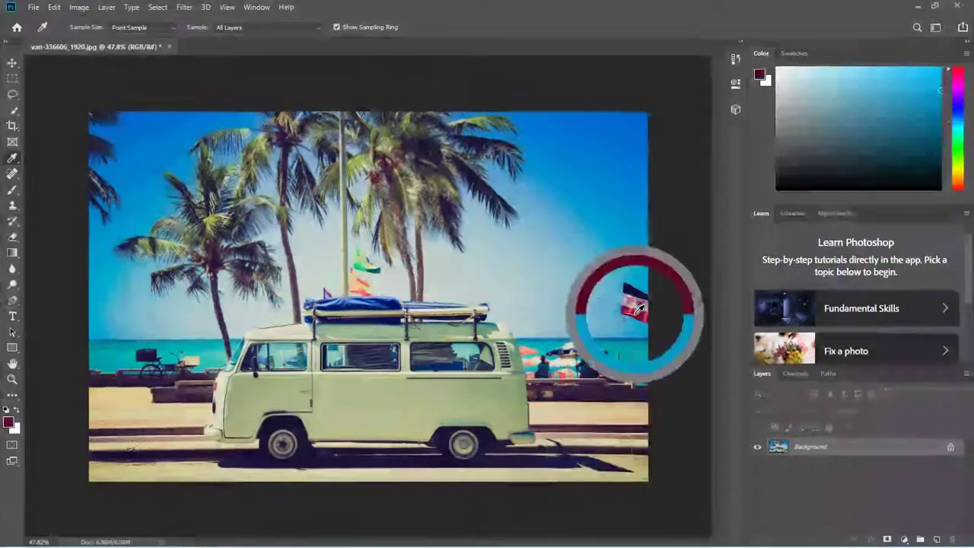
left_click(500, 326)
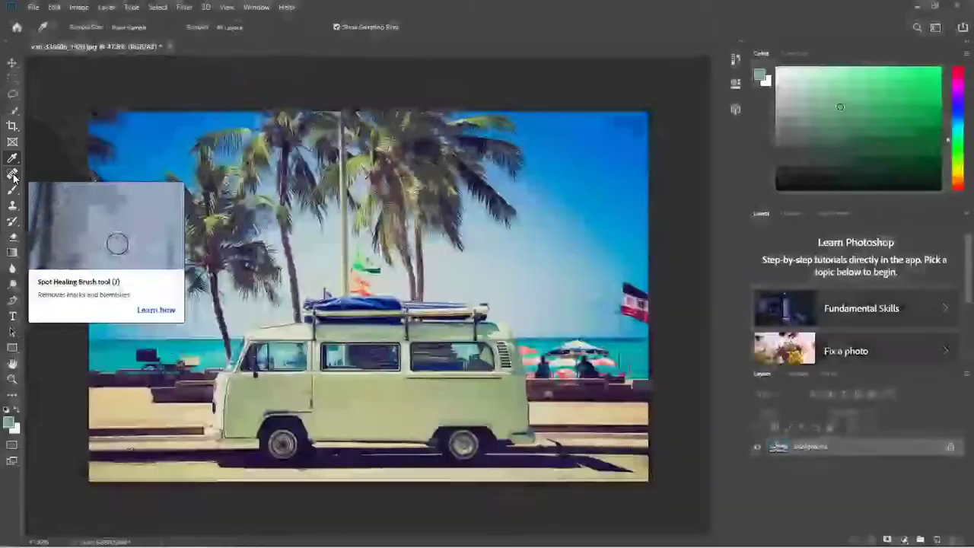
left_click(13, 174)
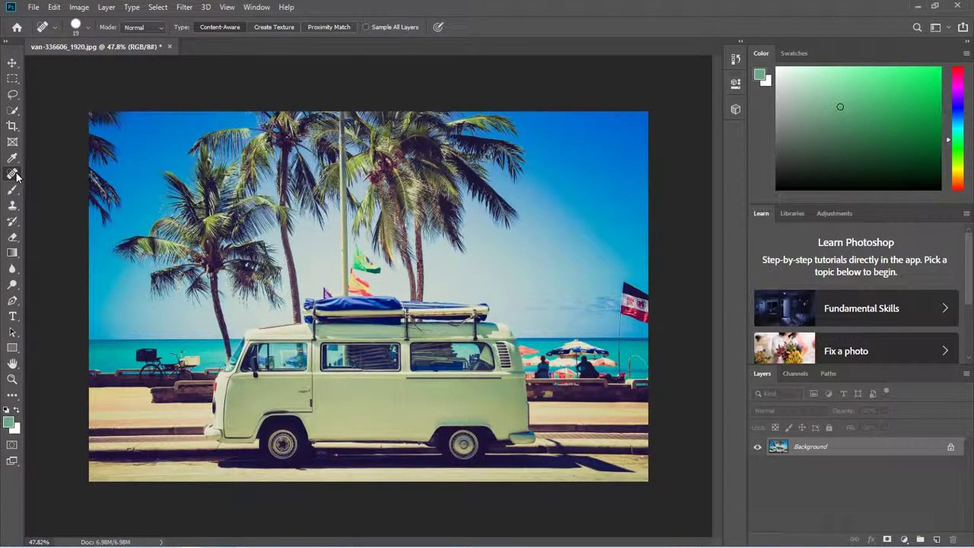
Spot-heal the red reflector on the door, retrying with a 10 px brush.
scroll(289, 414, "up", 5)
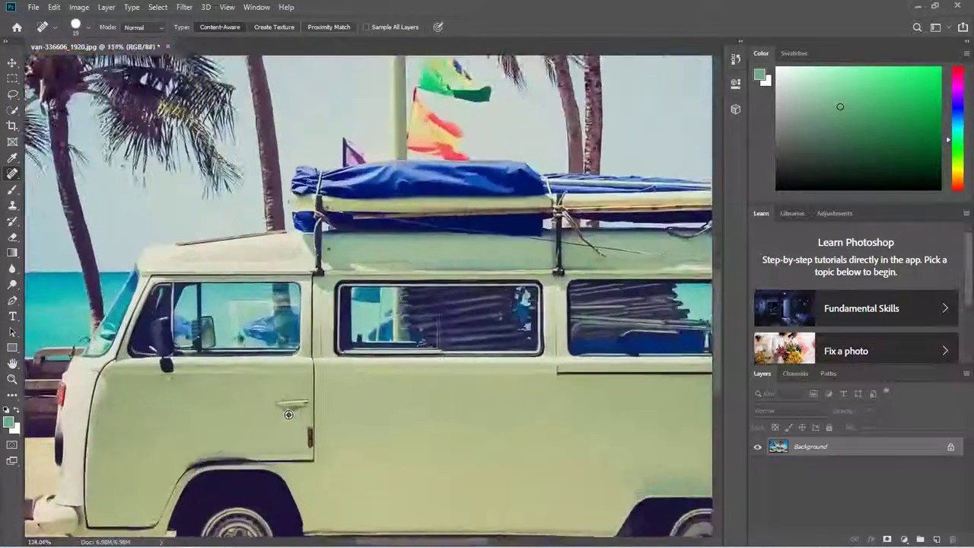
scroll(289, 414, "up", 2)
scroll(297, 395, "down", 1)
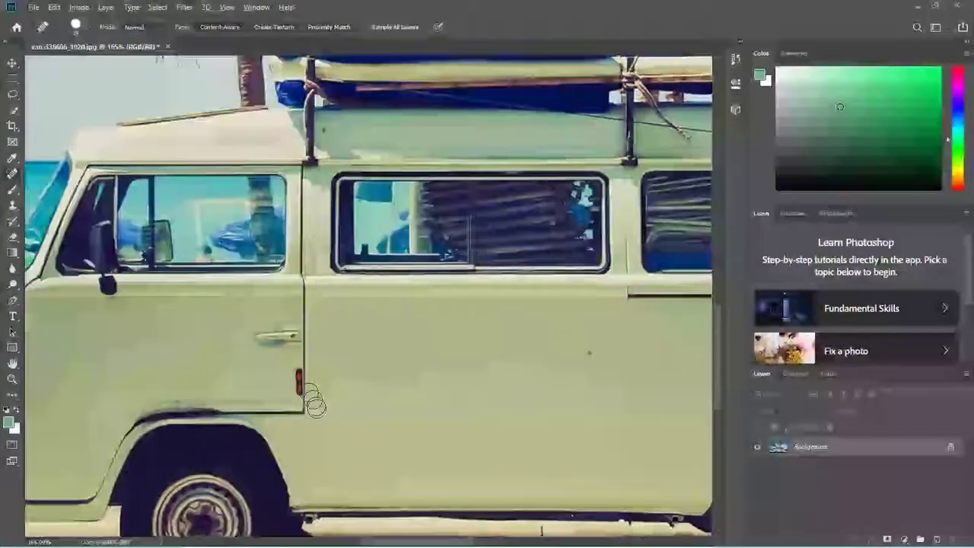
scroll(338, 398, "down", 1)
scroll(328, 352, "up", 1)
scroll(328, 352, "up", 2)
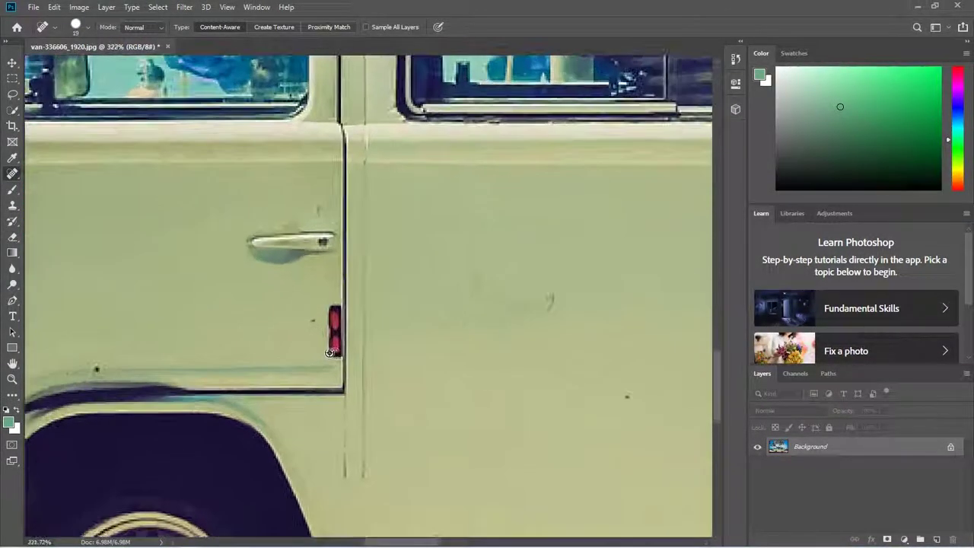
scroll(323, 346, "right", 1)
left_click_drag(306, 305, 306, 346)
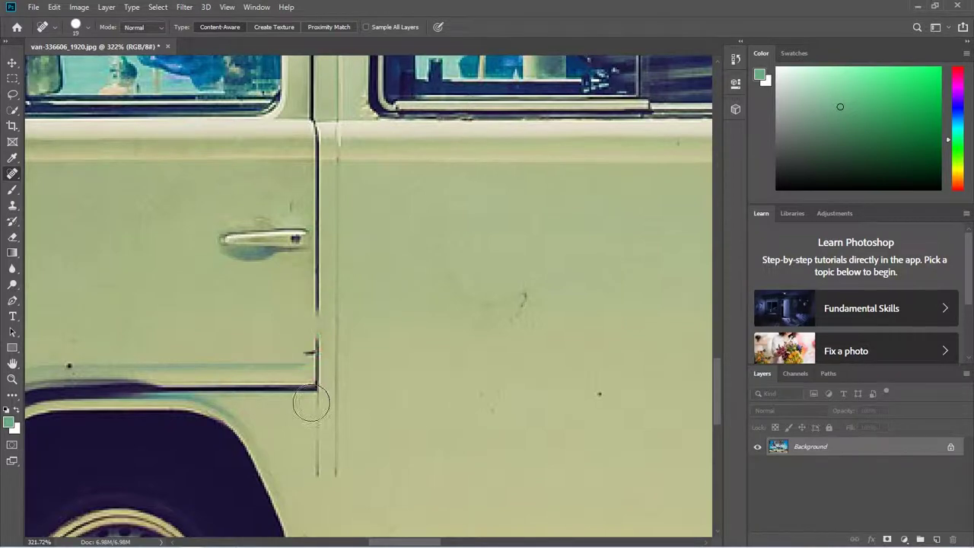
key("ctrl+z")
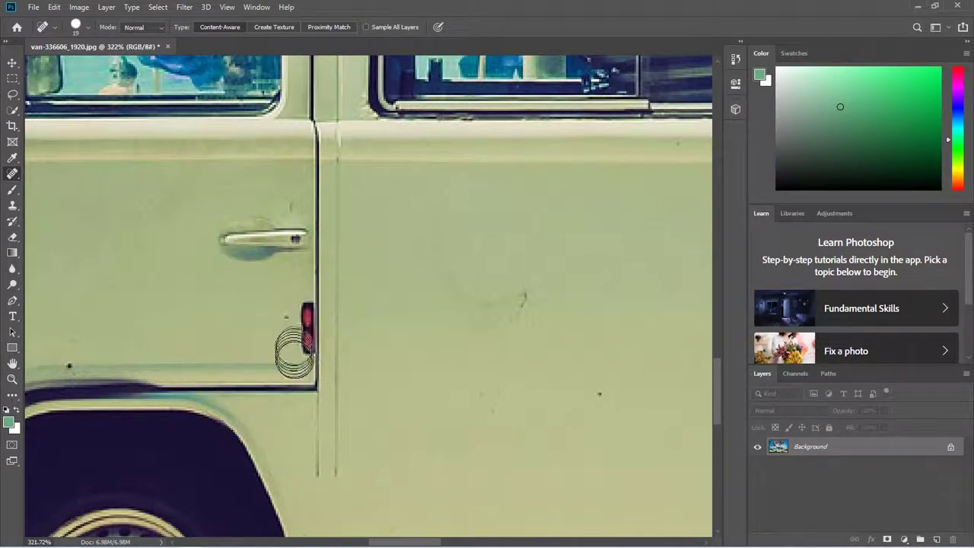
right_click(294, 338, "alt")
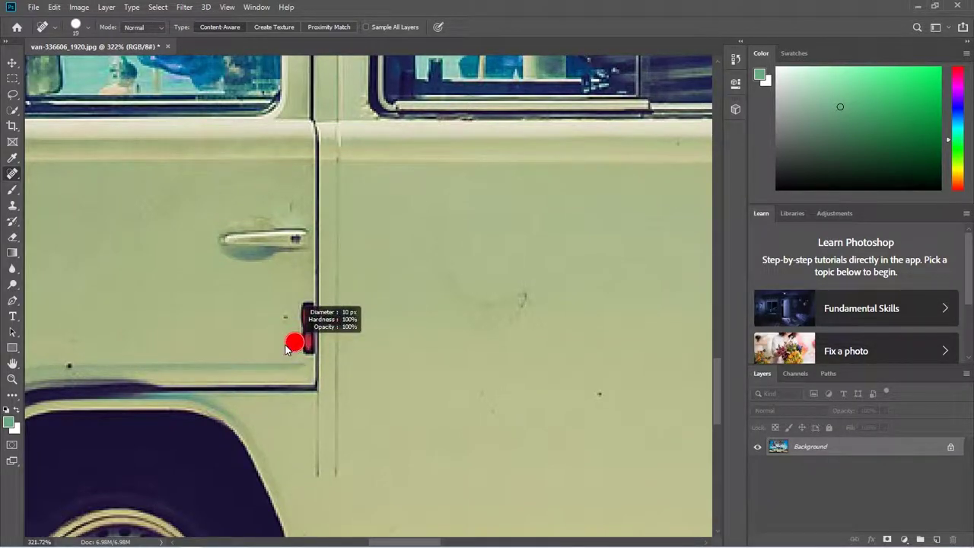
left_click_drag(303, 299, 304, 351)
Spot-heal the small dark marks and a remaining streak on the van's side door.
key("ctrl+0")
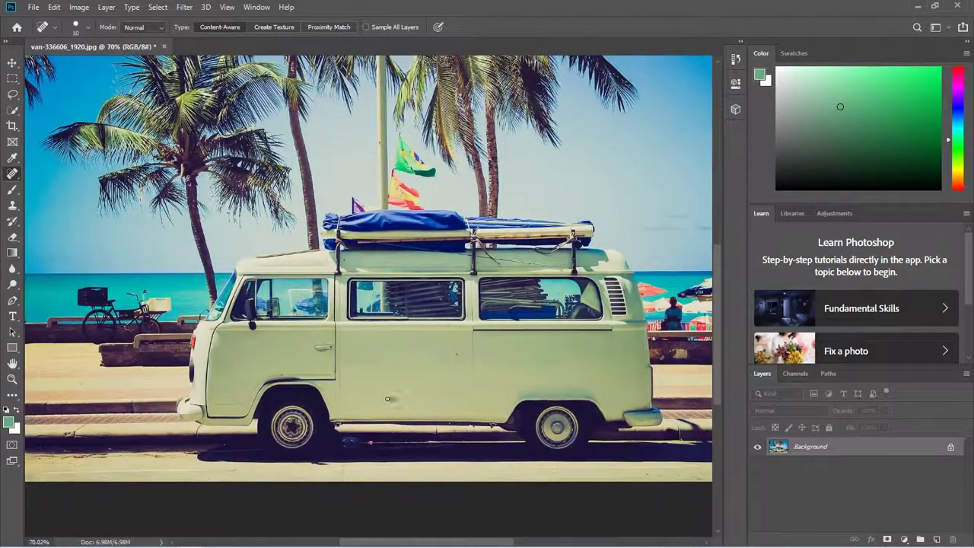
scroll(388, 399, "up", 4)
scroll(533, 326, "up", 2)
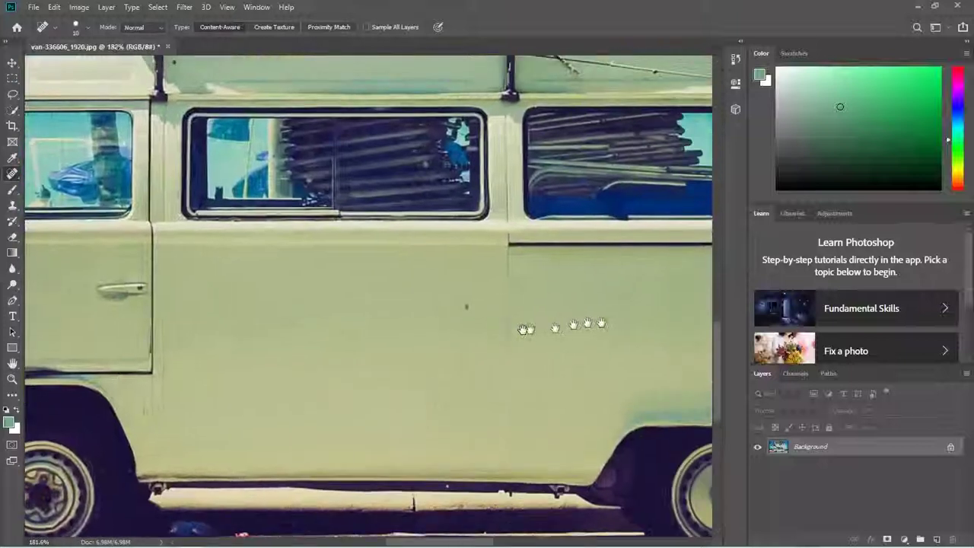
left_click(466, 306)
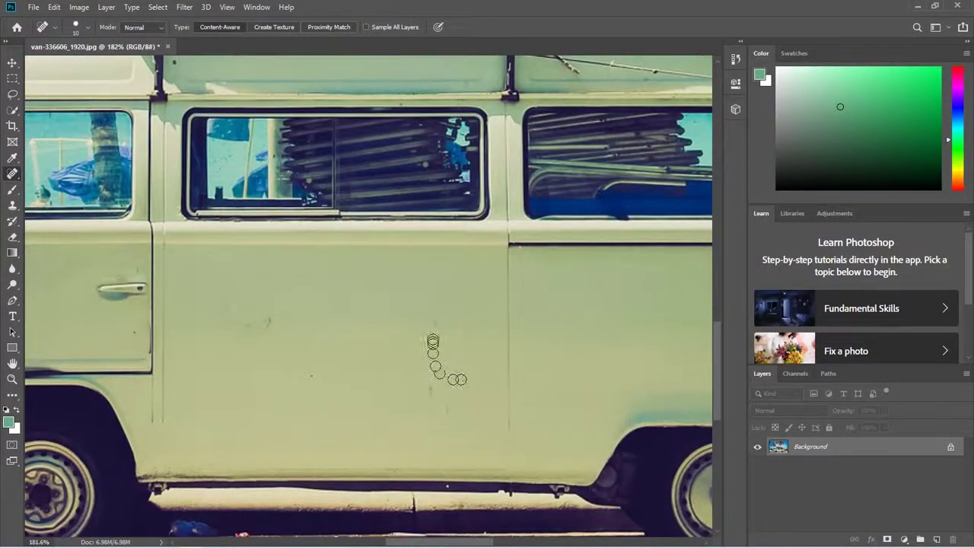
left_click(435, 321)
left_click(433, 389)
left_click(432, 392)
left_click(445, 407)
left_click(251, 329)
left_click(216, 306)
left_click(230, 315)
mouse_move(230, 315)
left_mouse_down()
mouse_move(253, 335)
mouse_move(283, 342)
left_mouse_up()
scroll(396, 368, "down", 5)
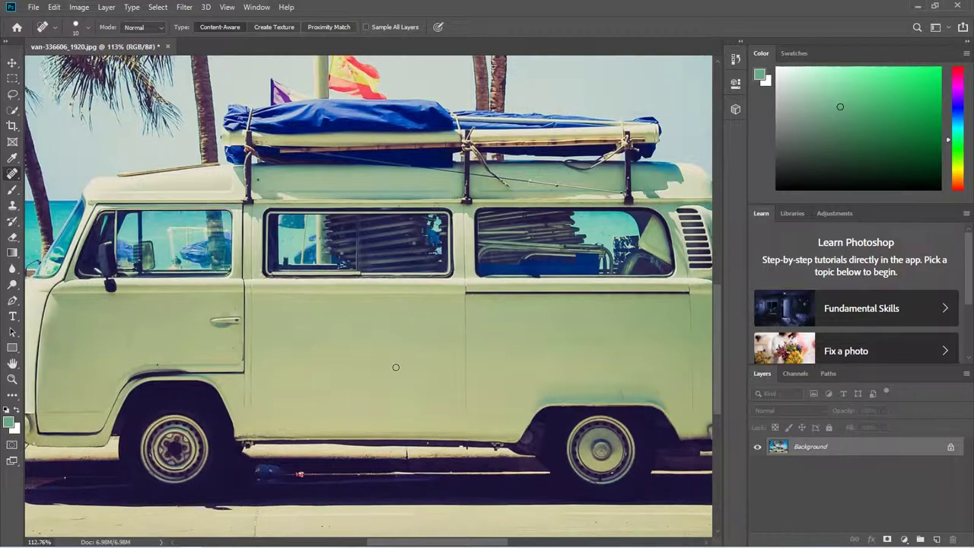
left_click(12, 195)
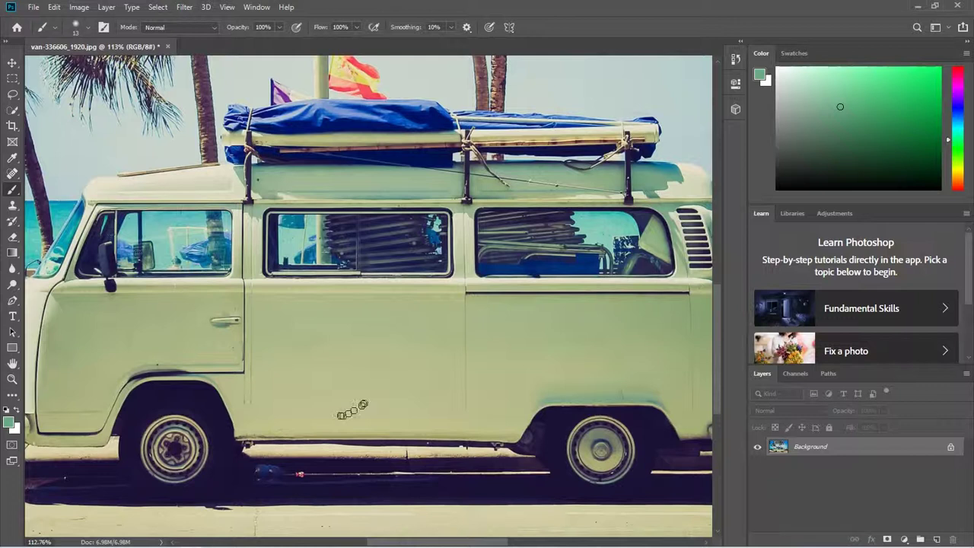
right_click(347, 384, "alt")
left_click_drag(346, 384, 374, 380)
key("ctrl+shift+n")
key("Return")
left_click_drag(320, 326, 429, 325)
key("ctrl+z")
mouse_move(255, 316)
left_mouse_down()
mouse_move(356, 329)
mouse_move(308, 272)
mouse_move(244, 267)
mouse_move(228, 277)
left_mouse_up()
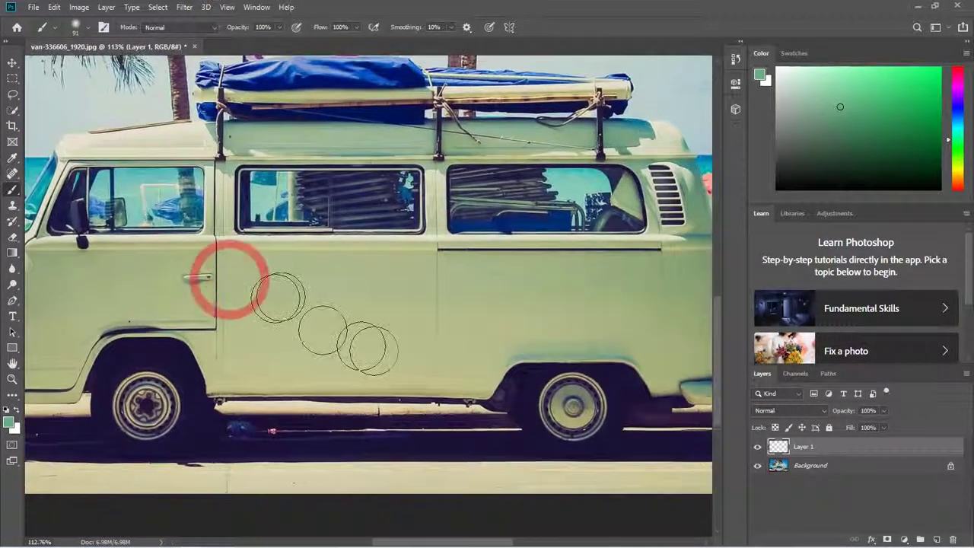
left_click_drag(458, 327, 219, 377)
left_click_drag(419, 337, 335, 378)
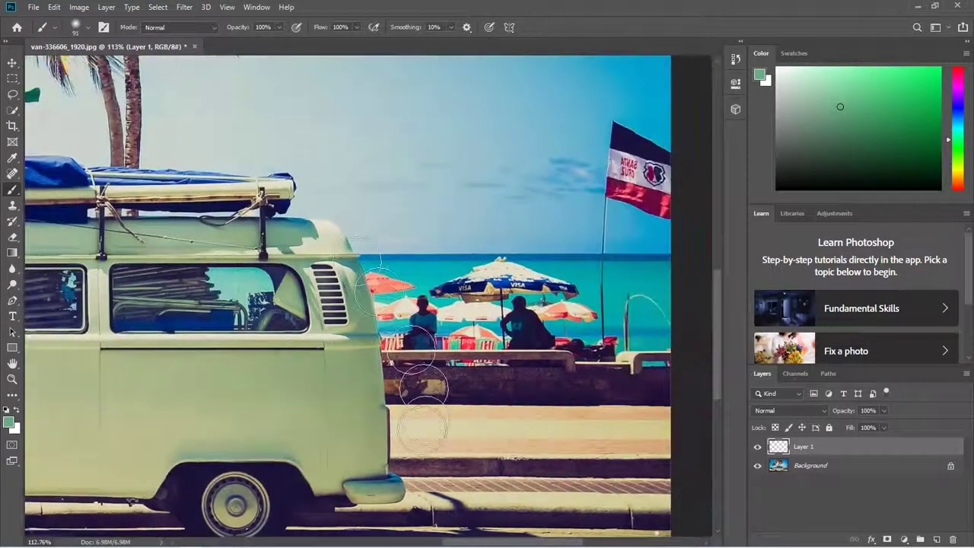
left_click_drag(457, 289, 443, 310)
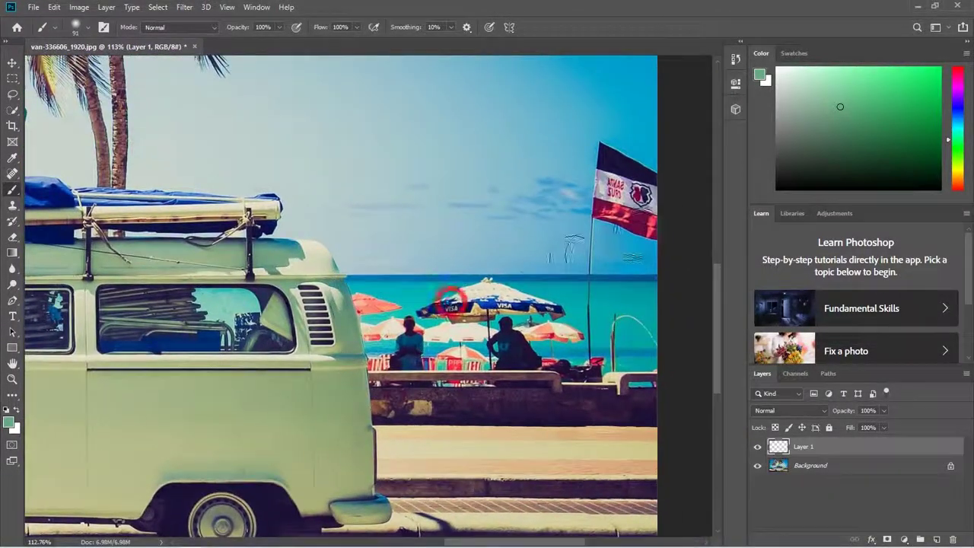
left_click(635, 216, "alt")
left_click_drag(430, 417, 481, 388)
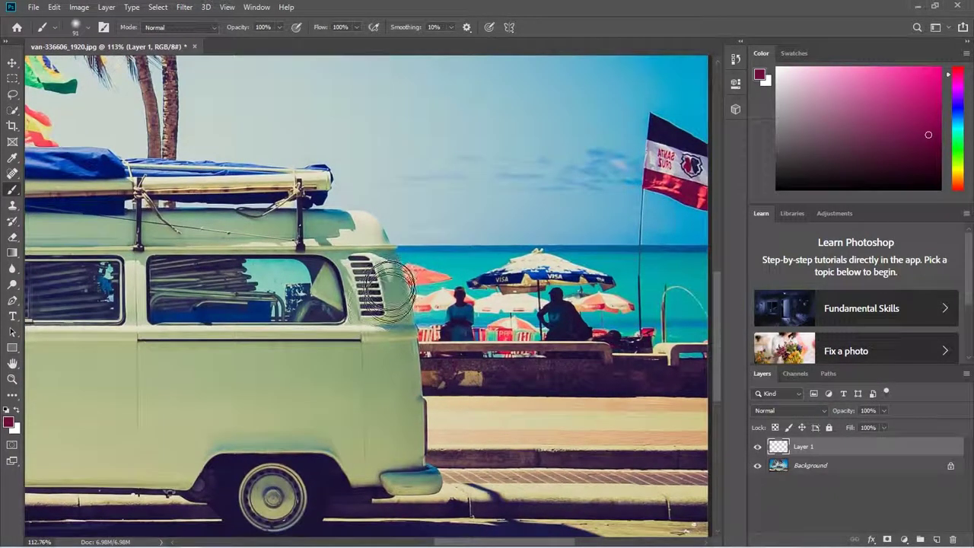
left_click_drag(392, 246, 417, 479)
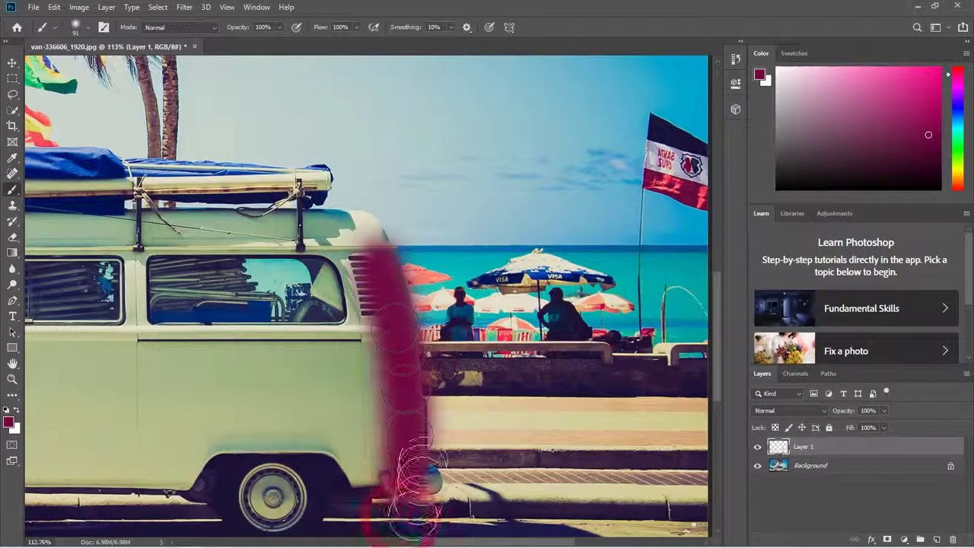
left_click(799, 411)
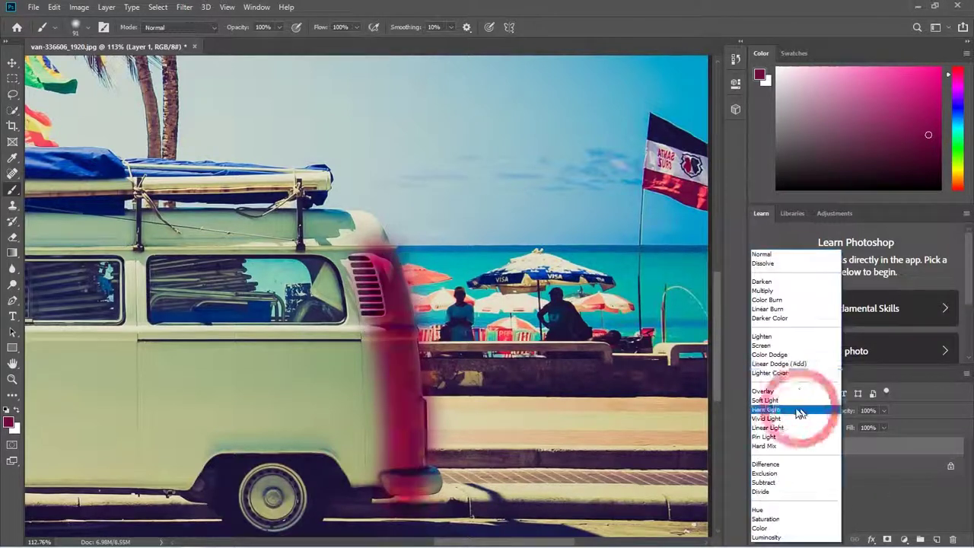
left_click(763, 391)
left_click_drag(384, 373, 519, 330)
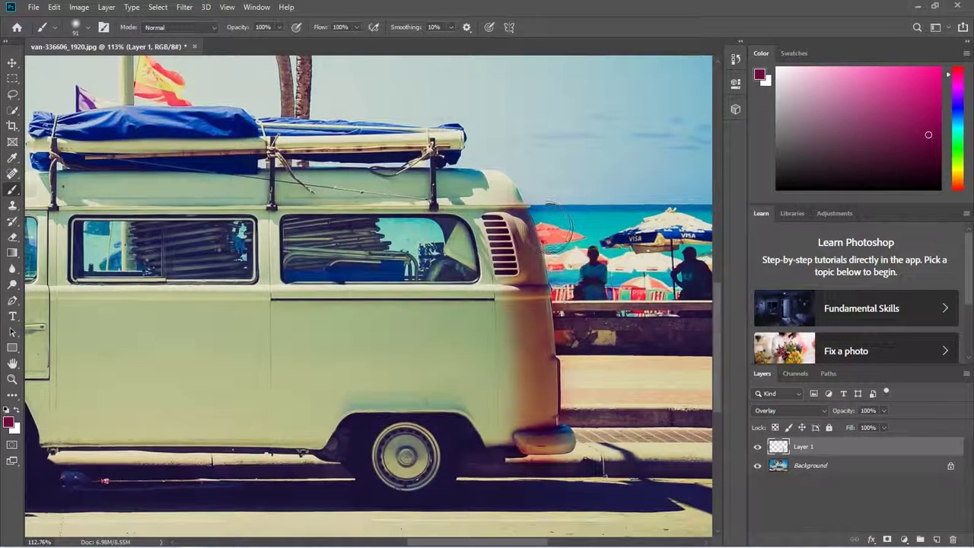
left_click_drag(534, 224, 504, 228)
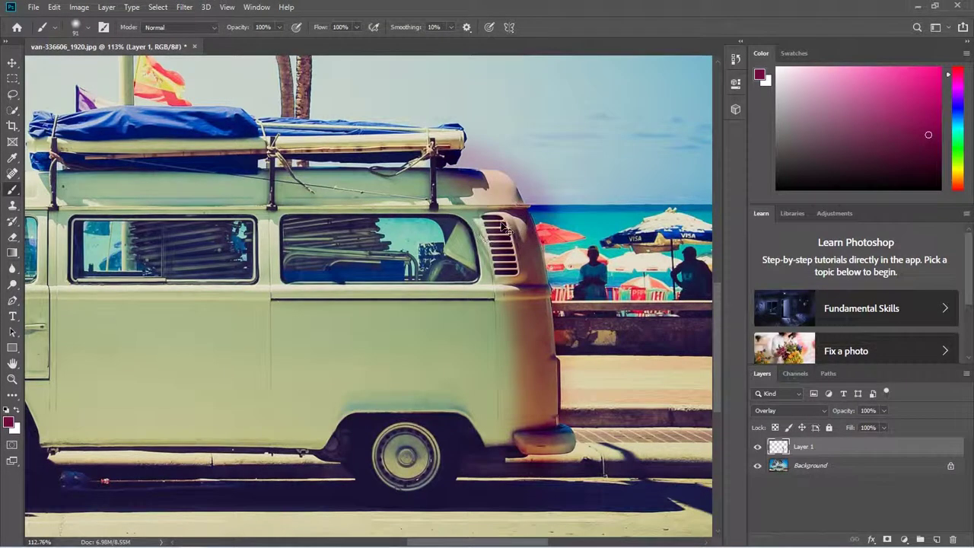
key("ctrl+z")
mouse_move(403, 365)
left_mouse_down()
mouse_move(506, 429)
mouse_move(493, 422)
mouse_move(476, 369)
mouse_move(569, 405)
mouse_move(394, 299)
mouse_move(482, 304)
mouse_move(429, 340)
mouse_move(502, 317)
mouse_move(299, 369)
mouse_move(436, 391)
mouse_move(224, 379)
mouse_move(428, 384)
mouse_move(323, 372)
mouse_move(464, 358)
mouse_move(283, 348)
mouse_move(440, 325)
mouse_move(208, 313)
mouse_move(347, 330)
mouse_move(192, 335)
mouse_move(176, 371)
mouse_move(231, 361)
mouse_move(396, 371)
left_mouse_up()
mouse_move(539, 409)
left_mouse_down()
mouse_move(417, 416)
mouse_move(499, 416)
mouse_move(453, 417)
mouse_move(194, 396)
mouse_move(326, 403)
mouse_move(207, 408)
mouse_move(258, 417)
mouse_move(263, 387)
mouse_move(295, 362)
mouse_move(254, 373)
mouse_move(366, 374)
mouse_move(448, 359)
mouse_move(260, 352)
mouse_move(412, 312)
mouse_move(224, 308)
mouse_move(388, 306)
mouse_move(228, 301)
mouse_move(176, 316)
mouse_move(173, 333)
mouse_move(258, 361)
mouse_move(112, 347)
mouse_move(99, 357)
mouse_move(108, 336)
mouse_move(293, 312)
mouse_move(241, 305)
mouse_move(495, 301)
mouse_move(396, 297)
mouse_move(545, 295)
mouse_move(638, 275)
mouse_move(576, 286)
mouse_move(700, 294)
left_mouse_up()
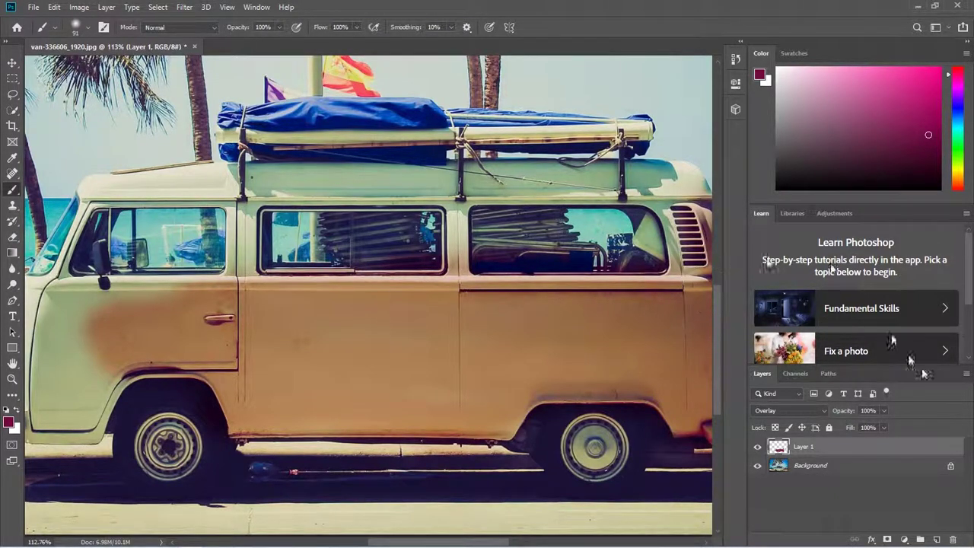
left_click_drag(936, 450, 945, 512)
left_click_drag(956, 539, 955, 540)
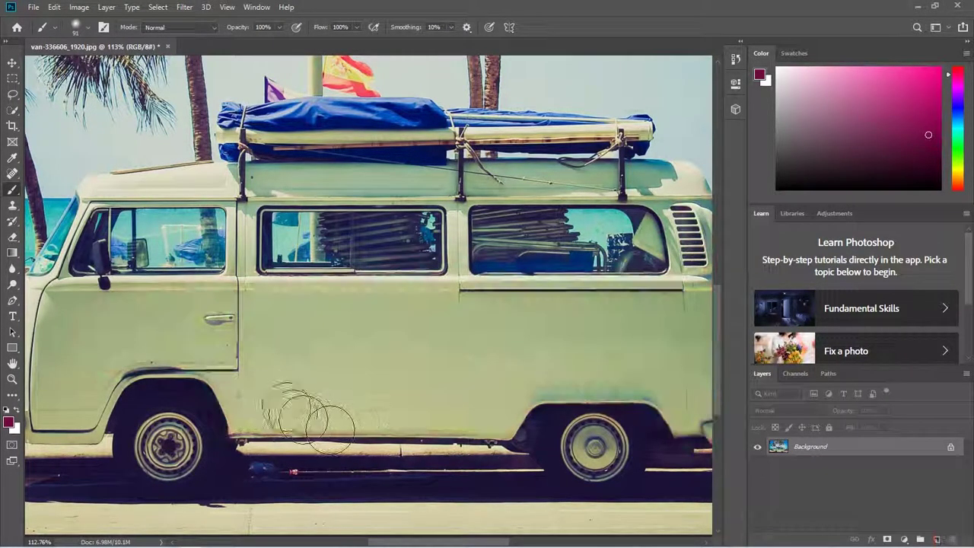
key("2")
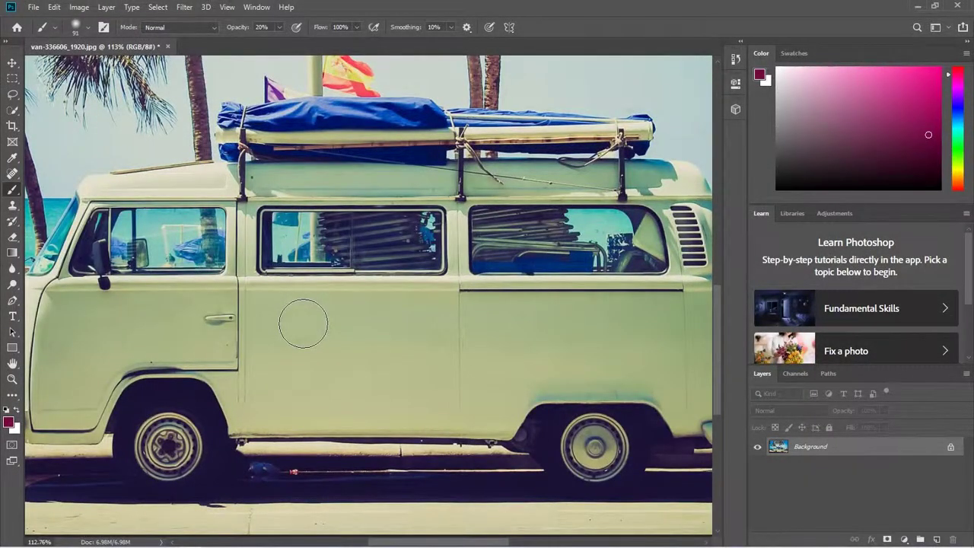
Zoom in on the front door handle, shrink the brush to 45, and select the Clone Stamp.
left_click_drag(358, 386, 259, 395)
left_click_drag(445, 407, 232, 411)
left_click_drag(338, 413, 424, 406)
left_click_drag(304, 352, 402, 352)
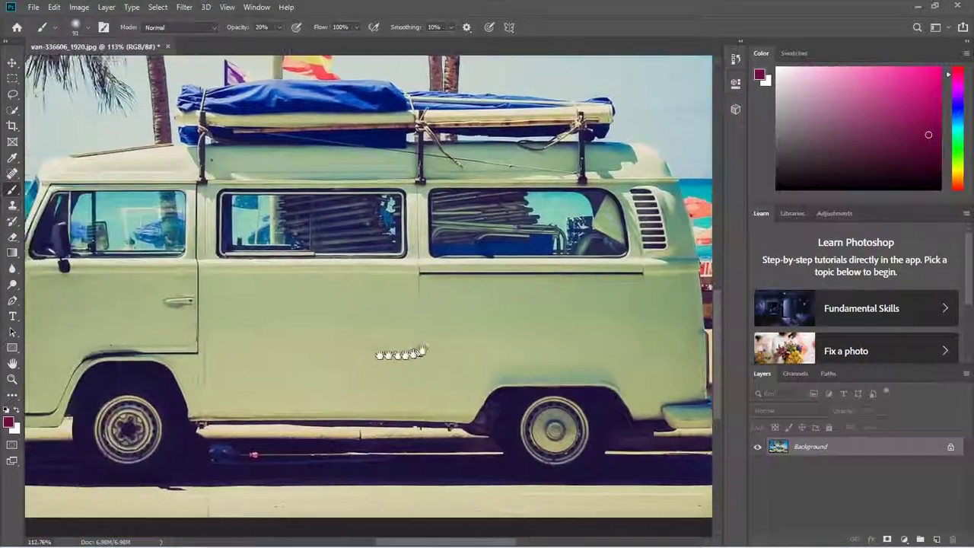
scroll(254, 341, "up", 5)
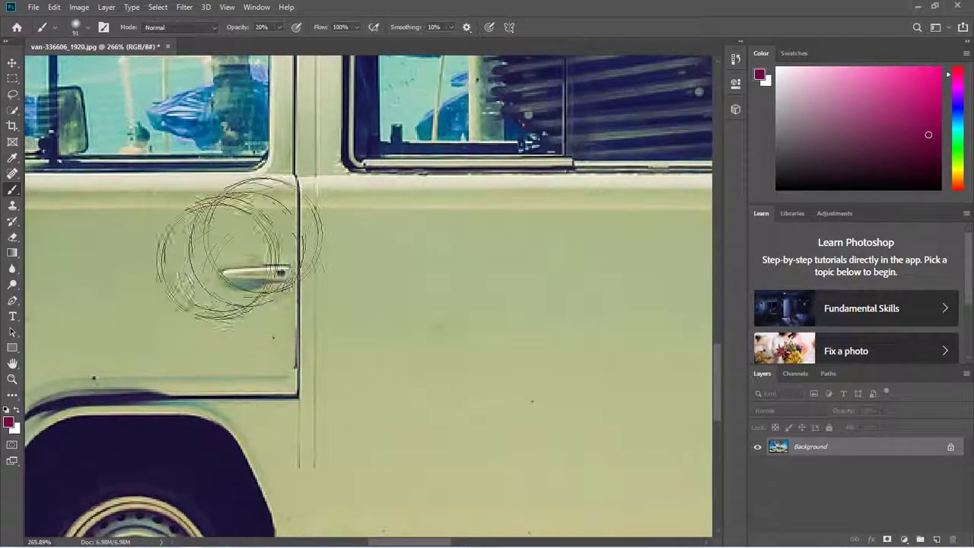
key("bracketleft")
key("bracketleft")
key("bracketleft")
key("bracketleft")
key("bracketleft")
key("bracketleft")
key("bracketleft")
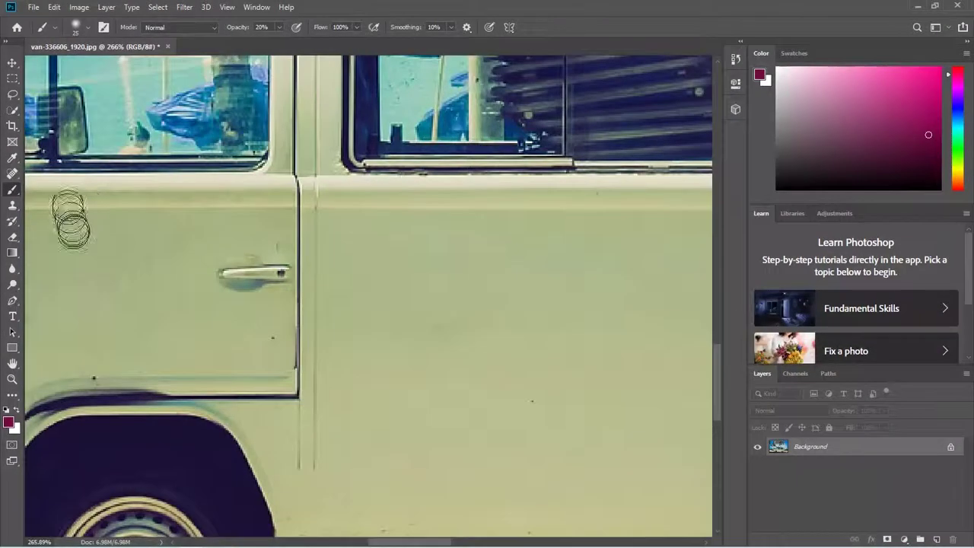
left_click(13, 206)
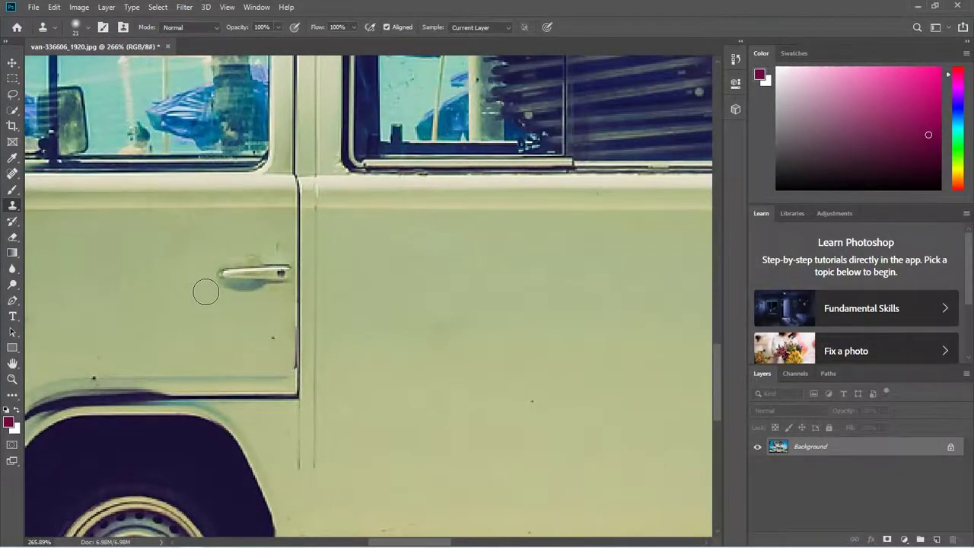
left_click(189, 276, "alt")
left_click(177, 273, "alt")
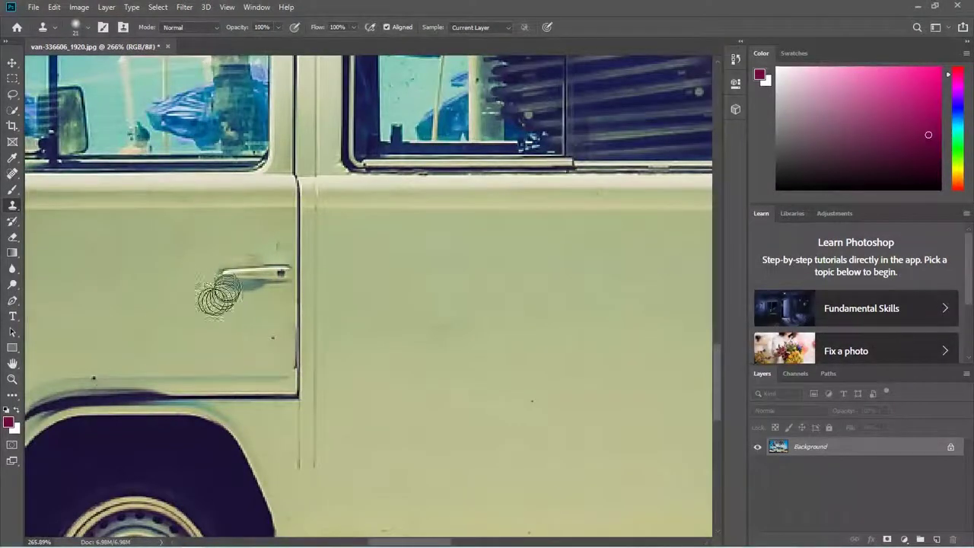
left_click_drag(242, 275, 230, 276)
left_click(210, 255, "alt")
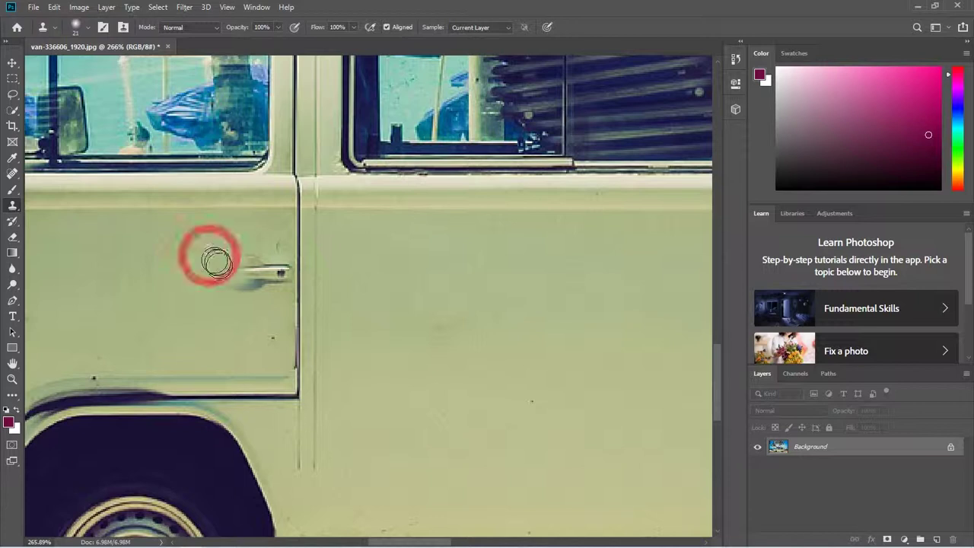
left_click(234, 268)
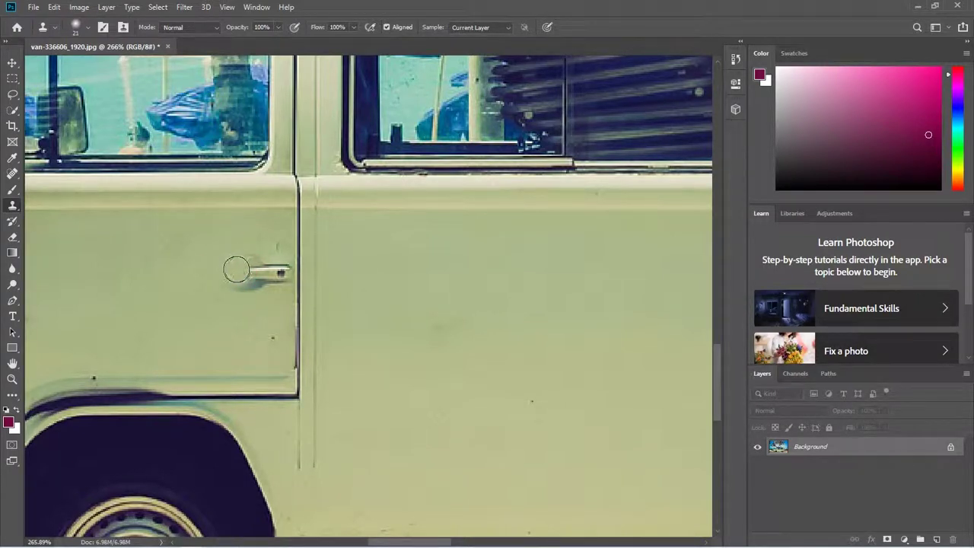
left_click(206, 250, "alt")
mouse_move(250, 271)
left_mouse_down()
mouse_move(248, 280)
mouse_move(263, 264)
mouse_move(235, 271)
mouse_move(235, 293)
left_mouse_up()
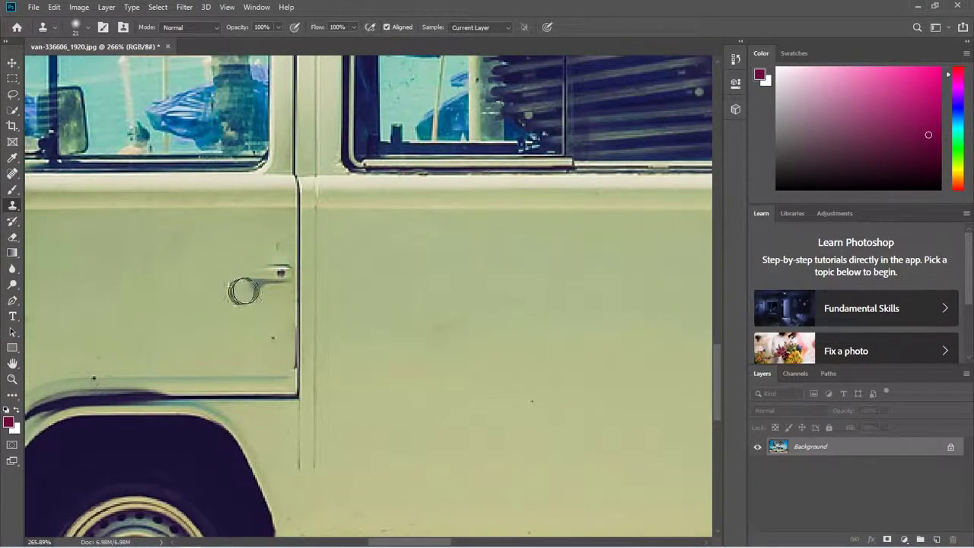
left_click(262, 282)
mouse_move(228, 291)
left_mouse_down()
mouse_move(265, 287)
mouse_move(239, 272)
mouse_move(278, 272)
mouse_move(265, 258)
mouse_move(280, 278)
left_mouse_up()
left_click(240, 274)
left_click(250, 261, "alt")
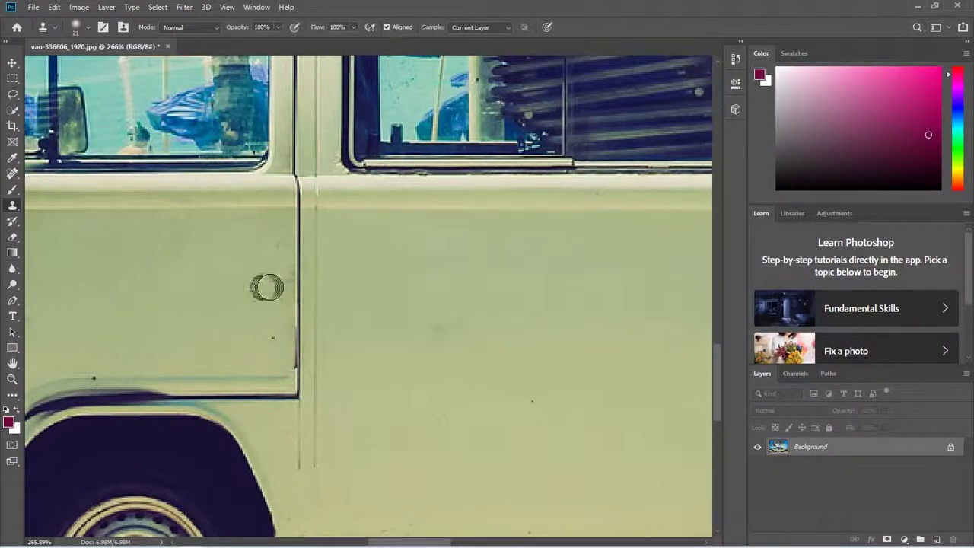
left_click(272, 272, "alt")
left_click_drag(278, 266, 281, 286)
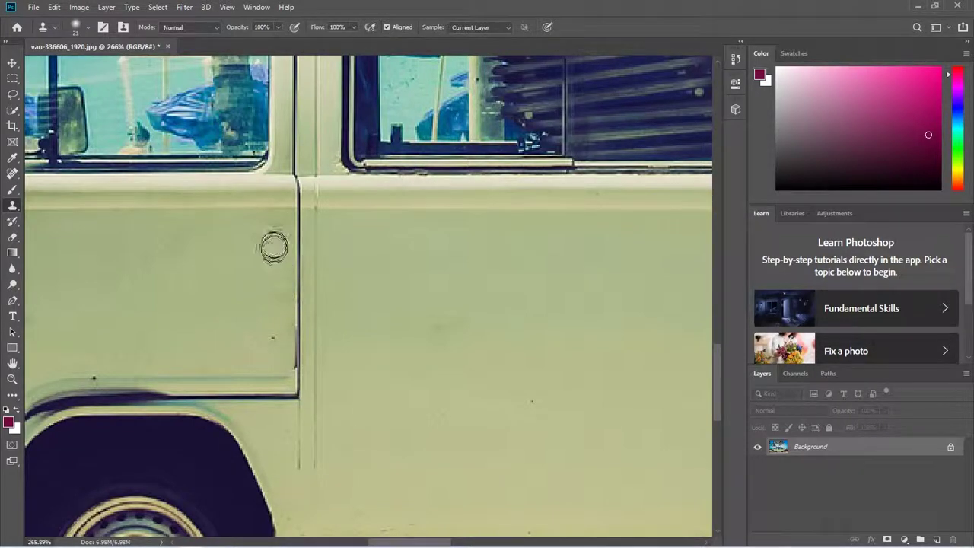
left_click(252, 293, "alt")
left_click(278, 280)
scroll(317, 309, "down", 4)
scroll(316, 314, "down", 3)
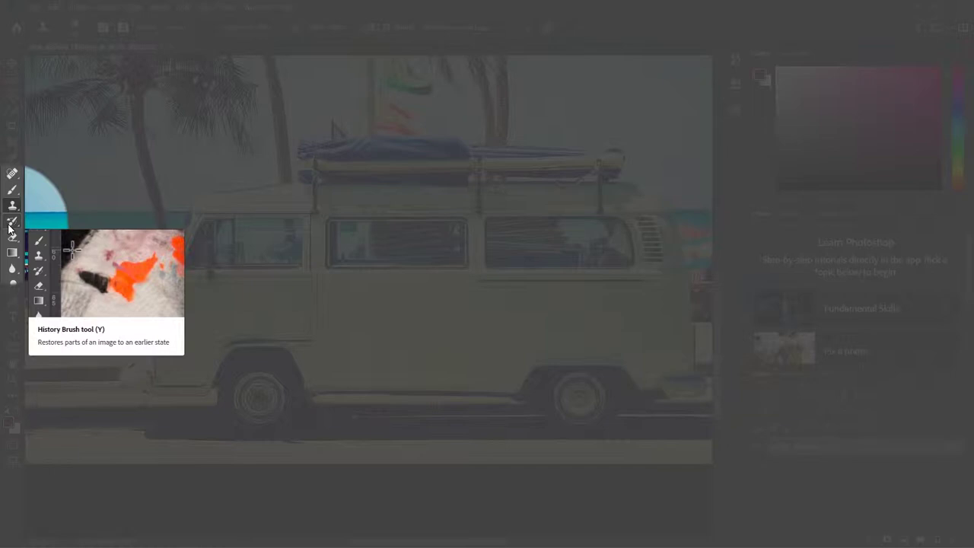
left_click(10, 226)
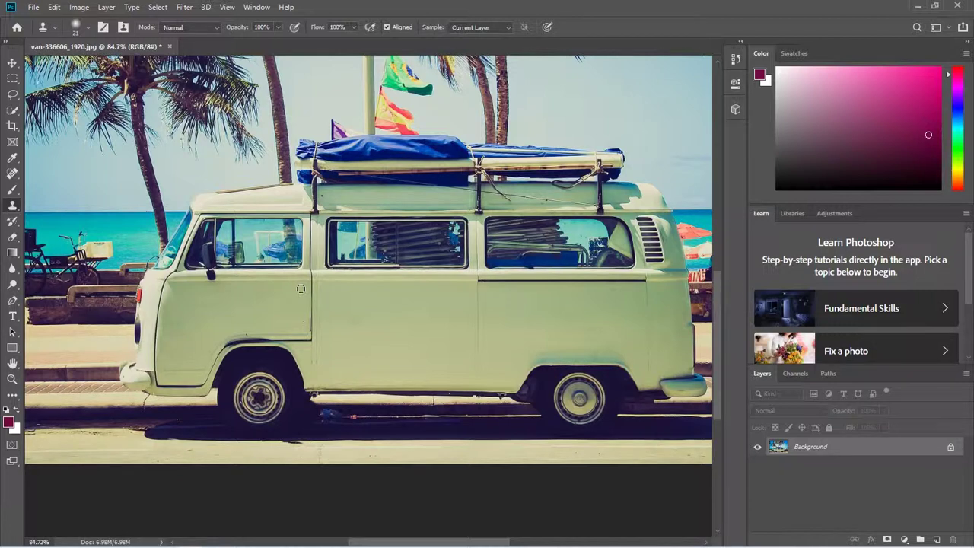
Zoom in, paint the History Brush over the door handle, then undo the stroke.
scroll(288, 312, "up", 3)
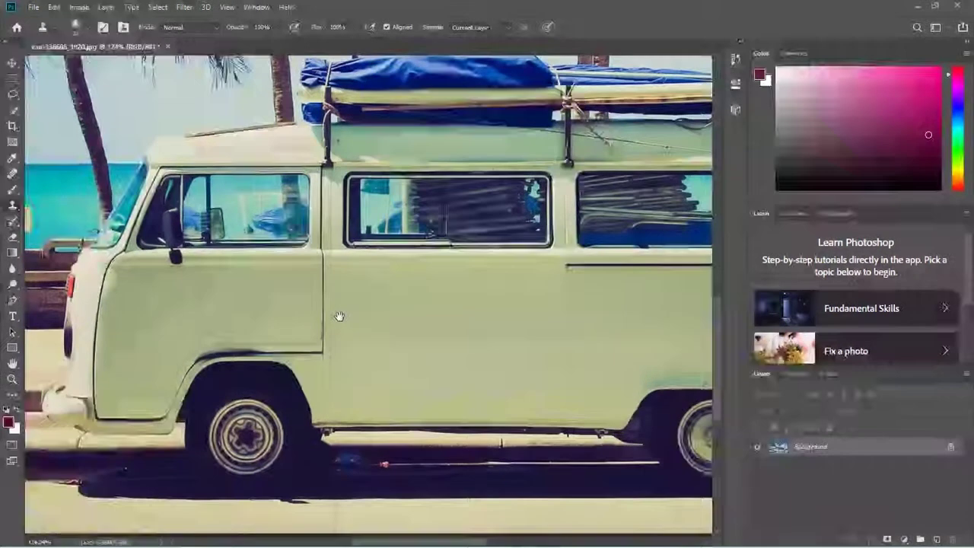
scroll(340, 317, "up", 1)
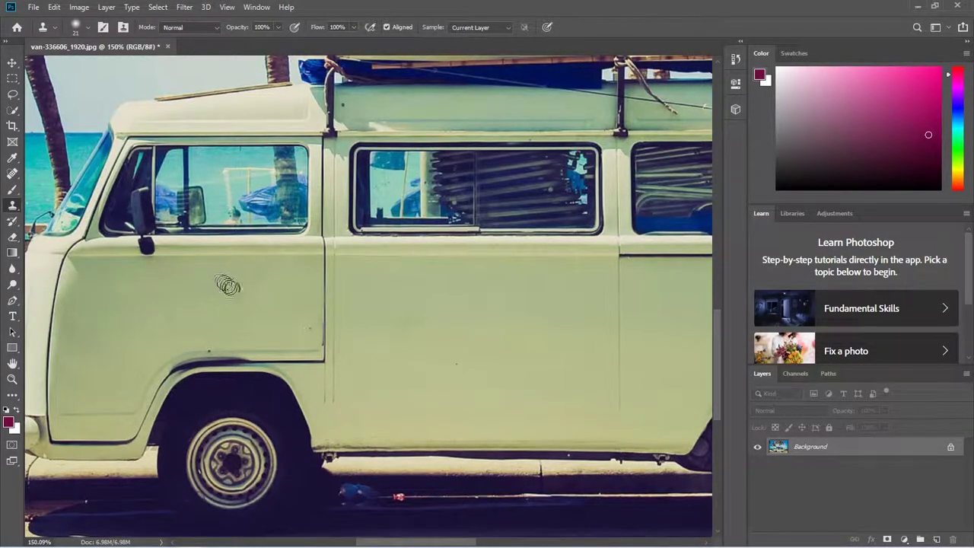
left_click(12, 221)
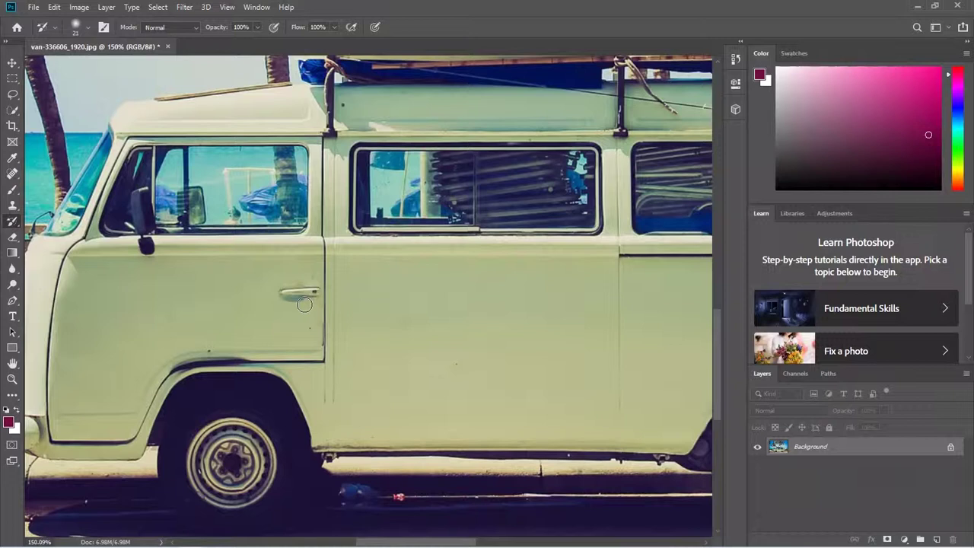
left_click_drag(305, 305, 310, 311)
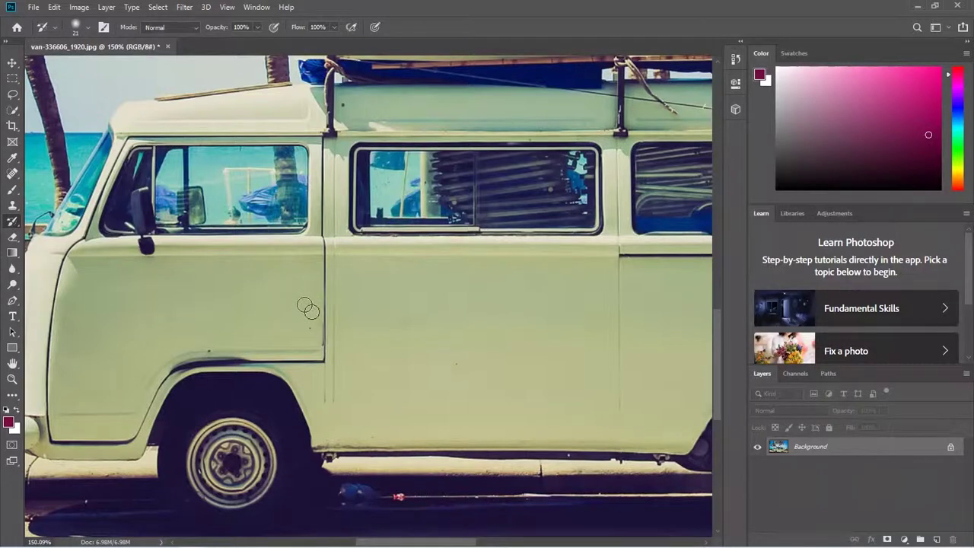
key("ctrl+z")
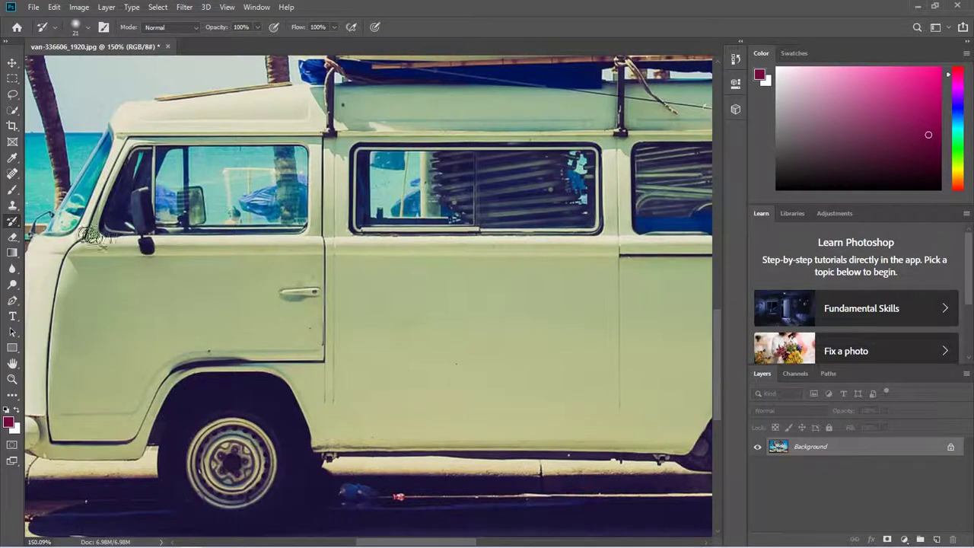
Erase a wide stroke across the van door with an enlarged Eraser, then undo it.
left_click(13, 236)
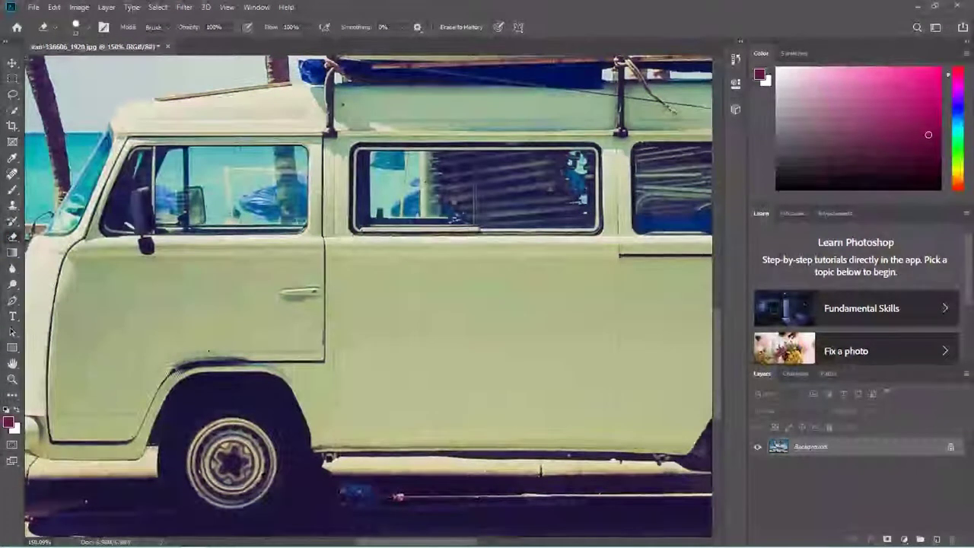
mouse_move(285, 346)
left_mouse_down()
mouse_move(381, 308)
mouse_move(335, 305)
mouse_move(410, 259)
mouse_move(403, 403)
mouse_move(436, 380)
left_mouse_up()
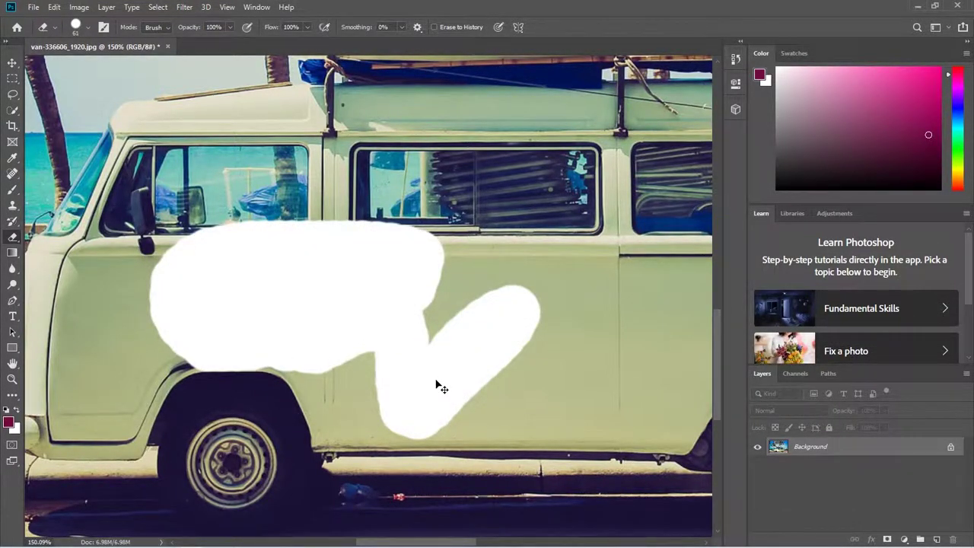
key("ctrl+z")
key("ctrl+z")
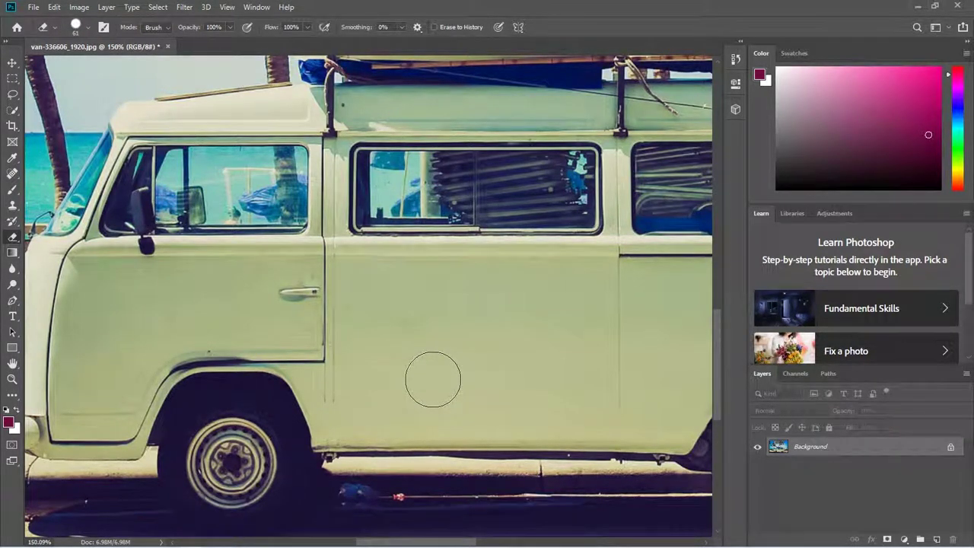
Add a new layer filled with a bottom-to-top gradient and set it to Overlay.
left_click(12, 252)
scroll(432, 339, "down", 3)
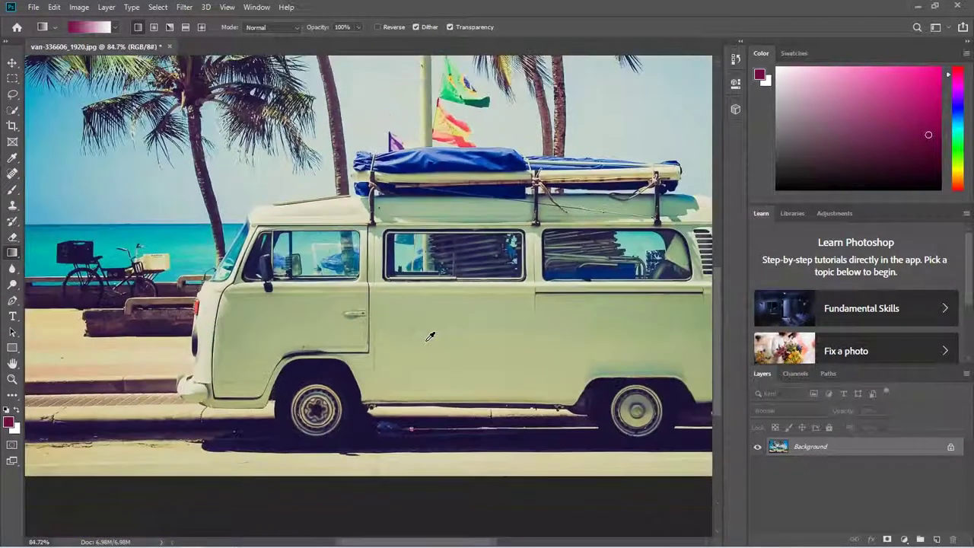
scroll(475, 327, "down", 2)
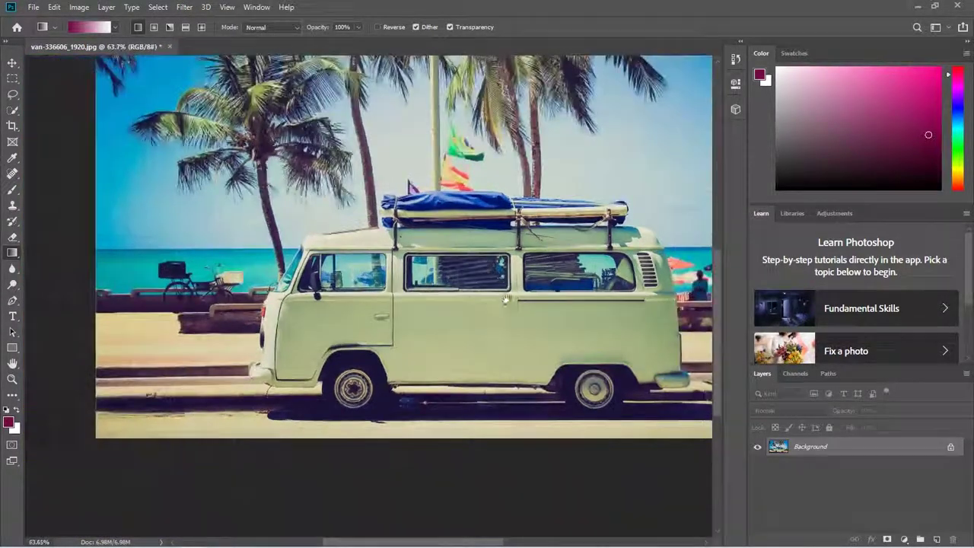
scroll(442, 386, "down", 1)
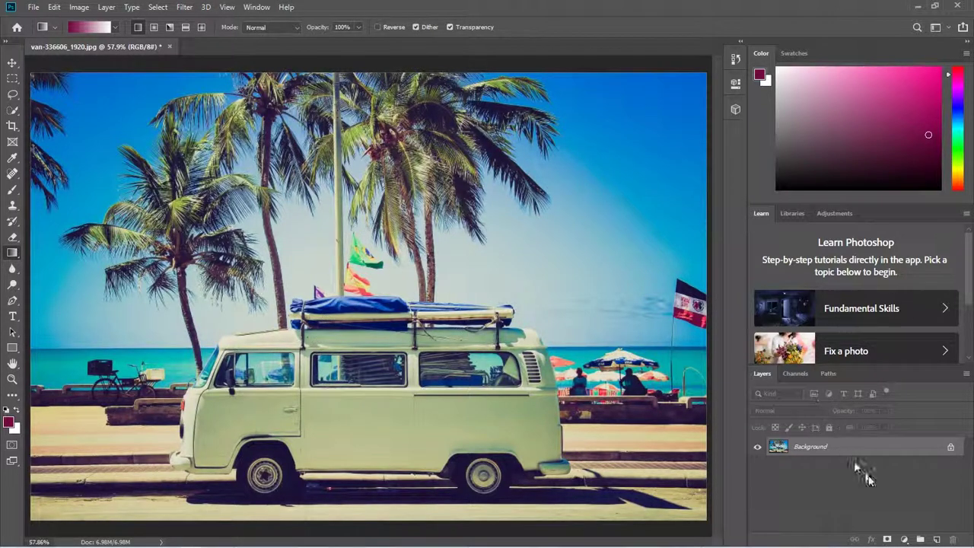
left_click(937, 540)
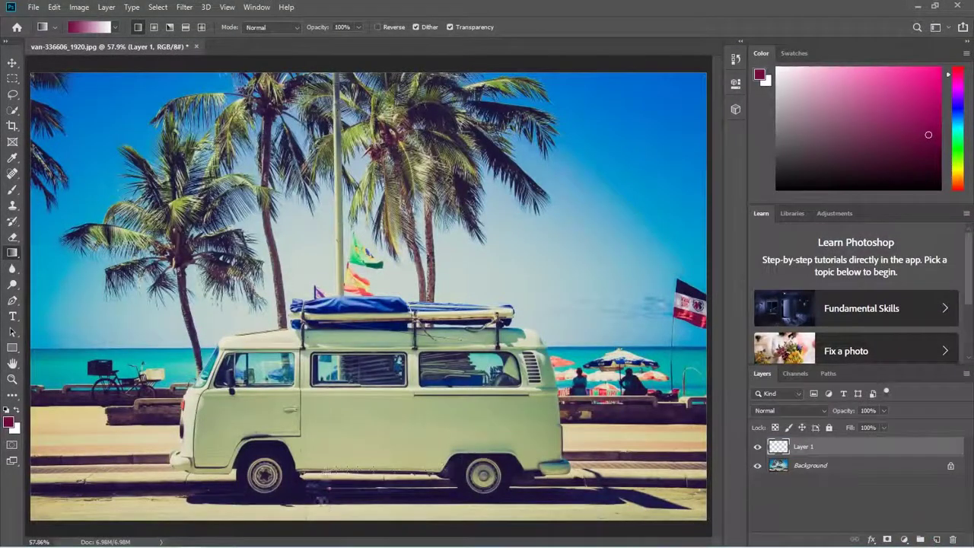
left_click_drag(344, 533, 343, 70)
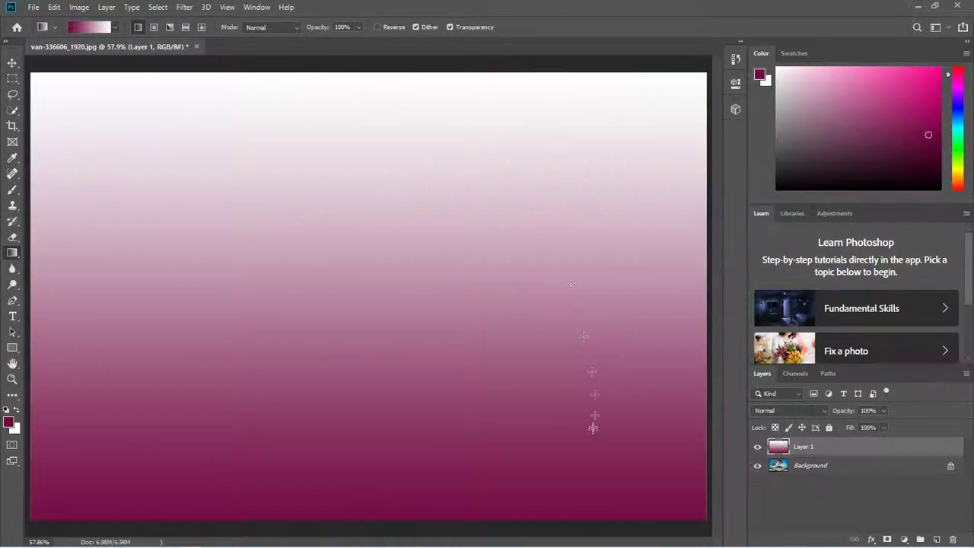
left_click(794, 413)
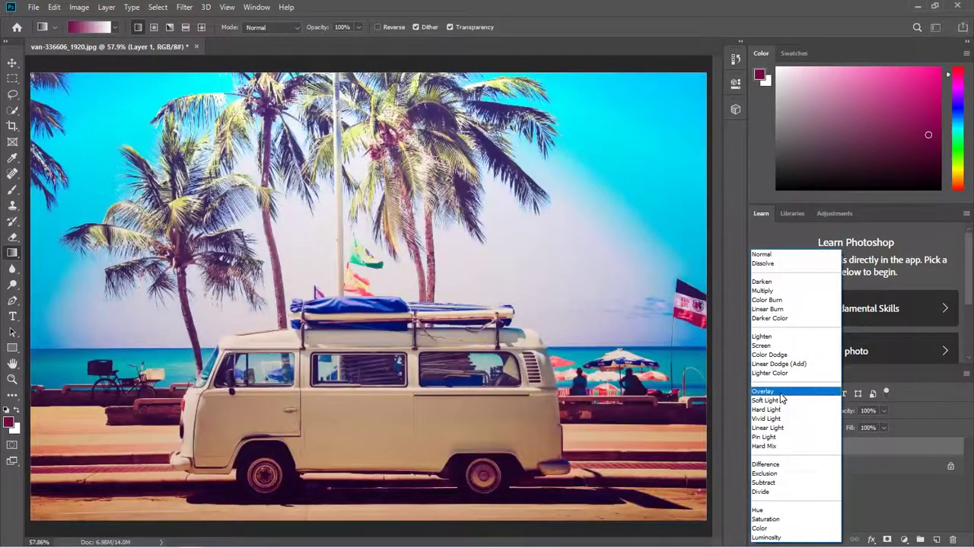
left_click(780, 392)
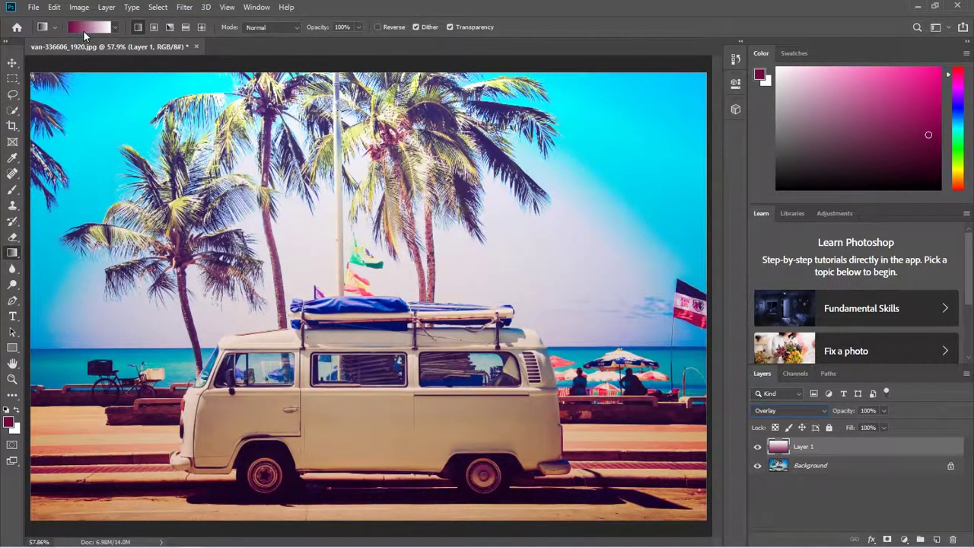
Open and cancel the Gradient Editor, then delete Layer 1.
left_click(83, 31)
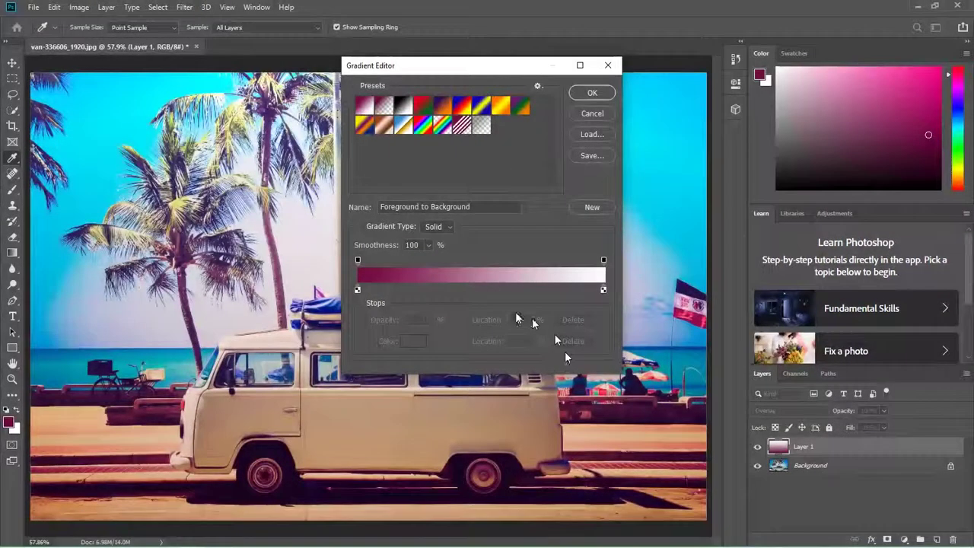
left_click(592, 113)
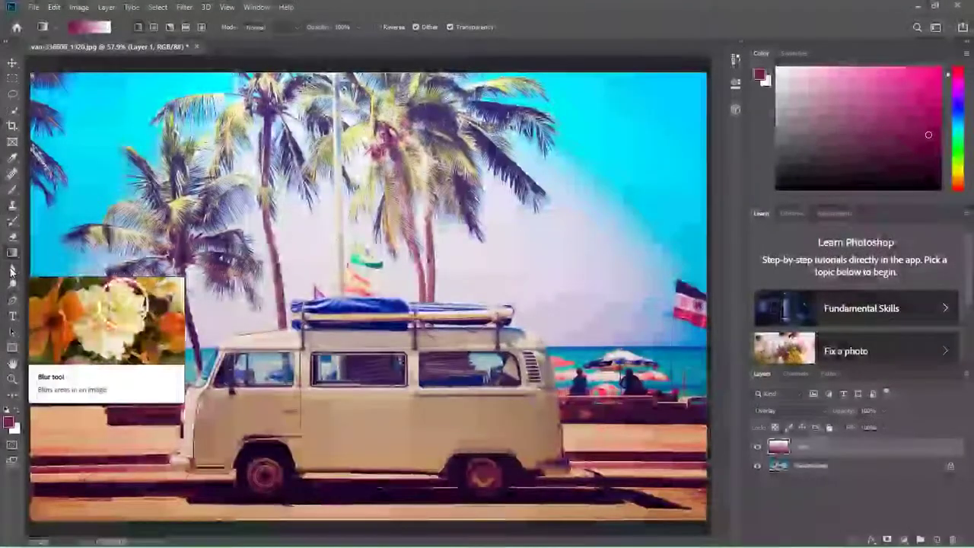
left_click_drag(780, 447, 952, 539)
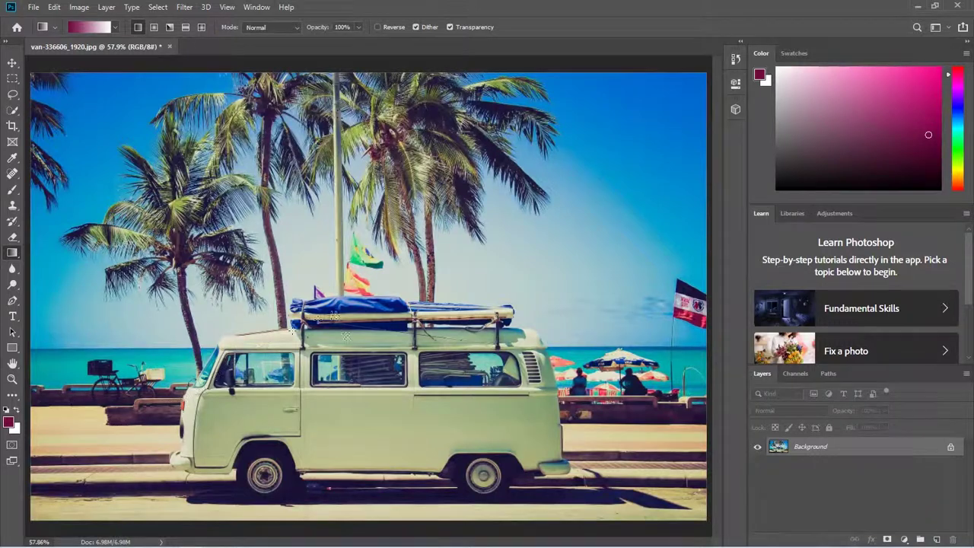
Zoom in on the flags and set the Blur brush size to 33 px.
scroll(347, 337, "up", 10)
scroll(395, 251, "up", 6)
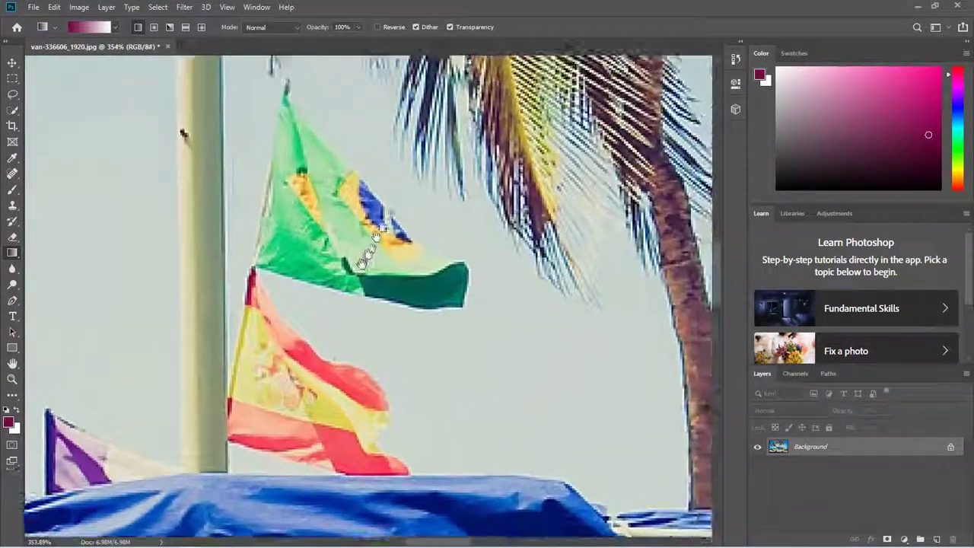
left_click_drag(370, 251, 351, 281)
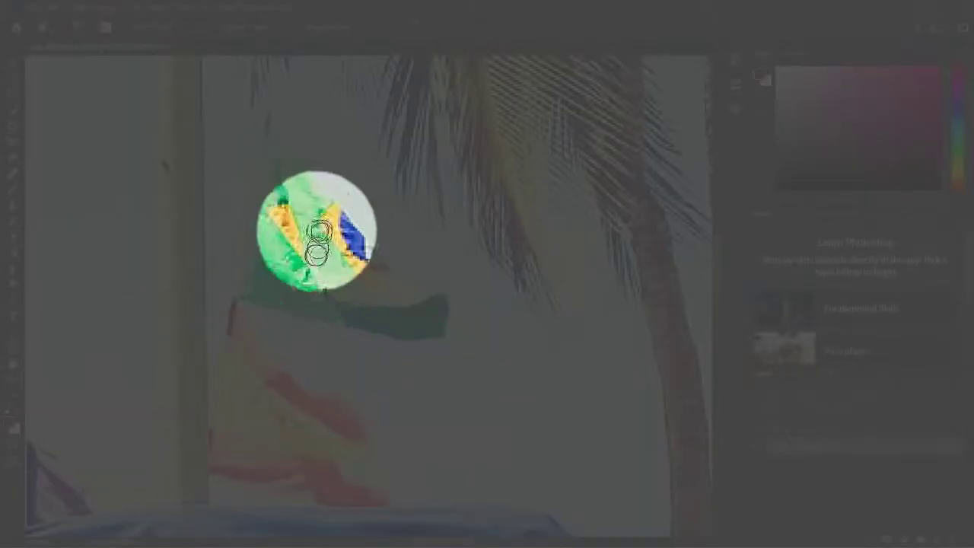
left_click_drag(329, 245, 351, 245)
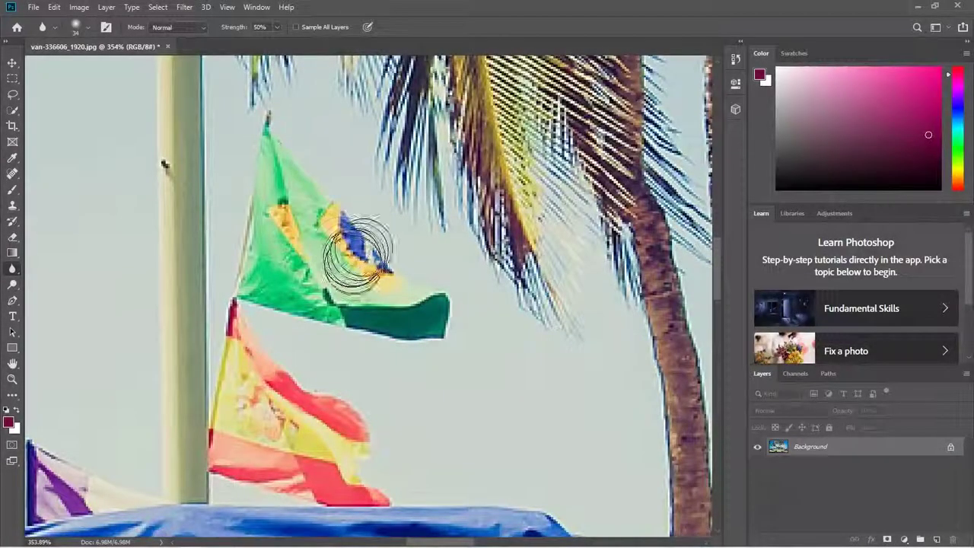
Blur the Brazil flag's globe and its left and bottom edges, then delete Layer 1.
scroll(356, 266, "up", 2)
left_click_drag(370, 254, 364, 273)
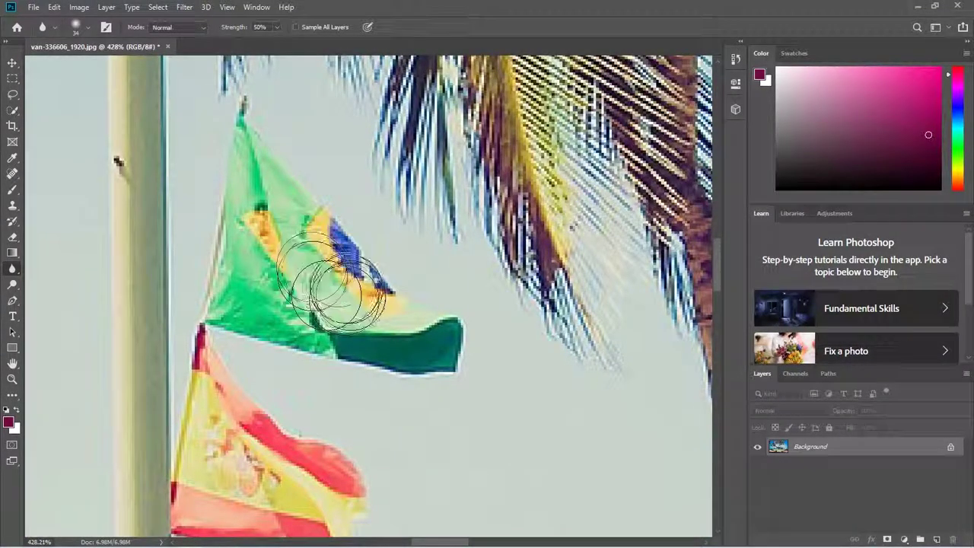
left_click_drag(230, 27, 373, 57)
mouse_move(434, 220)
left_mouse_down()
mouse_move(330, 218)
mouse_move(344, 259)
mouse_move(437, 312)
mouse_move(414, 365)
mouse_move(243, 278)
mouse_move(235, 285)
mouse_move(245, 138)
mouse_move(283, 228)
mouse_move(430, 310)
left_mouse_up()
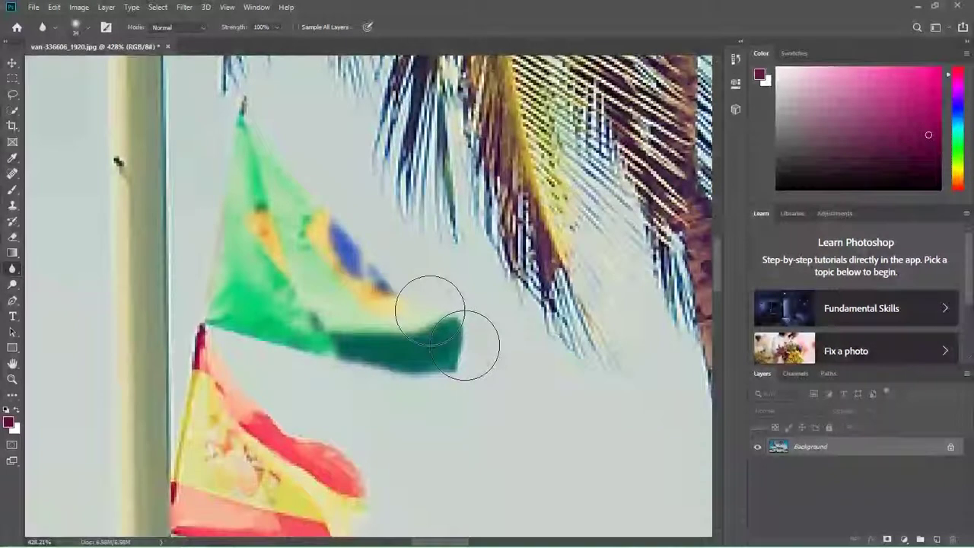
mouse_move(218, 213)
left_mouse_down()
mouse_move(215, 304)
mouse_move(457, 373)
mouse_move(384, 327)
mouse_move(387, 288)
mouse_move(338, 255)
left_mouse_up()
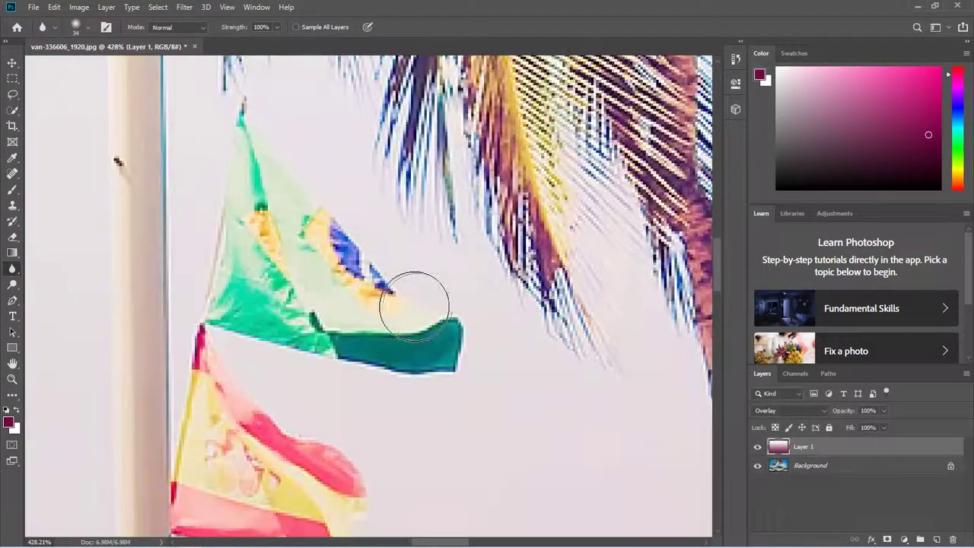
left_click_drag(932, 447, 954, 538)
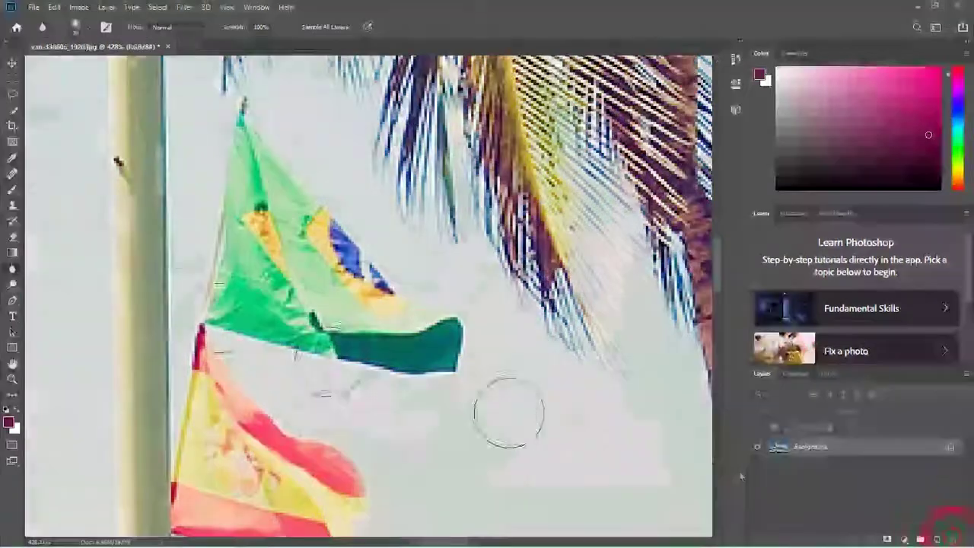
left_click(13, 286)
mouse_move(357, 296)
left_mouse_down()
mouse_move(302, 290)
mouse_move(326, 258)
mouse_move(346, 153)
left_mouse_up()
mouse_move(335, 442)
left_mouse_down()
mouse_move(331, 313)
mouse_move(402, 69)
left_mouse_up()
mouse_move(456, 301)
left_mouse_down()
mouse_move(426, 307)
mouse_move(456, 310)
left_mouse_up()
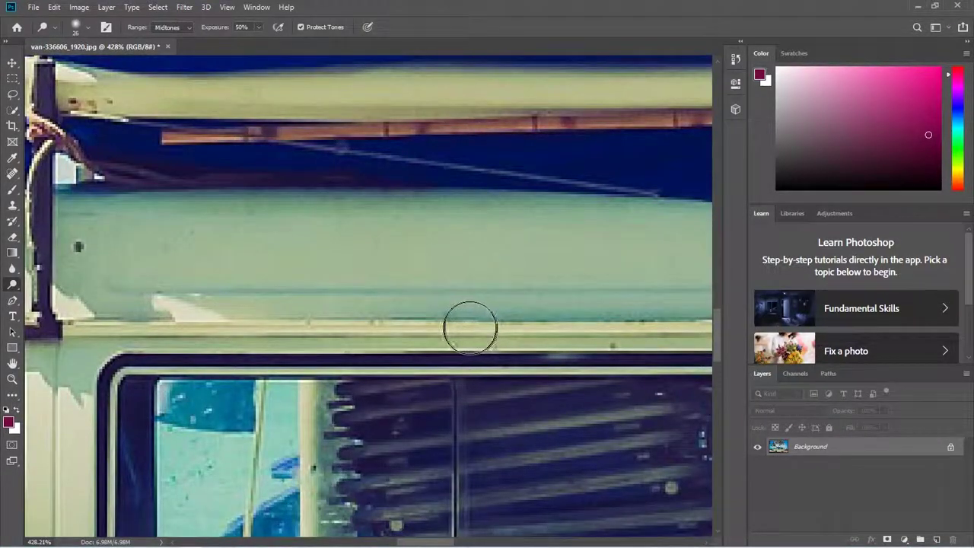
key("ctrl+0")
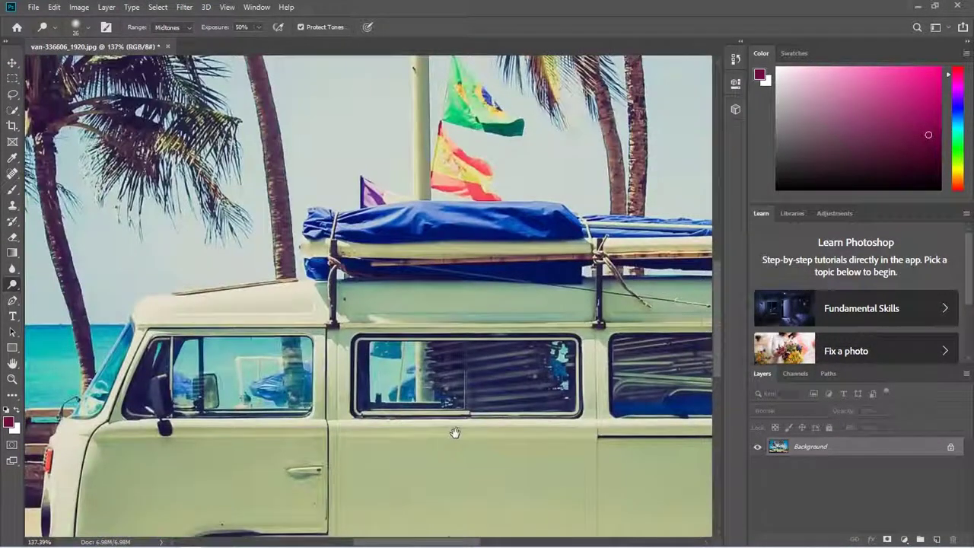
scroll(457, 431, "up", 3)
left_click_drag(399, 266, 404, 220)
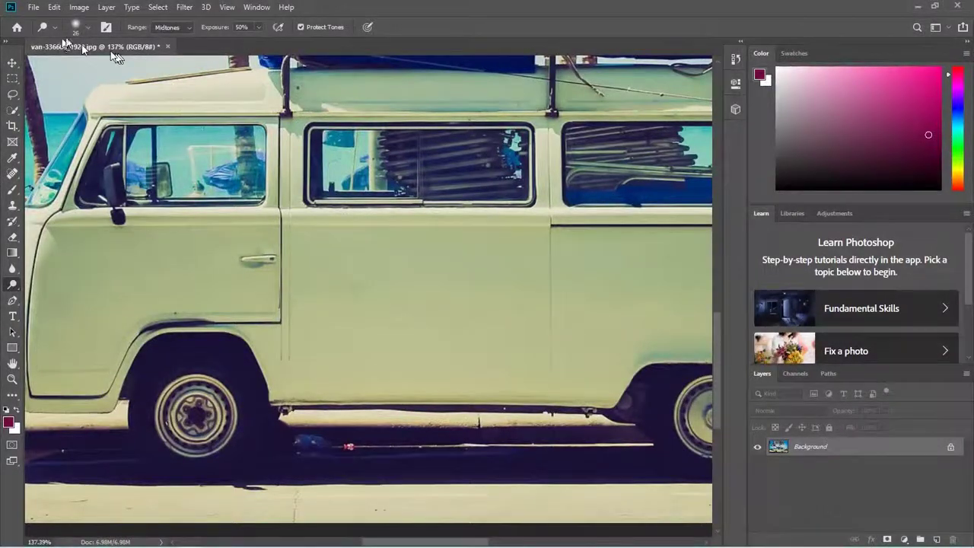
mouse_move(338, 240)
left_mouse_down()
mouse_move(468, 256)
mouse_move(376, 258)
mouse_move(536, 267)
mouse_move(396, 275)
left_mouse_up()
mouse_move(524, 268)
left_mouse_down()
mouse_move(363, 273)
mouse_move(448, 258)
mouse_move(430, 235)
mouse_move(451, 226)
mouse_move(508, 237)
mouse_move(488, 262)
mouse_move(502, 270)
mouse_move(542, 270)
mouse_move(567, 212)
mouse_move(533, 260)
left_mouse_up()
key("ctrl+z")
key("ctrl+z")
key("ctrl+z")
key("ctrl+z")
key("ctrl+z")
key("ctrl+z")
key("ctrl+z")
key("ctrl+z")
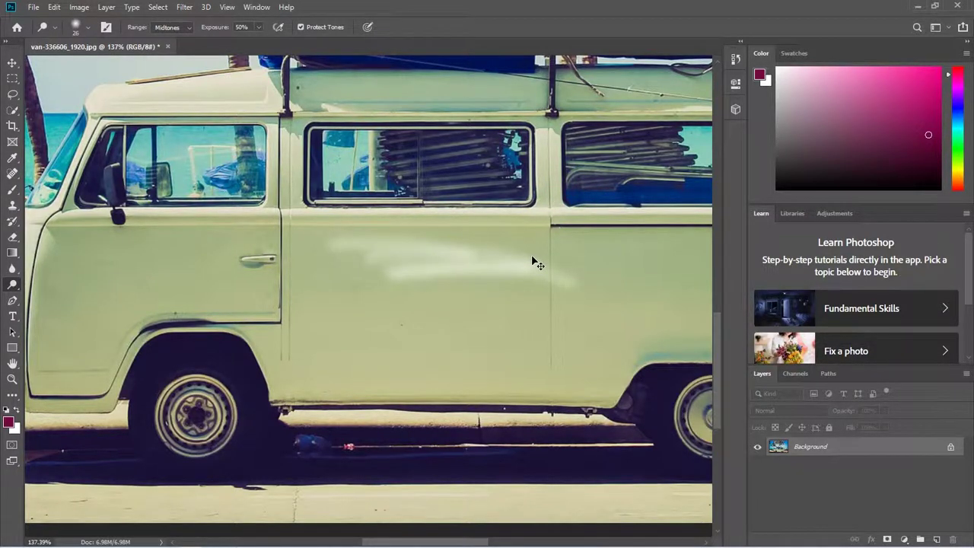
key("ctrl+z")
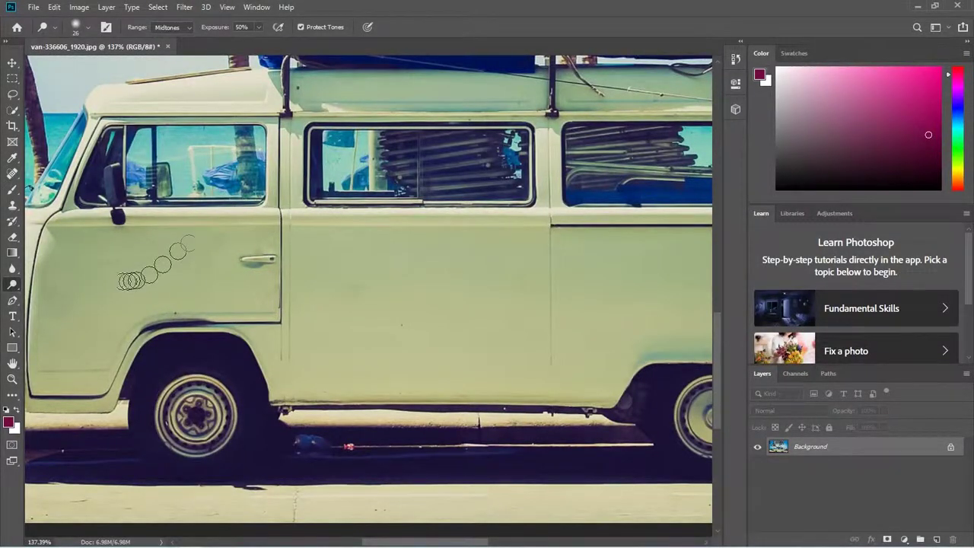
left_click(12, 302)
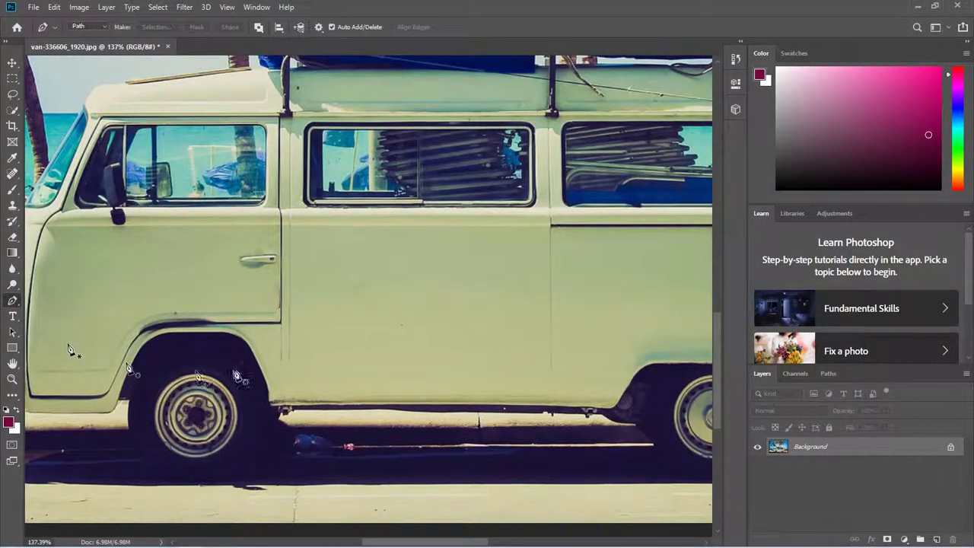
Pan the canvas to bring the van's front end into view.
left_click_drag(181, 322, 322, 343)
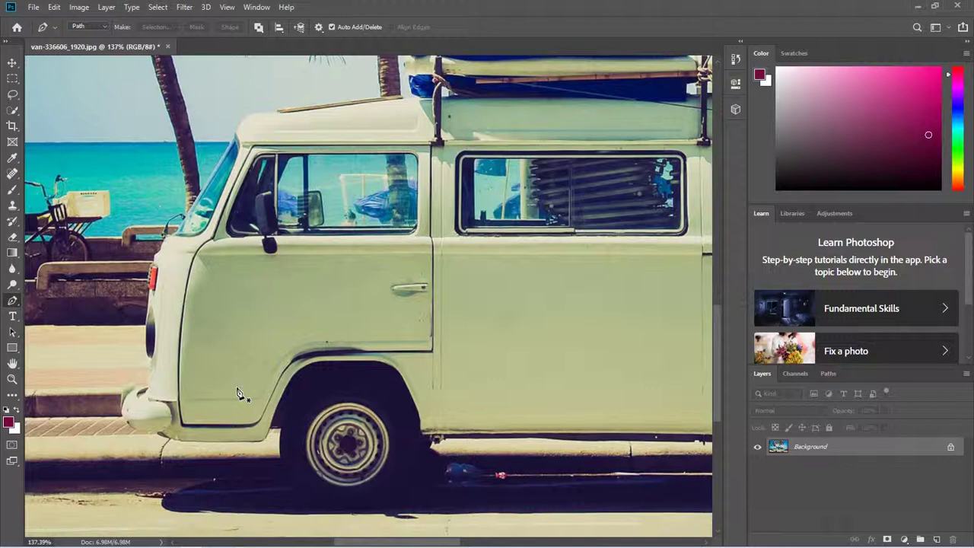
Zoom to 221% and frame the van's front door.
left_click(295, 416, "ctrl")
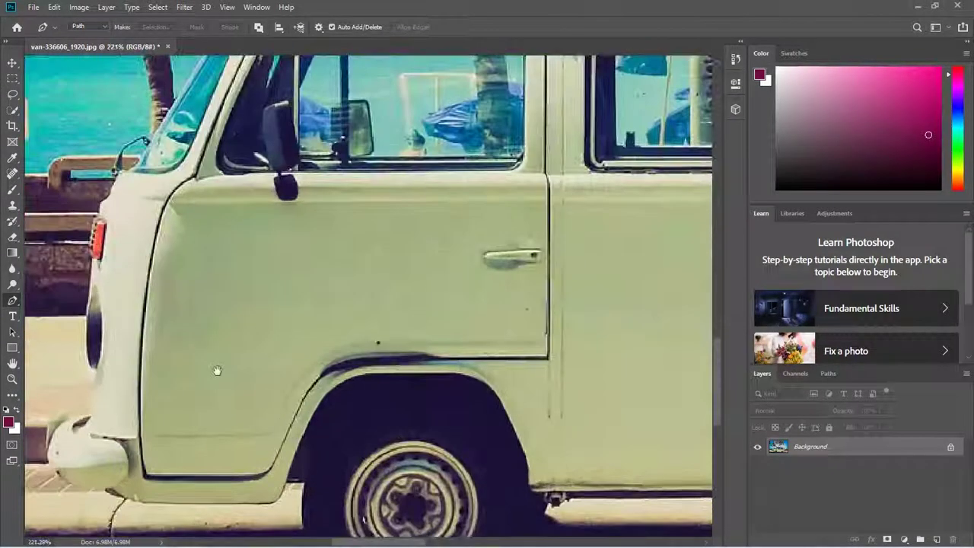
left_click_drag(217, 371, 322, 383)
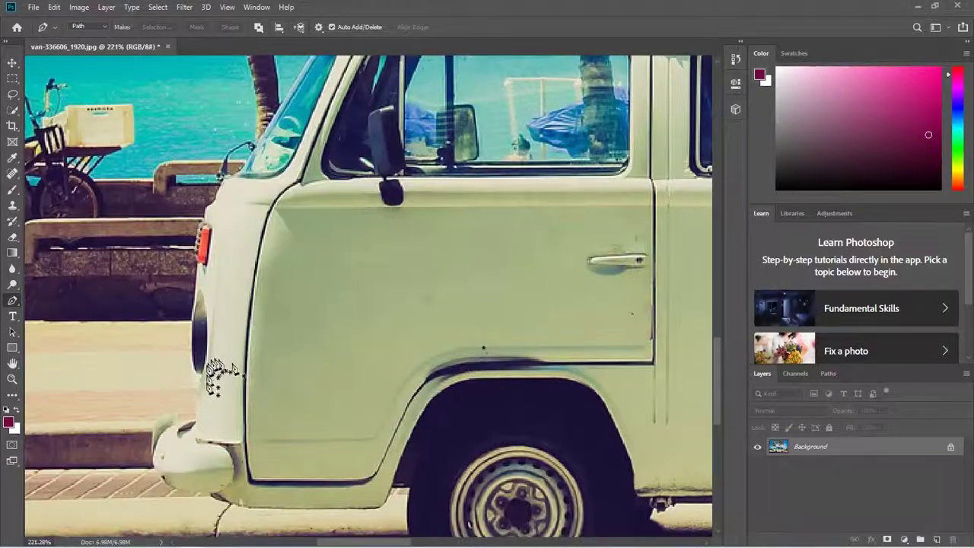
left_click_drag(212, 402, 229, 393)
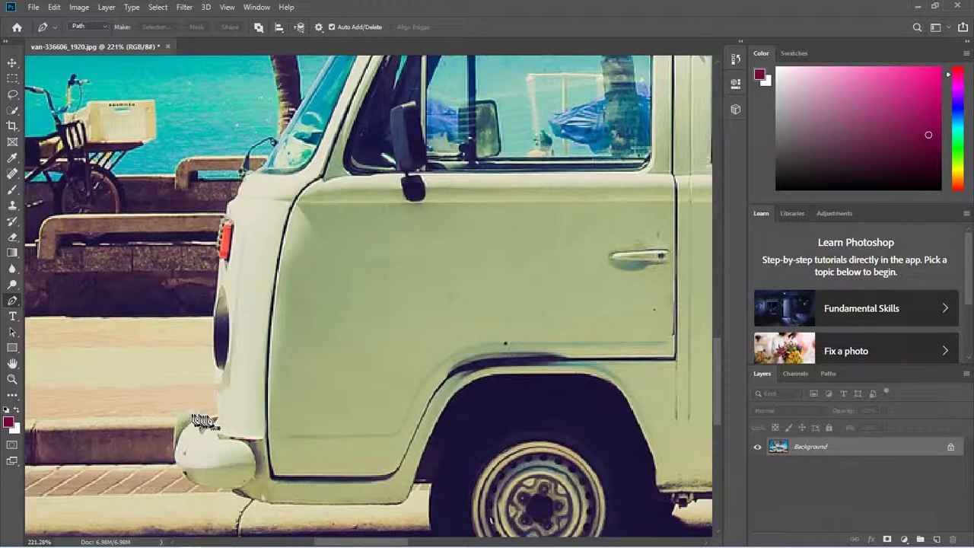
Trace a closed curved path along the van's front edge beside the tail light.
left_click(217, 416)
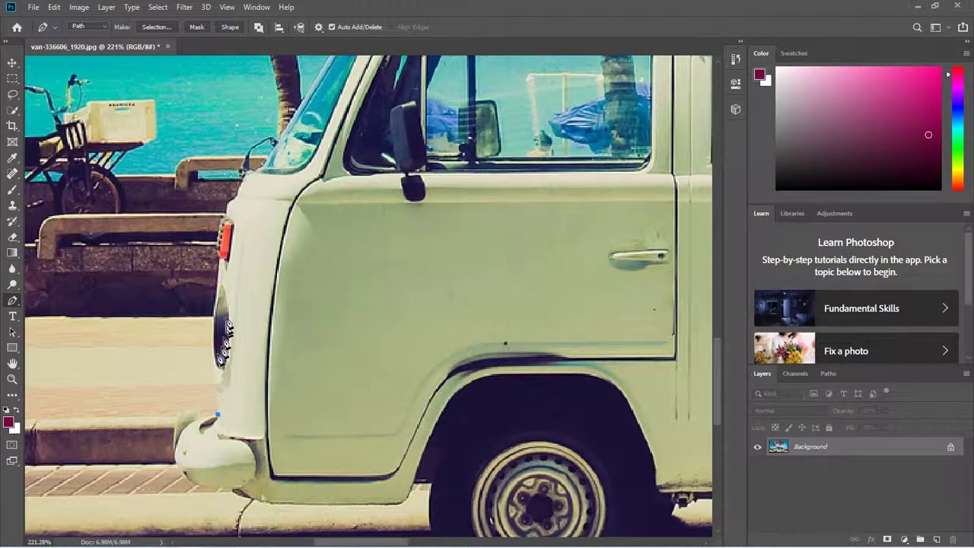
left_click_drag(222, 261, 233, 211)
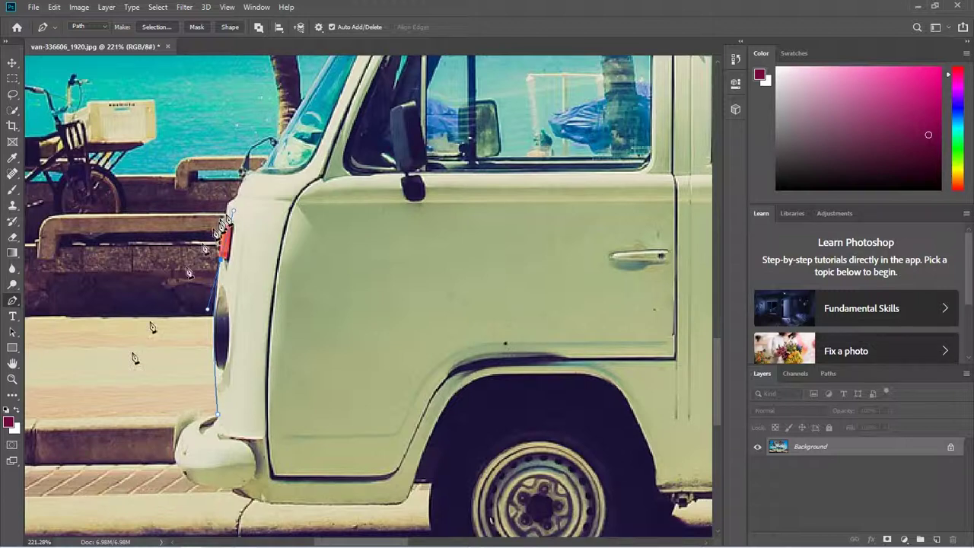
left_click(219, 418)
left_click_drag(268, 487, 304, 515)
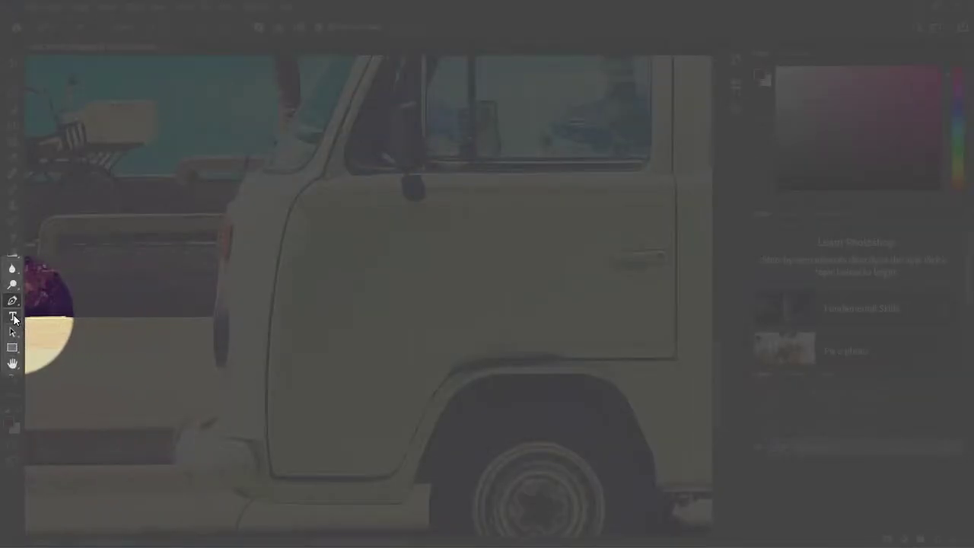
left_click(13, 318)
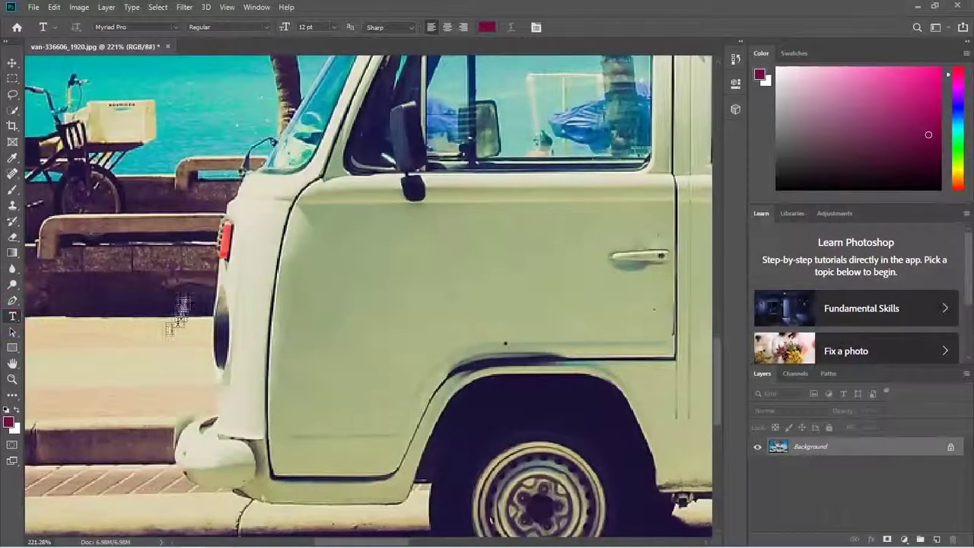
left_click(161, 299)
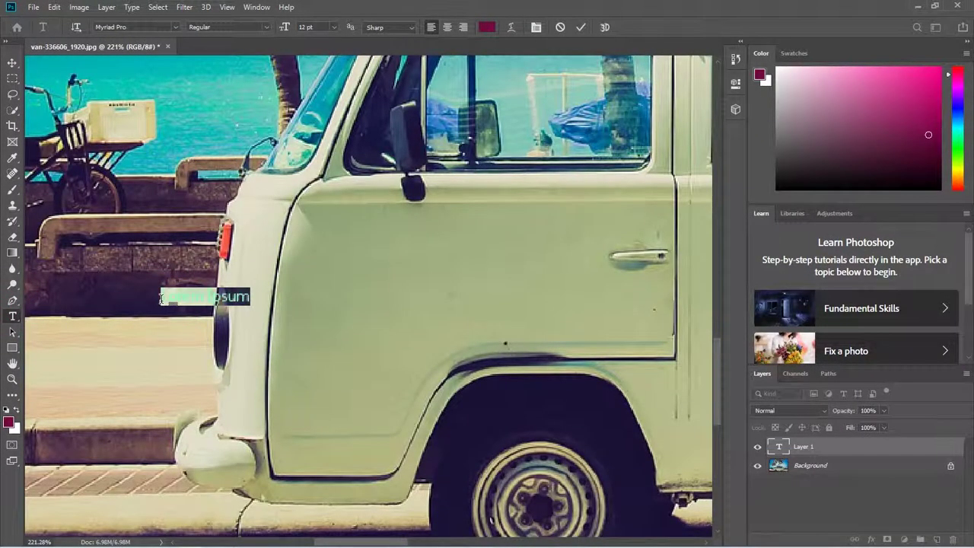
type("Hi")
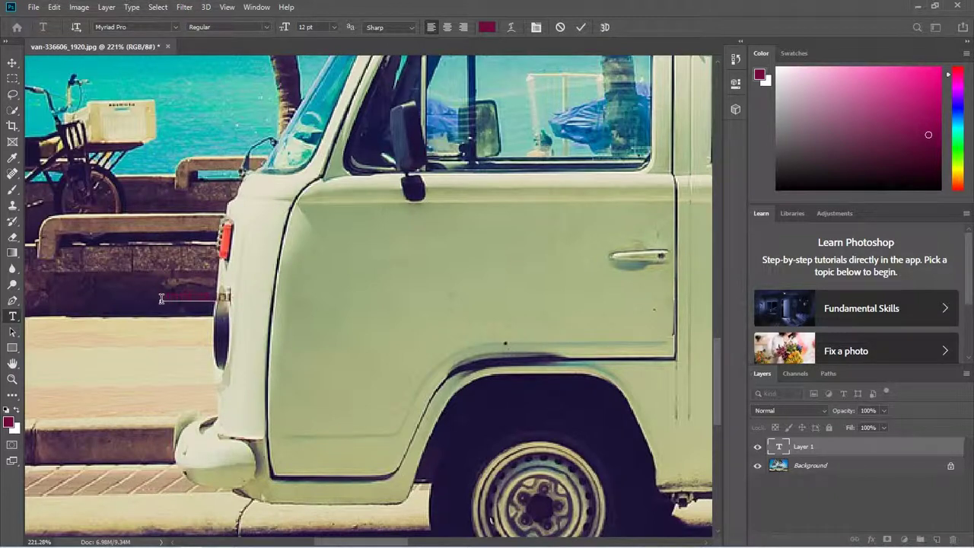
type("kakgkakgkakkgkakujgj")
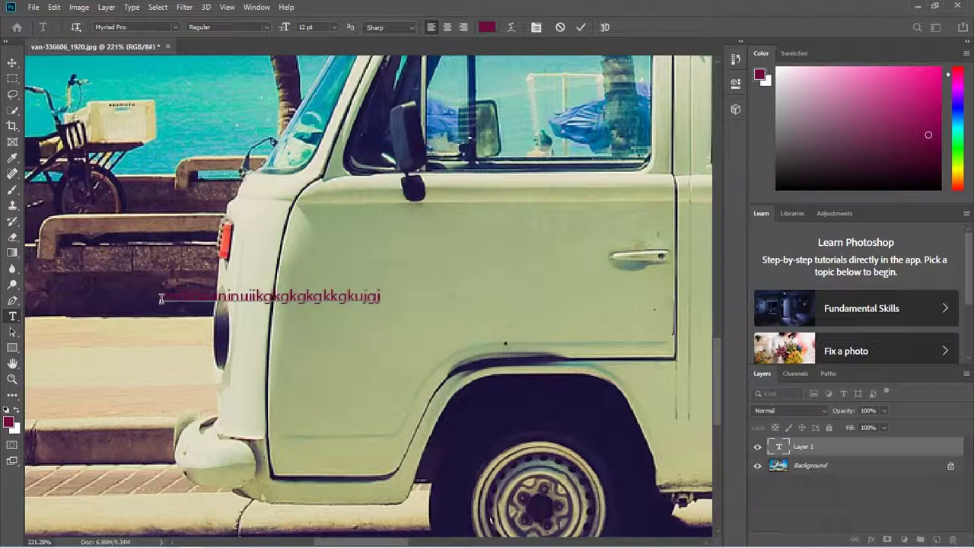
key("ctrl+a")
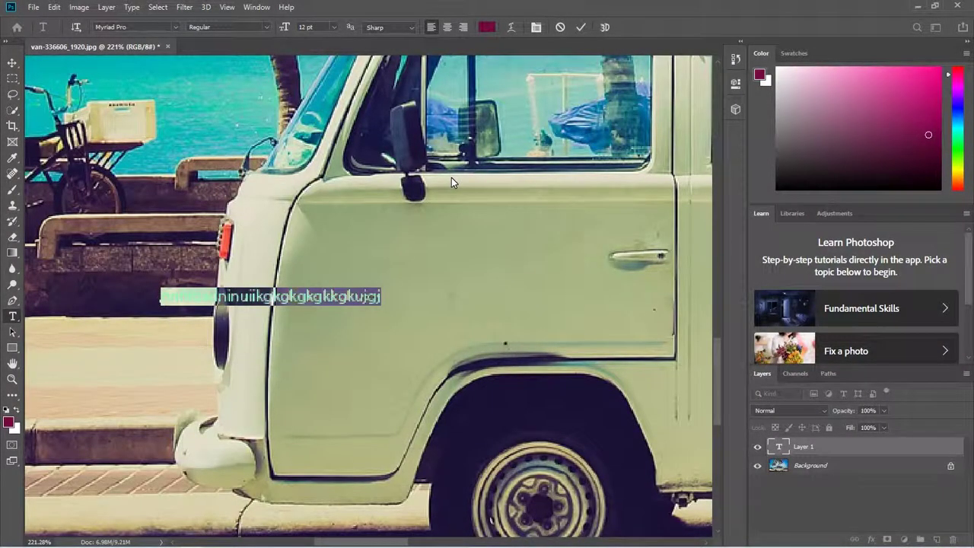
left_click(487, 26)
type("ffffff")
left_click(602, 113)
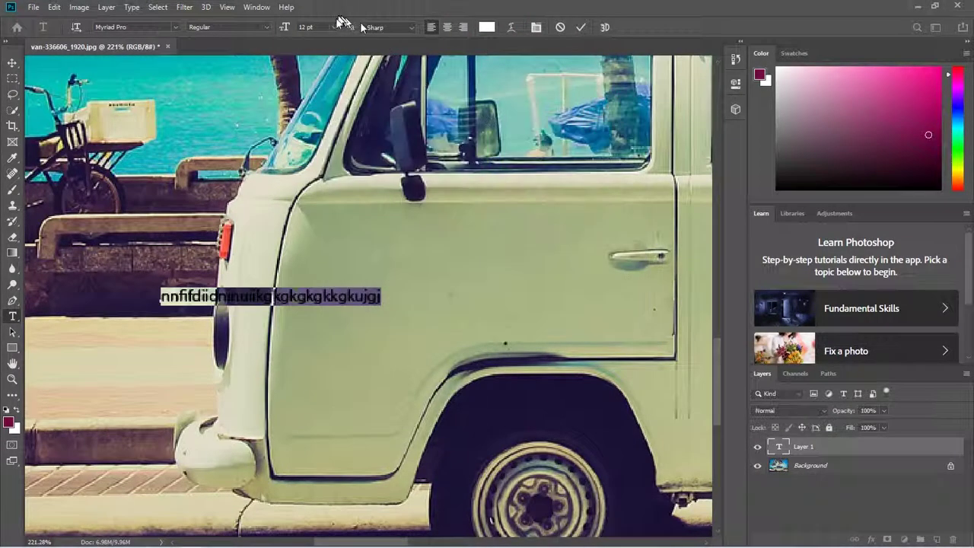
left_click(175, 27)
scroll(277, 262, "up", 2)
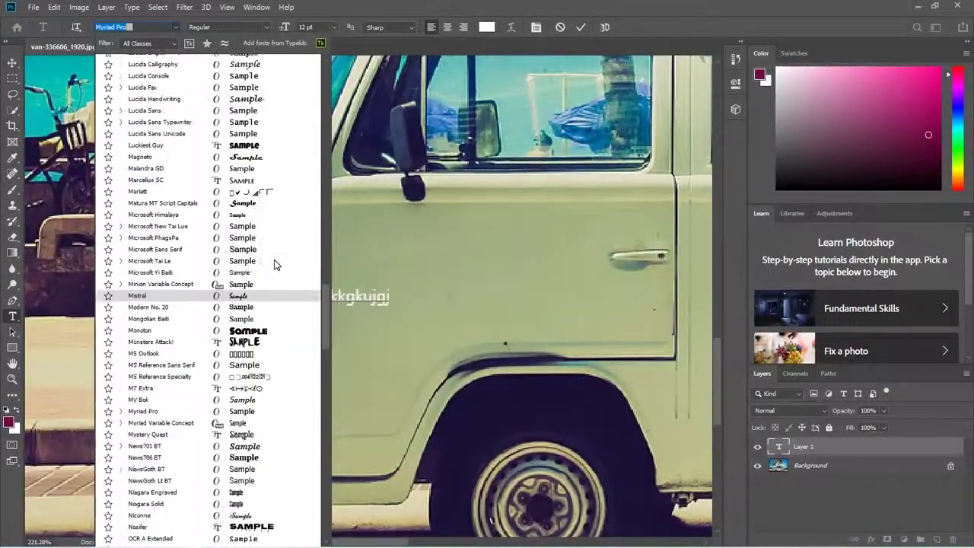
scroll(275, 264, "up", 3)
left_click(407, 11)
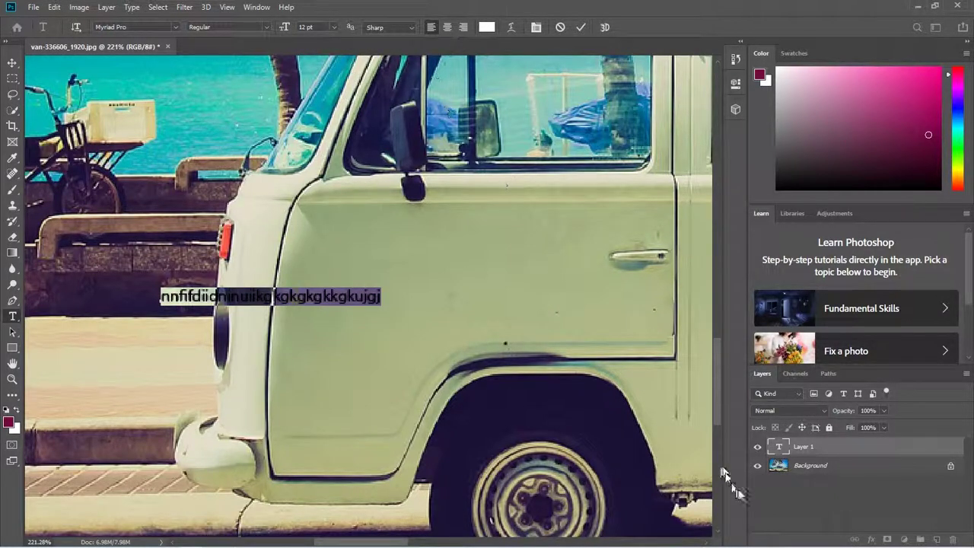
left_click(761, 498)
left_click_drag(837, 447, 953, 539)
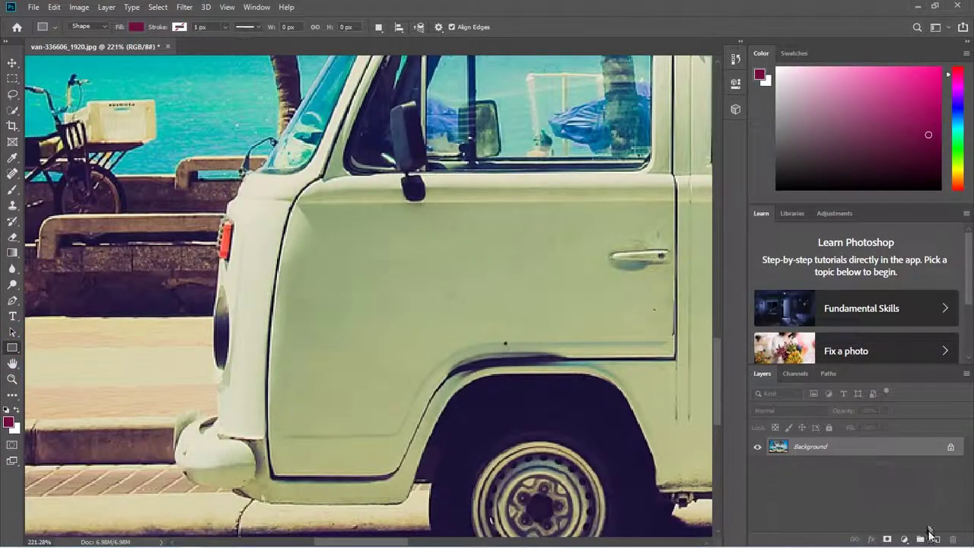
Draw a maroon 109 × 76 px rectangle shape layer on the van's front door.
left_click(935, 538)
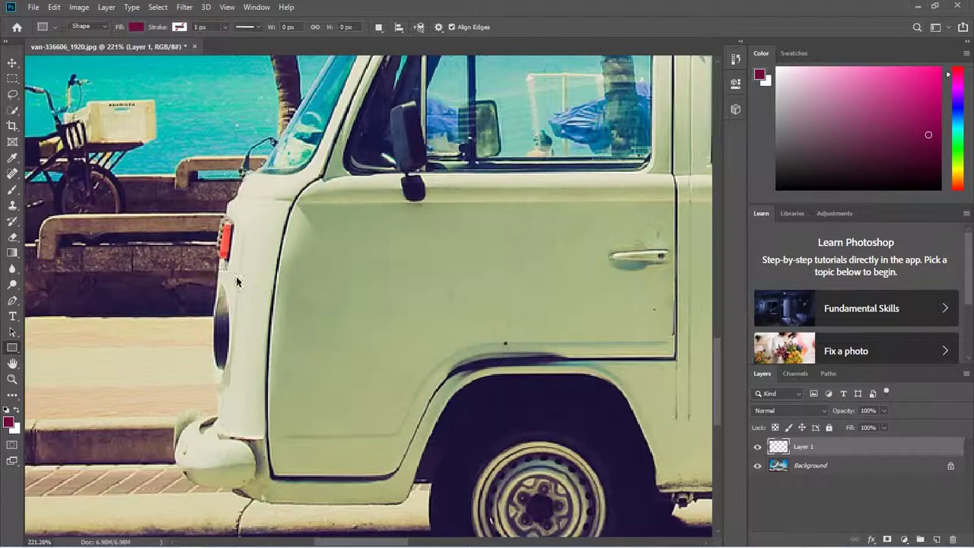
key("ctrl+z")
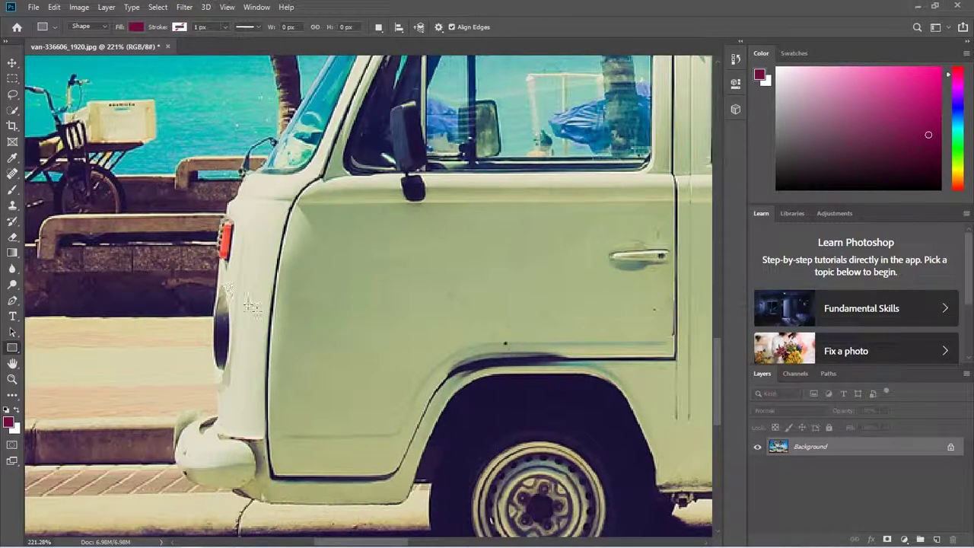
left_click_drag(246, 285, 393, 387)
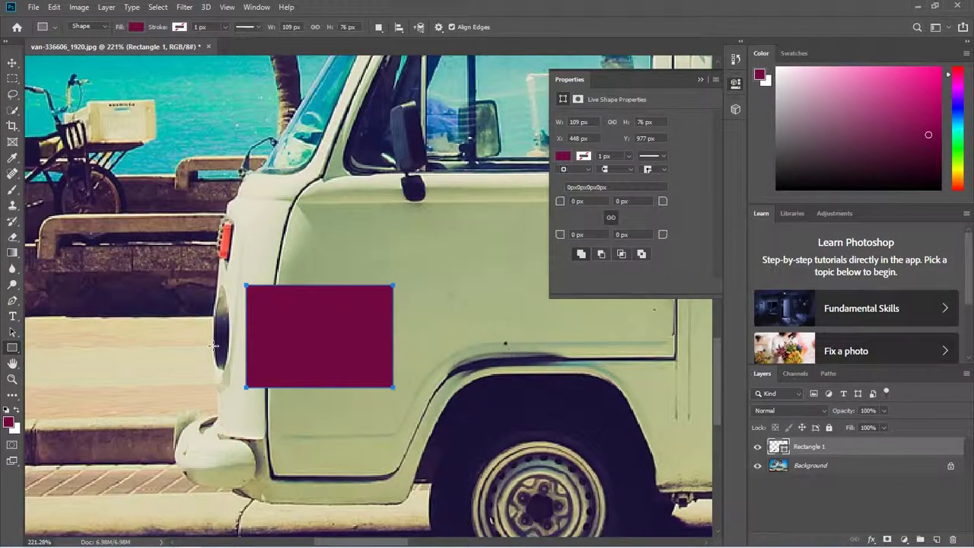
left_click(12, 62)
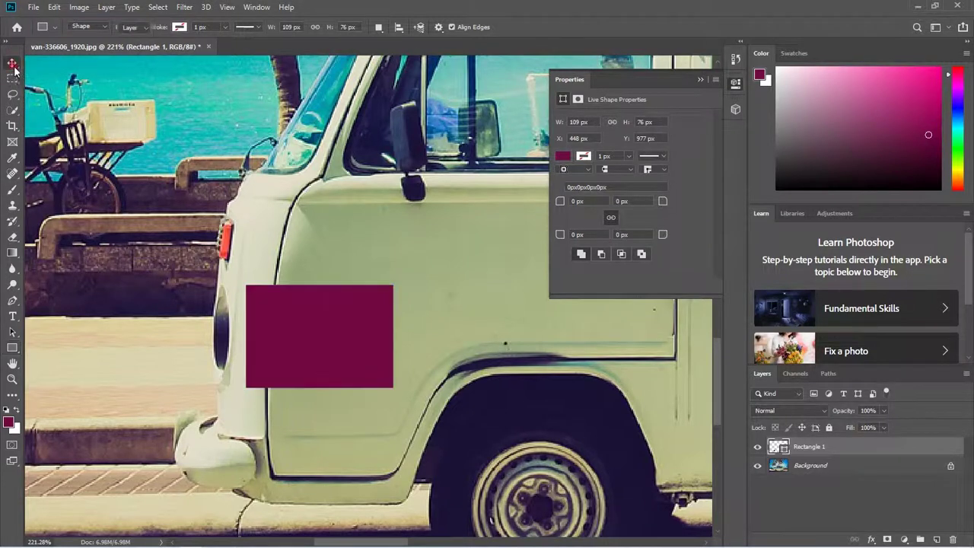
Move the maroon rectangle onto the front door at X 471 px, Y 967 px.
mouse_move(316, 358)
left_mouse_down()
mouse_move(409, 319)
mouse_move(305, 385)
mouse_move(345, 339)
mouse_move(375, 366)
mouse_move(319, 366)
mouse_move(326, 388)
mouse_move(428, 348)
mouse_move(419, 315)
mouse_move(347, 289)
mouse_move(337, 365)
mouse_move(359, 365)
left_mouse_up()
left_click(12, 333)
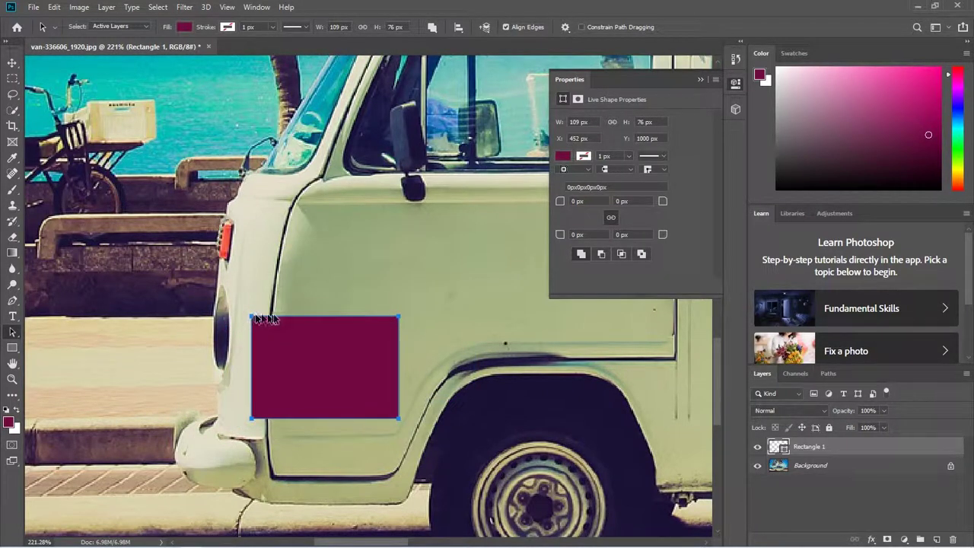
left_click_drag(400, 314, 407, 352)
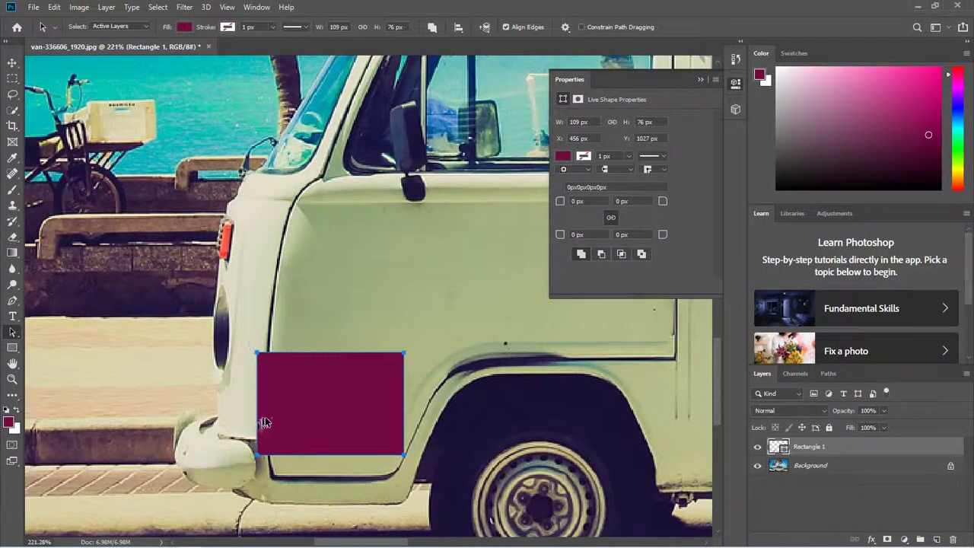
left_click_drag(341, 411, 360, 331)
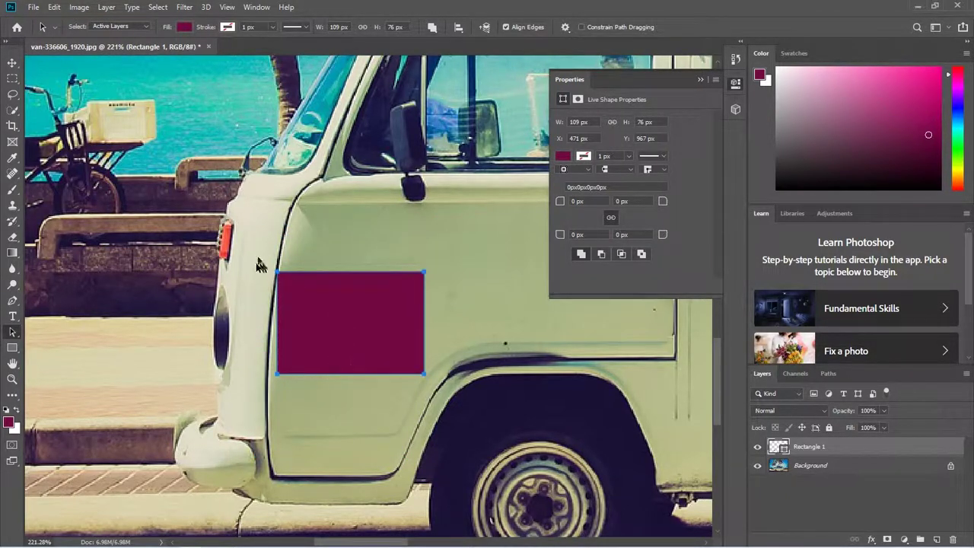
left_click(12, 64)
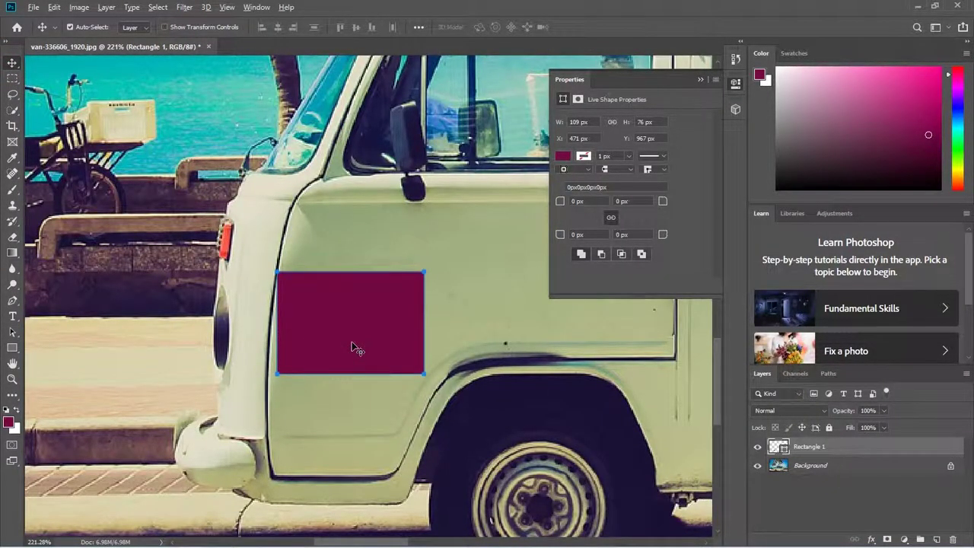
left_click_drag(354, 349, 351, 219)
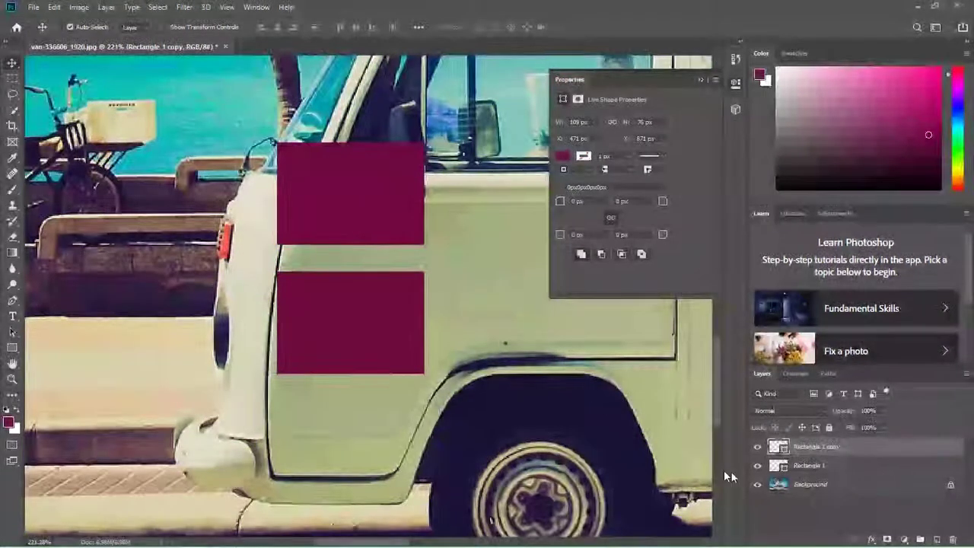
left_click(758, 447)
left_click(759, 447)
left_click(759, 447)
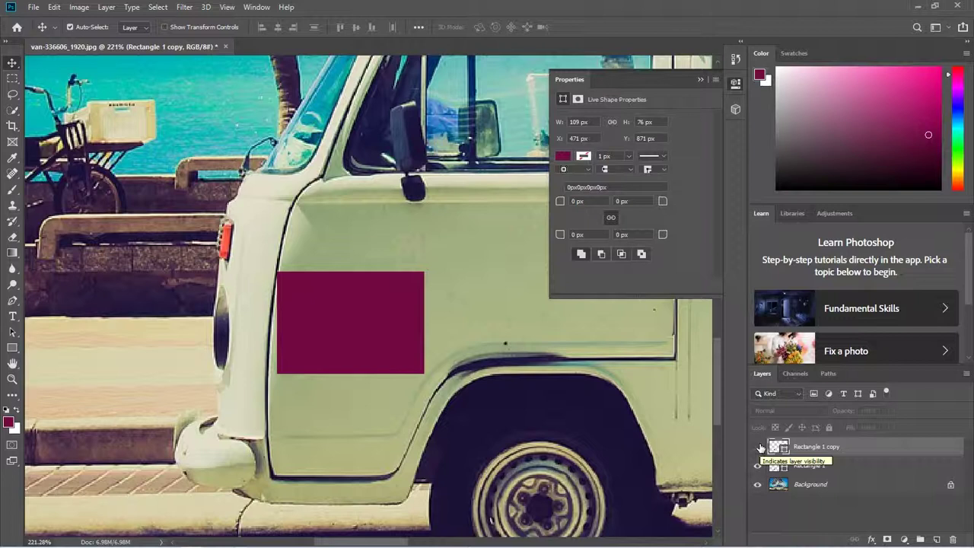
left_click(759, 447)
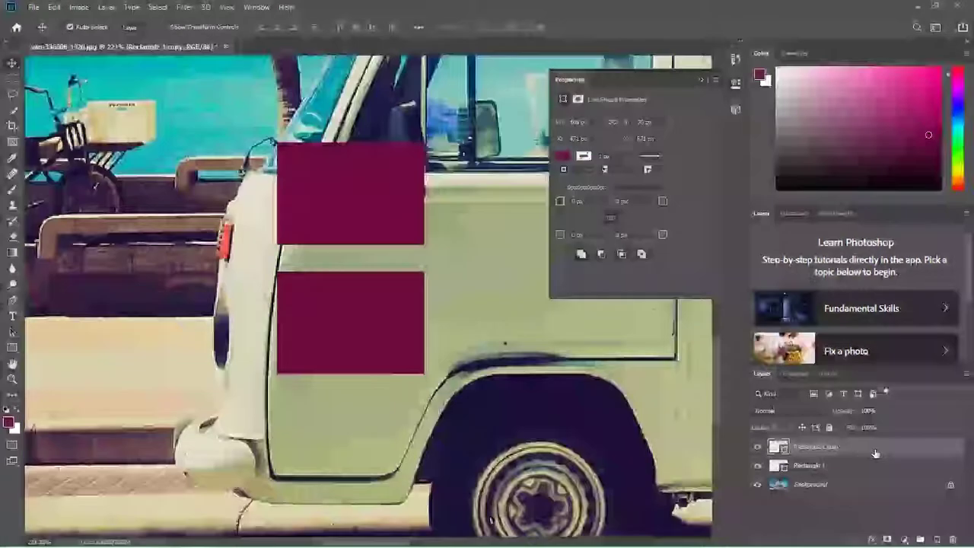
key("ctrl+comma")
left_click_drag(897, 453, 952, 538)
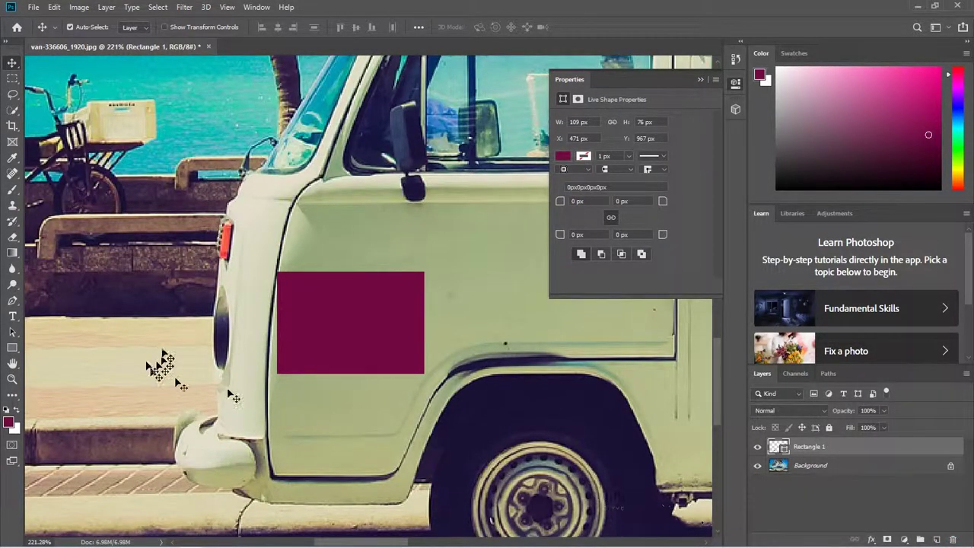
left_click(10, 333)
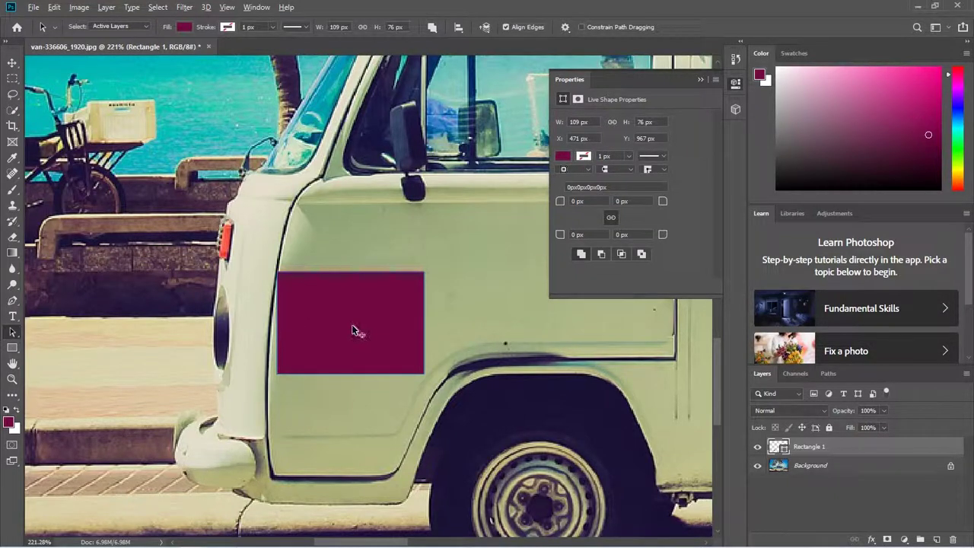
Copy the rectangle up near the window and elsewhere, then duplicate the Rectangle 1 layer.
left_click_drag(352, 325, 348, 207)
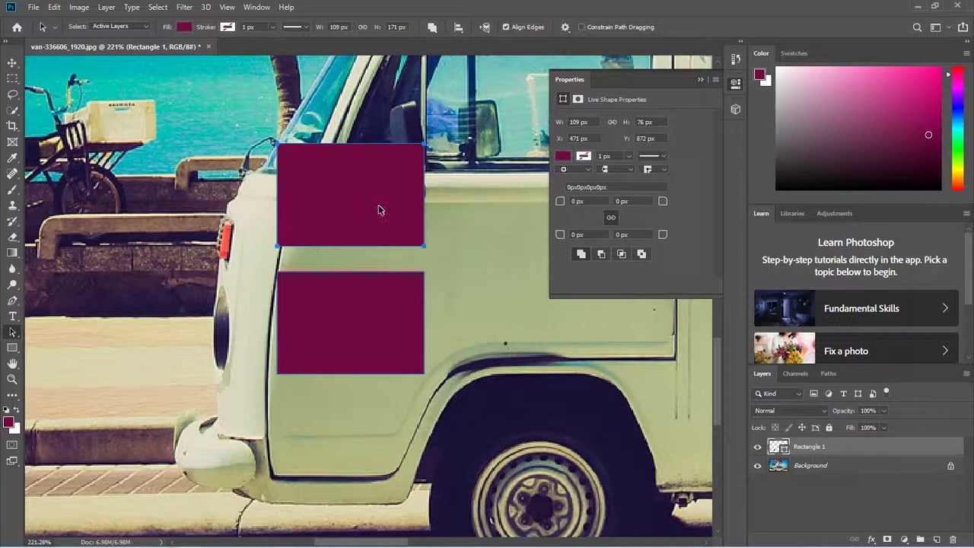
mouse_move(375, 214)
left_mouse_down()
mouse_move(327, 211)
mouse_move(449, 213)
mouse_move(373, 213)
left_mouse_up()
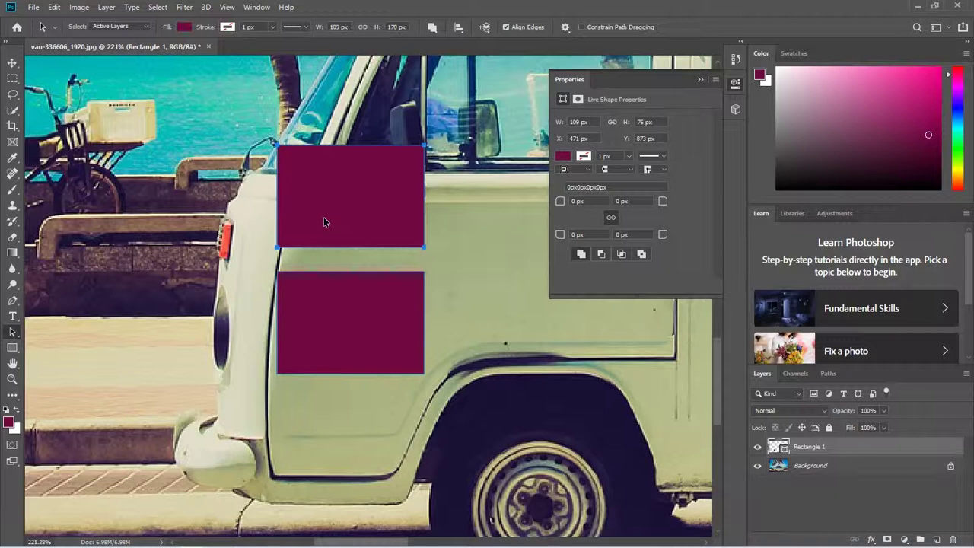
left_click_drag(348, 213, 271, 106)
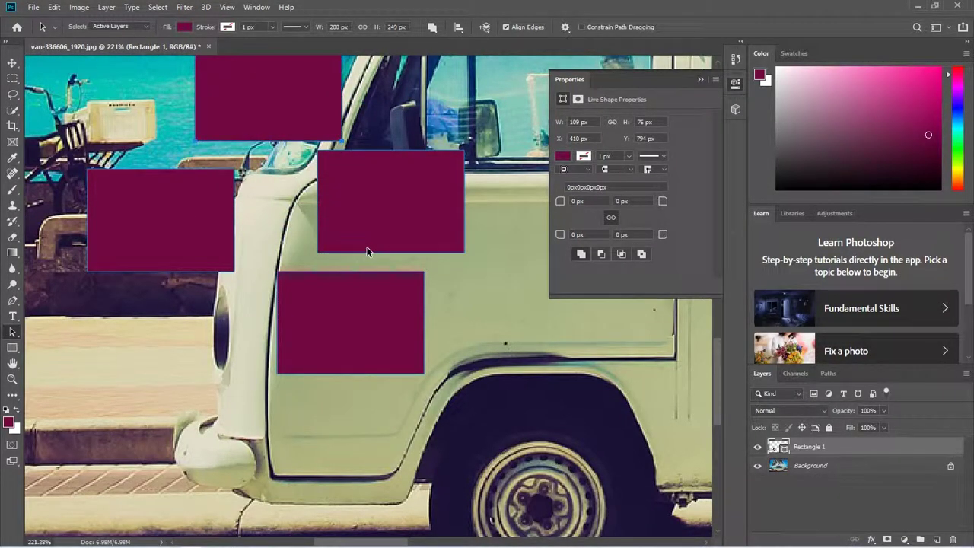
left_click_drag(934, 451, 949, 540)
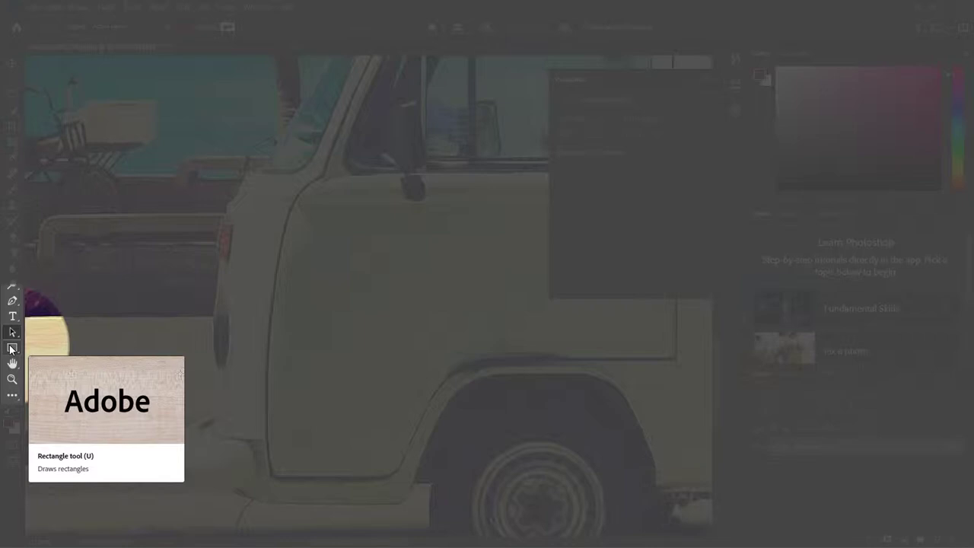
Draw two crimson rectangles over the van's door and front, then undo them.
left_click(11, 348)
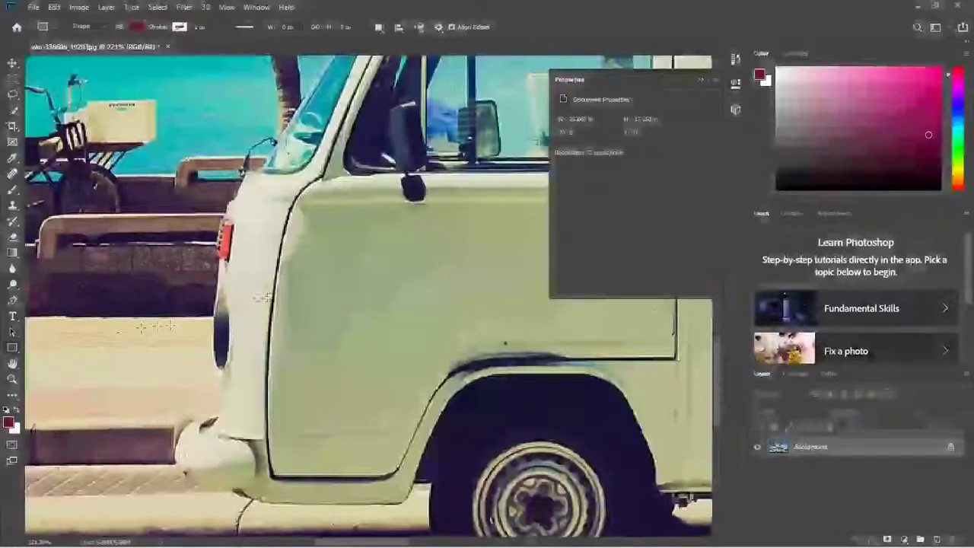
left_click_drag(287, 270, 606, 434)
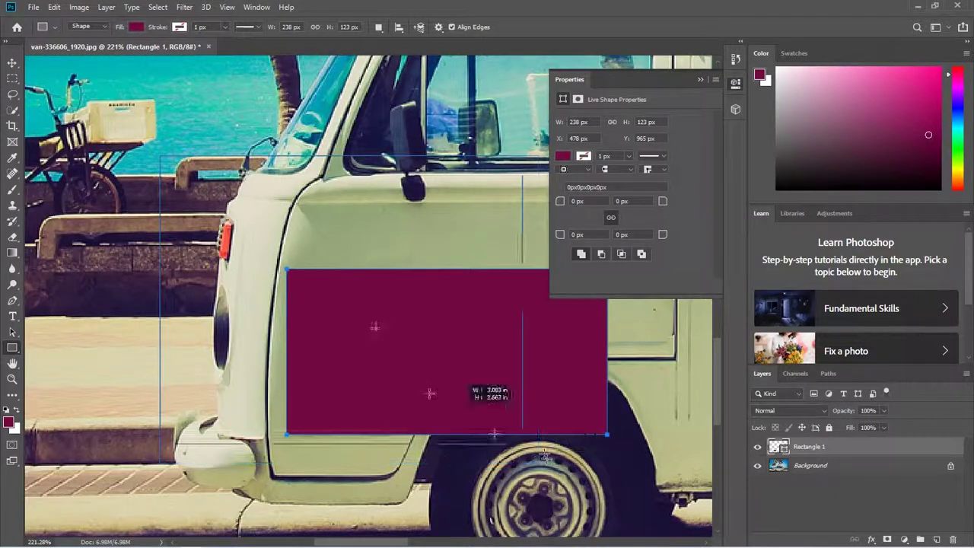
left_click_drag(160, 157, 522, 378)
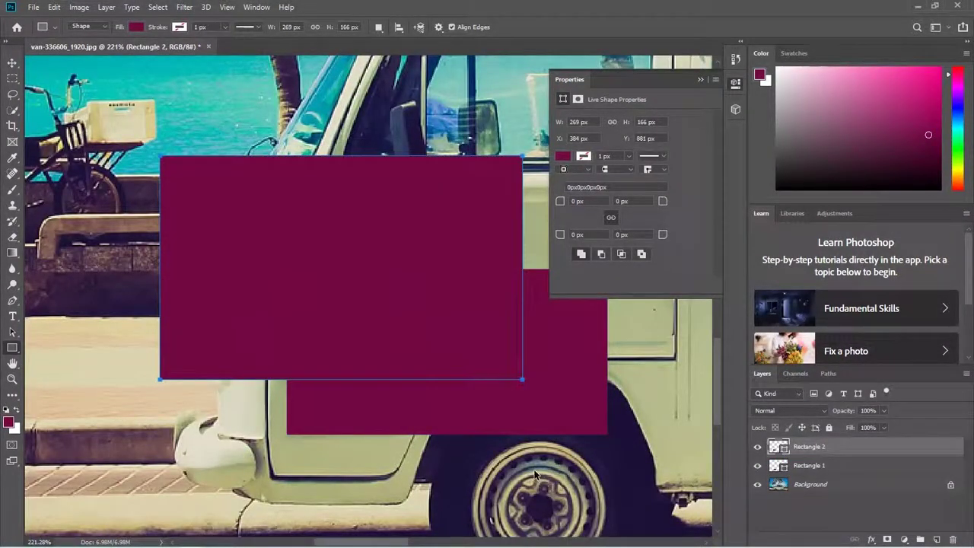
key("ctrl+z")
key("ctrl+z")
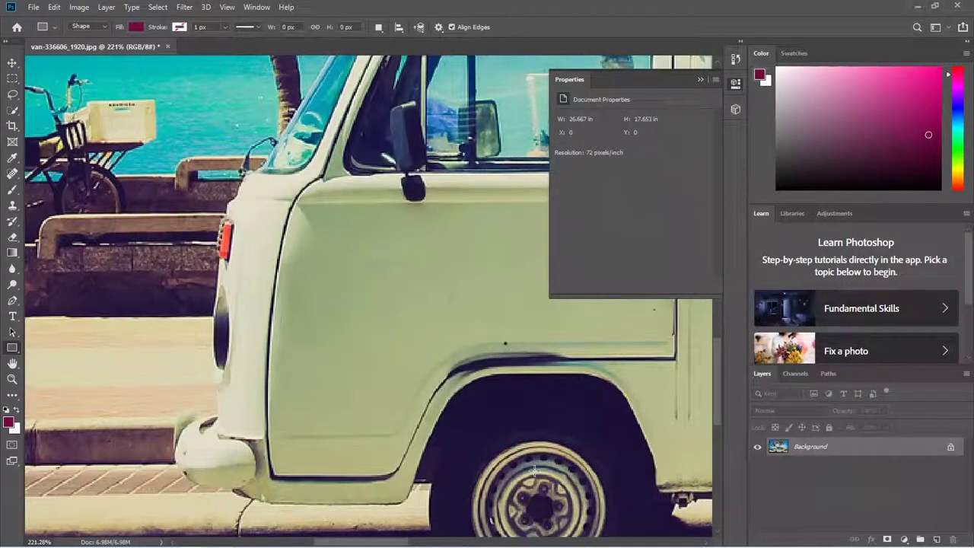
Pan across the van's windows, front cab and rear wheel, then collapse the Properties panel.
left_click_drag(381, 417, 261, 424)
mouse_move(403, 425)
left_mouse_down()
mouse_move(235, 289)
mouse_move(279, 256)
mouse_move(396, 482)
mouse_move(542, 484)
mouse_move(446, 446)
left_mouse_up()
mouse_move(311, 348)
left_mouse_down()
mouse_move(426, 446)
mouse_move(530, 467)
mouse_move(172, 297)
mouse_move(85, 239)
left_mouse_up()
mouse_move(461, 461)
left_mouse_down()
mouse_move(259, 289)
mouse_move(171, 395)
mouse_move(247, 411)
mouse_move(457, 518)
mouse_move(497, 476)
mouse_move(475, 408)
left_mouse_up()
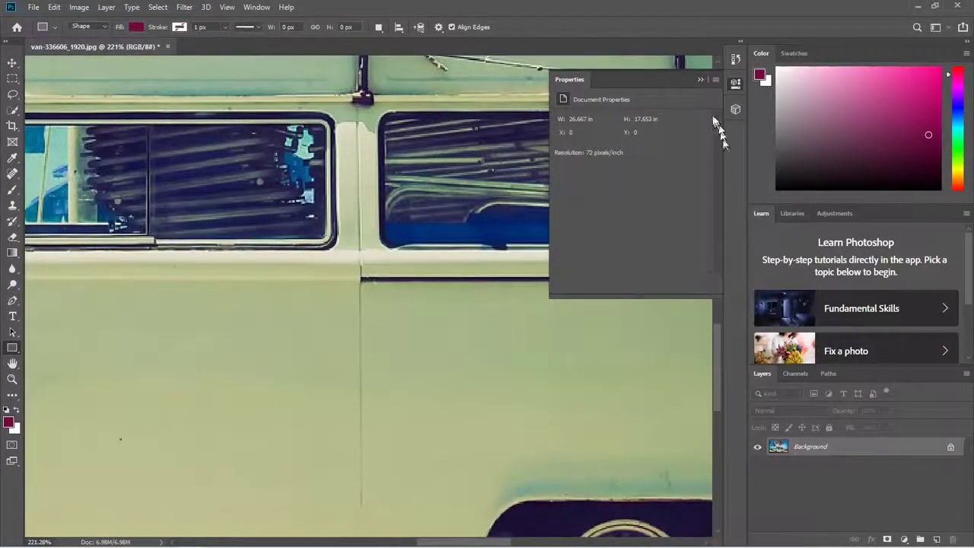
left_click(701, 79)
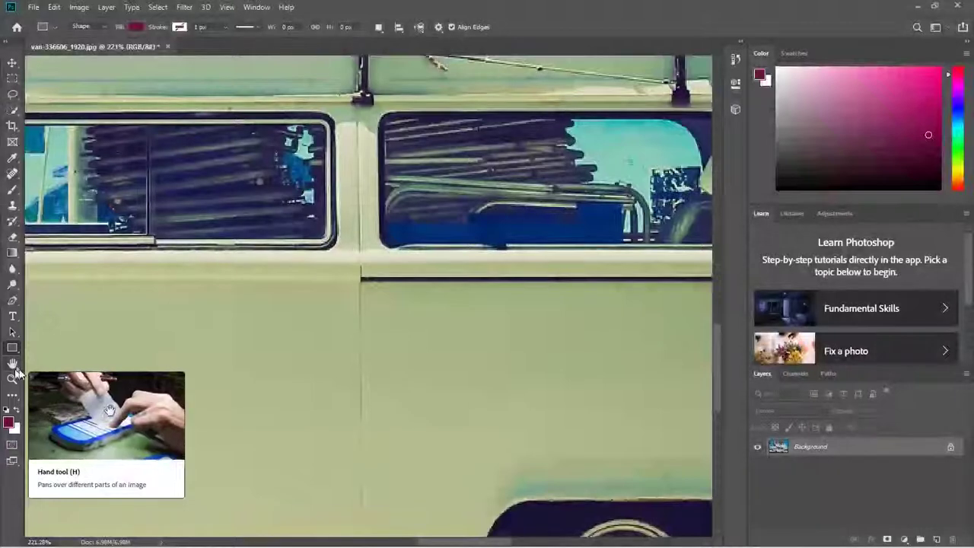
Pan over the van's windows, fit the photo on screen, then zoom in on the van.
left_click_drag(550, 414, 565, 457)
left_click_drag(376, 398, 452, 387)
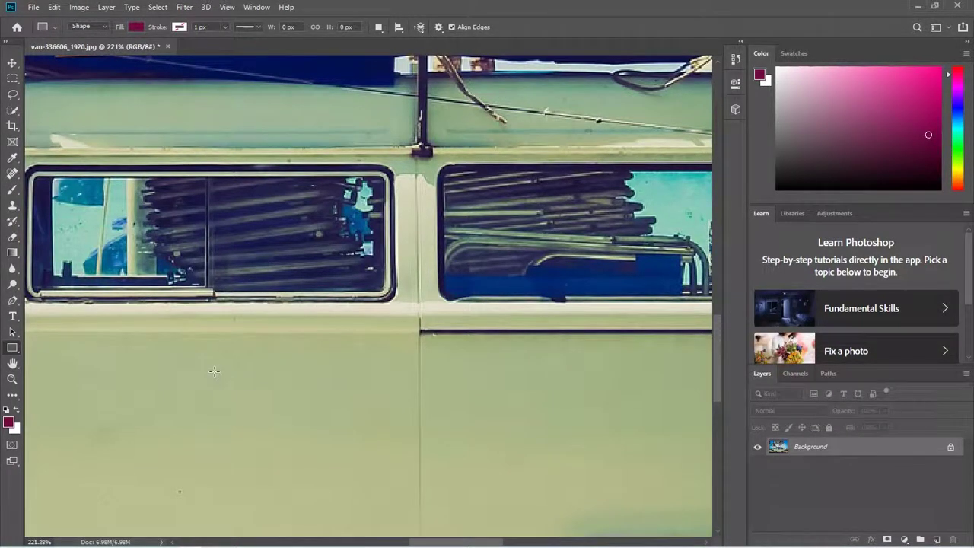
key("ctrl+0")
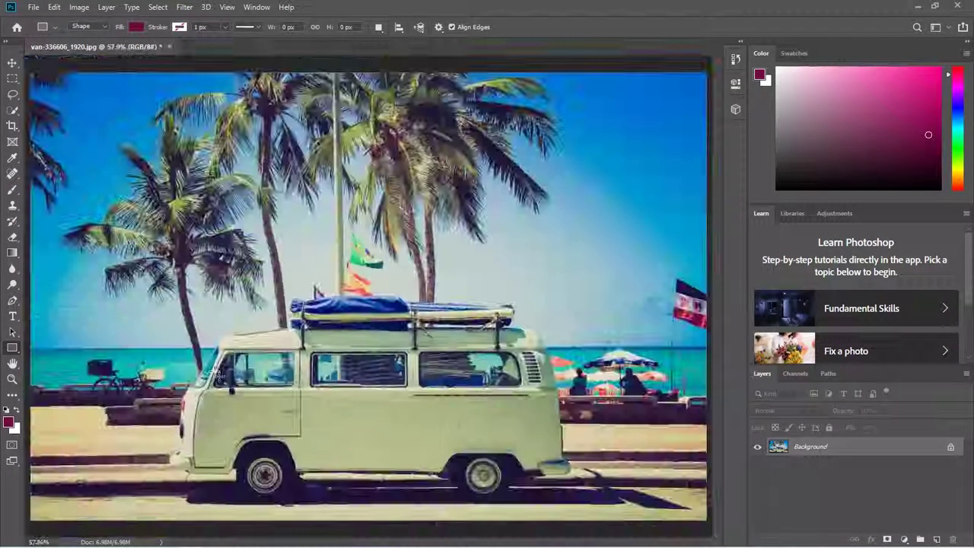
left_click(12, 364)
left_click(434, 370)
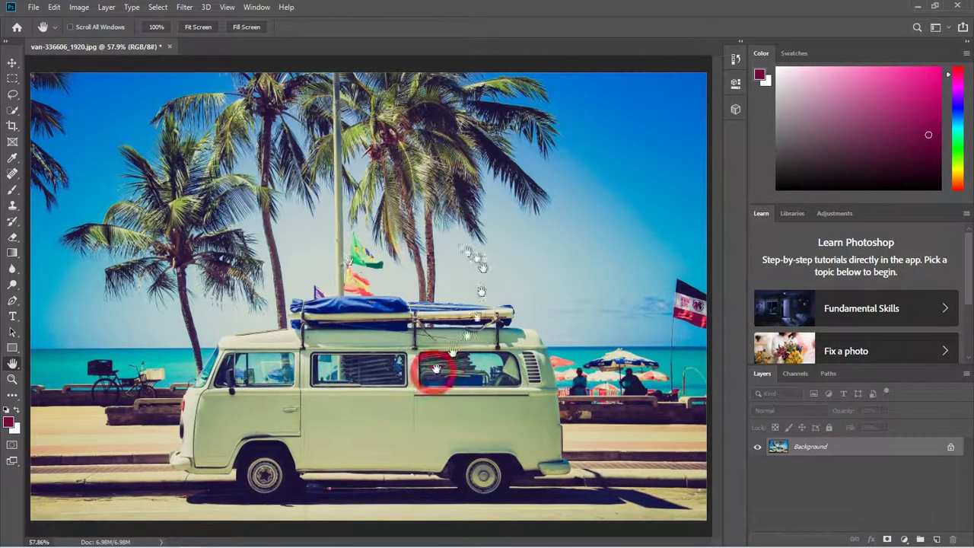
left_click(495, 327)
left_click(427, 346)
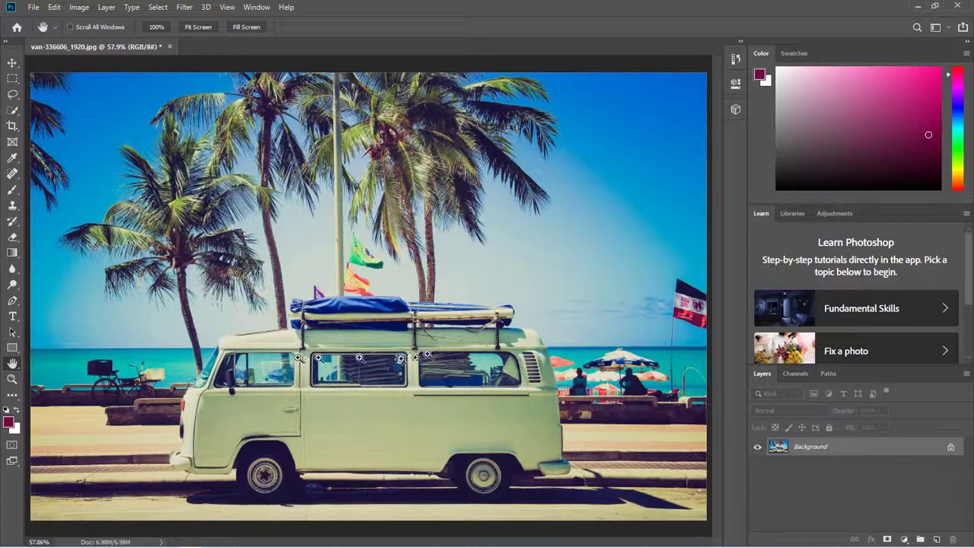
scroll(435, 348, "up", 10)
Pan at 318% across the door panel, rear corner, palms and rear wheel.
left_click_drag(519, 462, 380, 370)
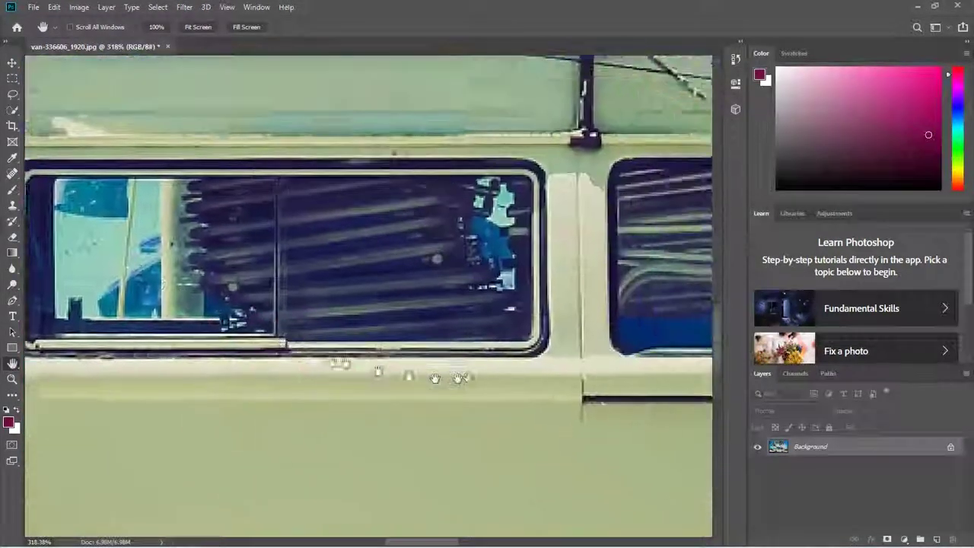
left_click_drag(472, 373, 235, 339)
left_click_drag(464, 413, 211, 294)
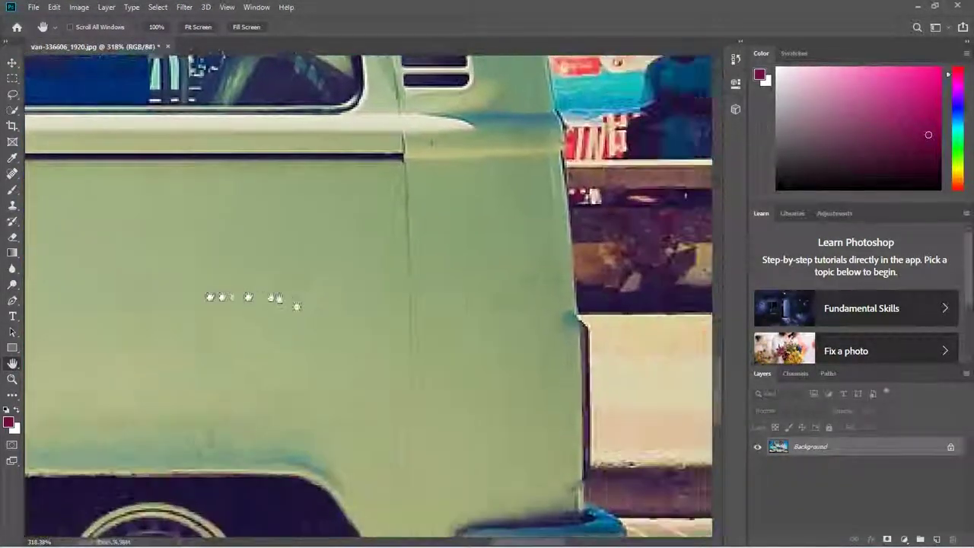
left_click_drag(428, 441, 454, 330)
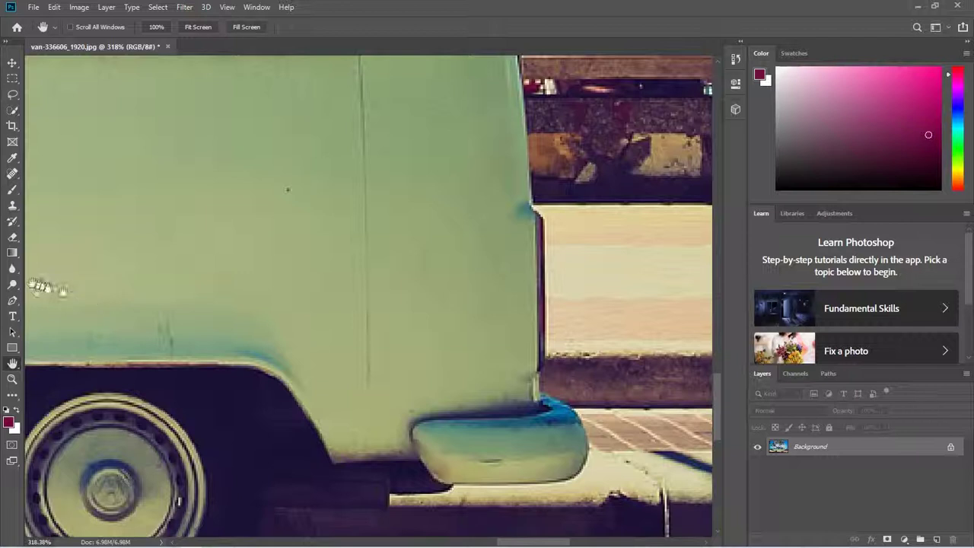
left_click_drag(567, 544, 365, 532)
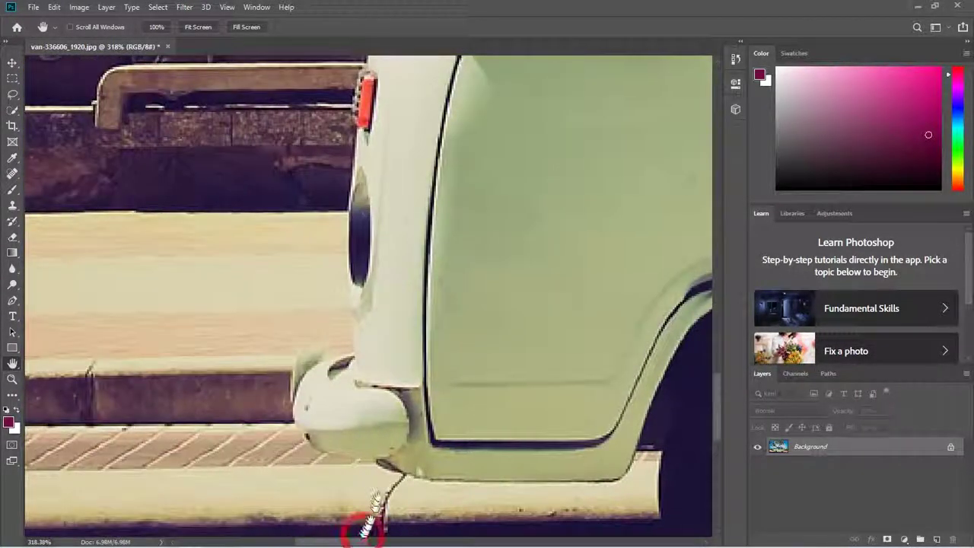
left_click_drag(718, 428, 716, 359)
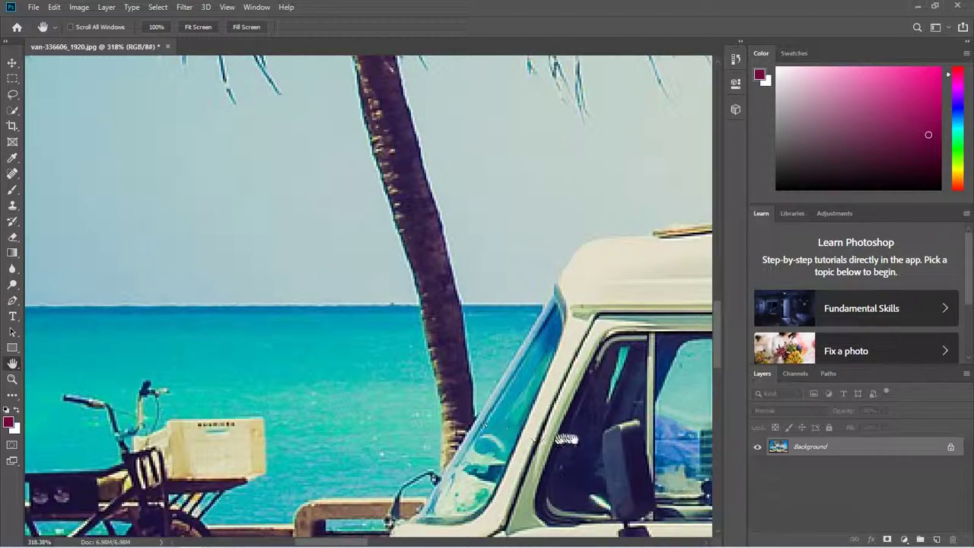
left_click_drag(80, 348, 33, 306)
left_click_drag(561, 409, 163, 392)
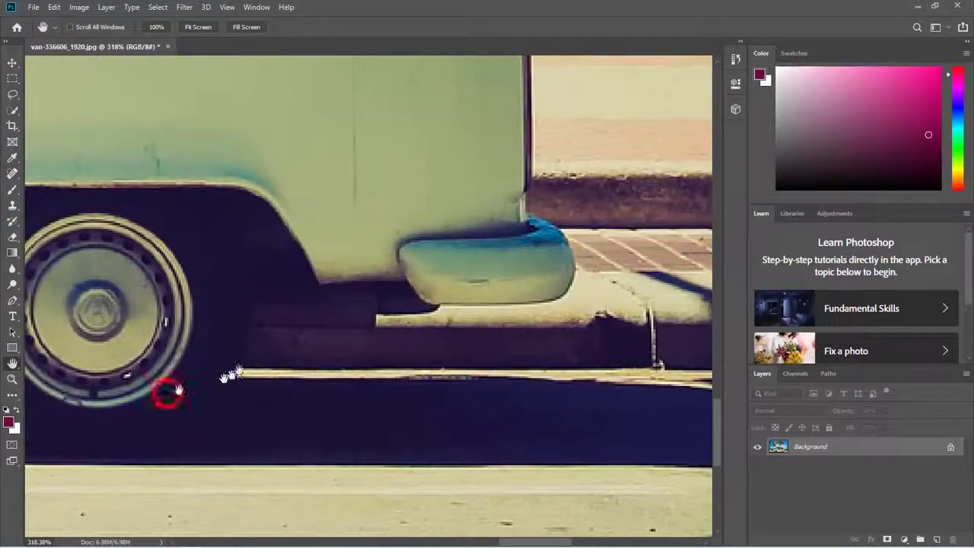
left_click_drag(336, 256, 295, 326)
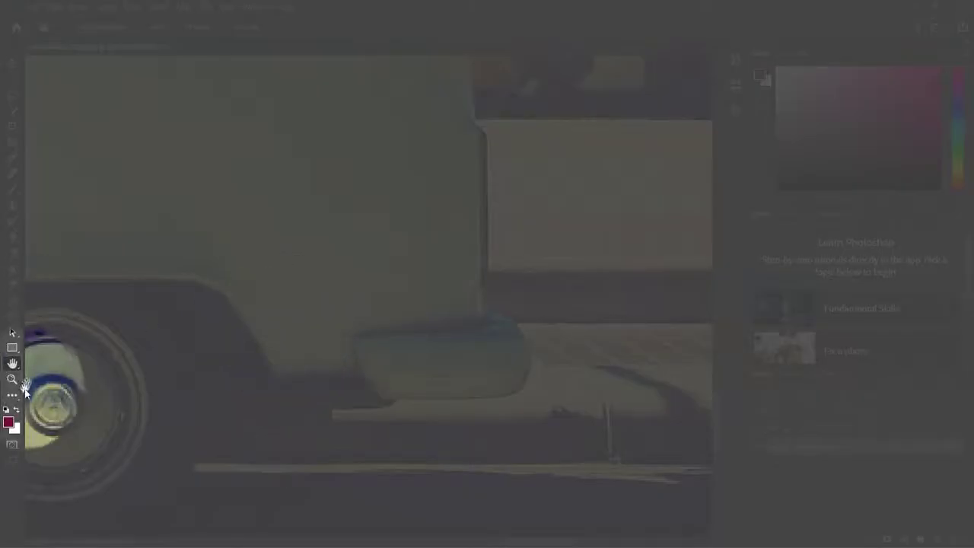
With the Zoom tool, scrubby-zoom out, zoom in to 200%, then back out to 66.7%.
left_click(13, 379)
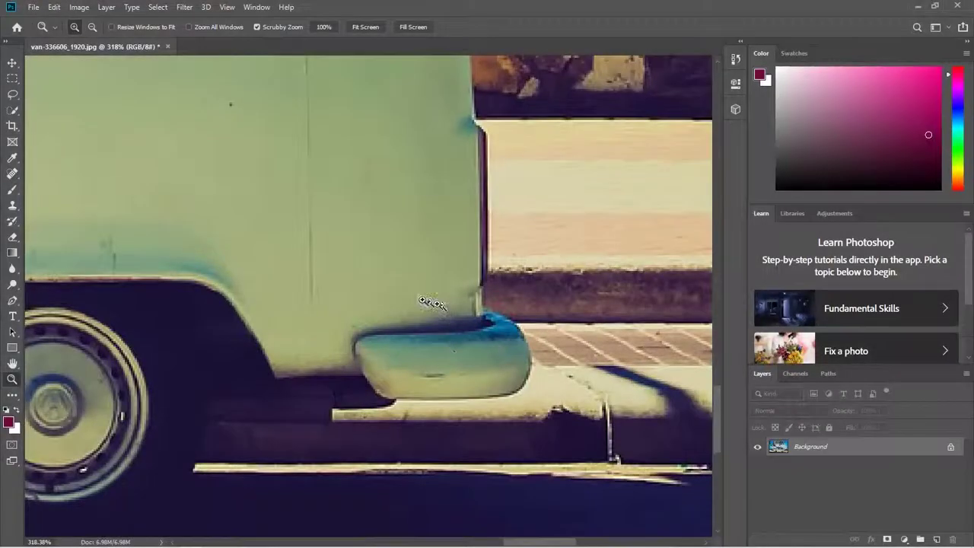
left_click_drag(426, 297, 334, 293)
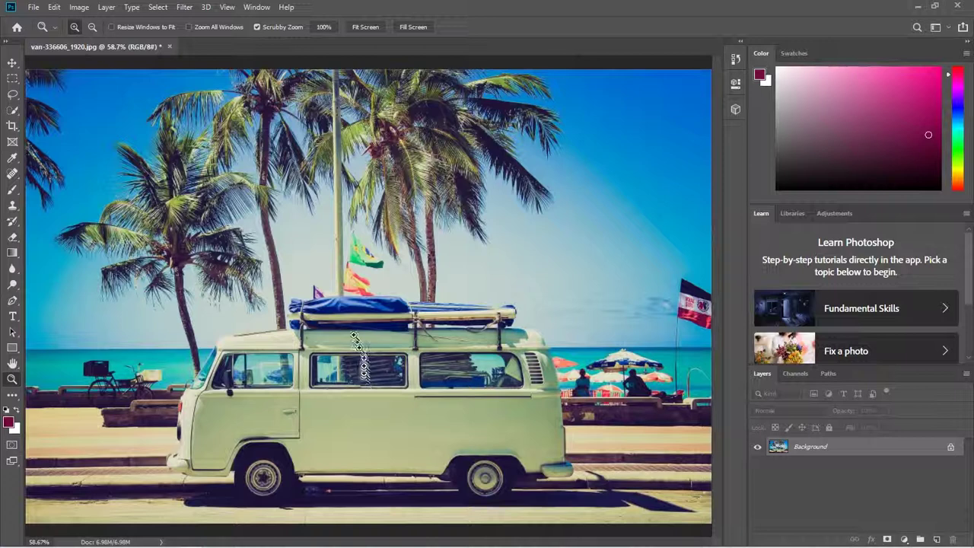
left_click(347, 345)
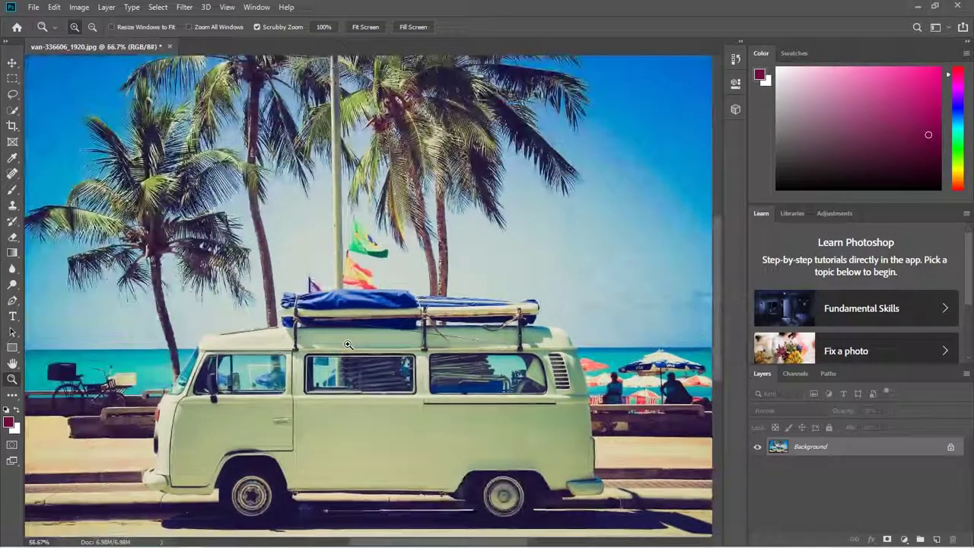
left_click(347, 345)
left_click(347, 345)
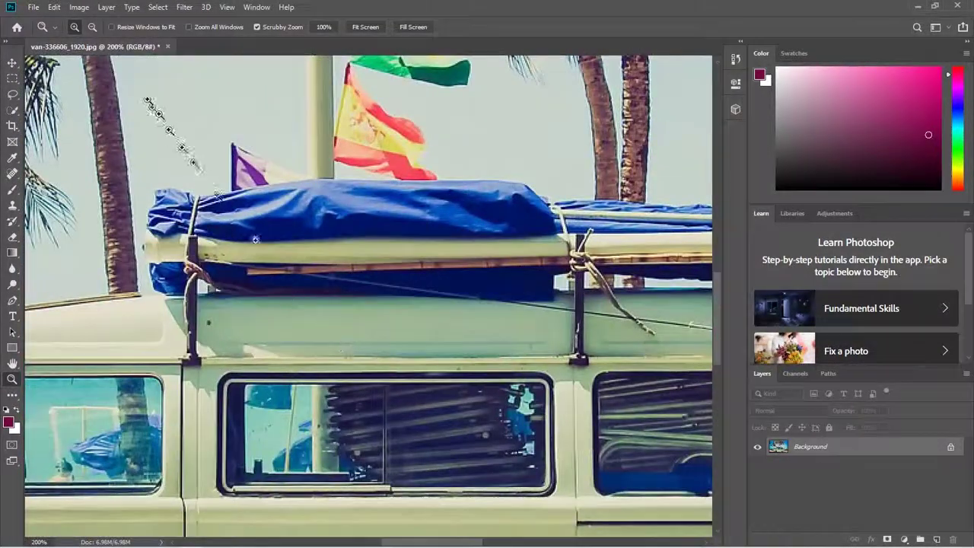
left_click(92, 26)
left_click(314, 343)
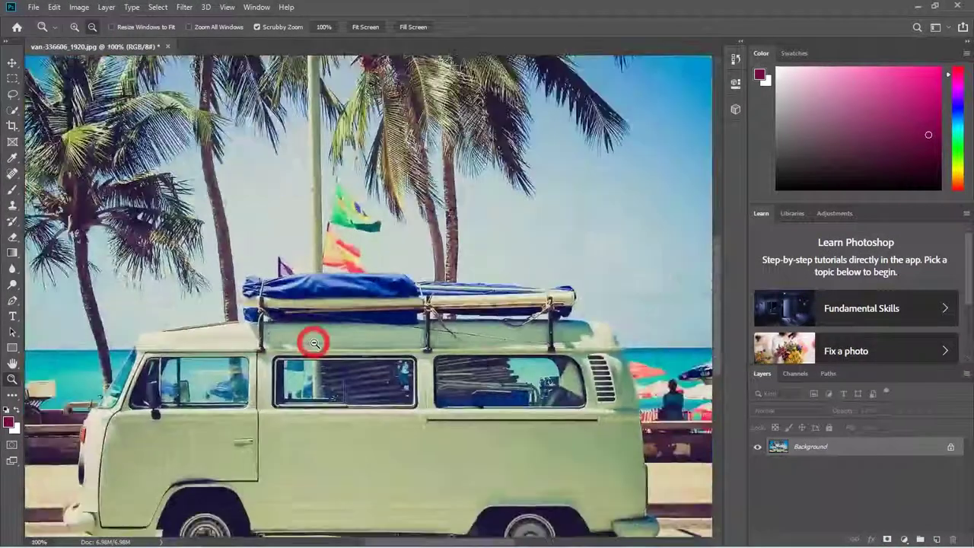
left_click(314, 343)
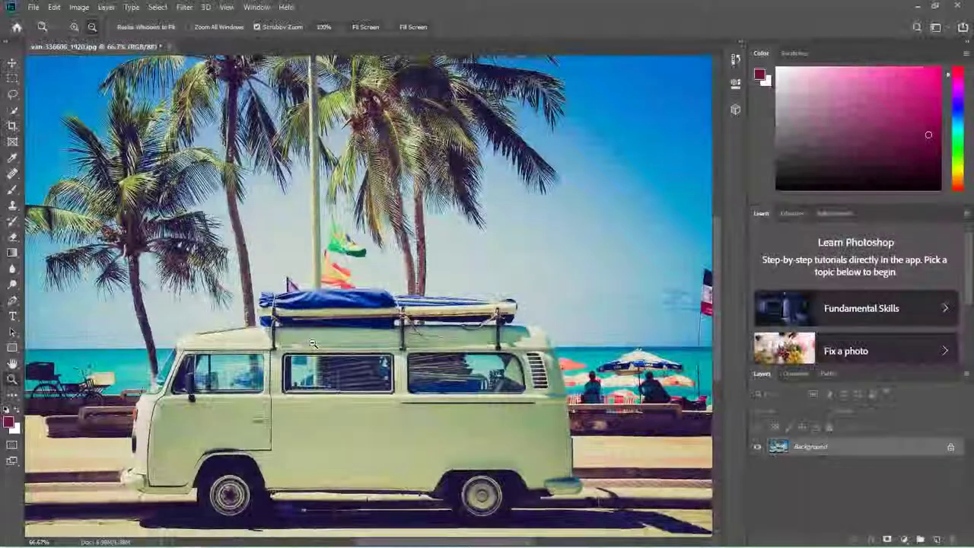
View the photo at 100%, then Fit Screen, then Fill Screen.
left_click(324, 28)
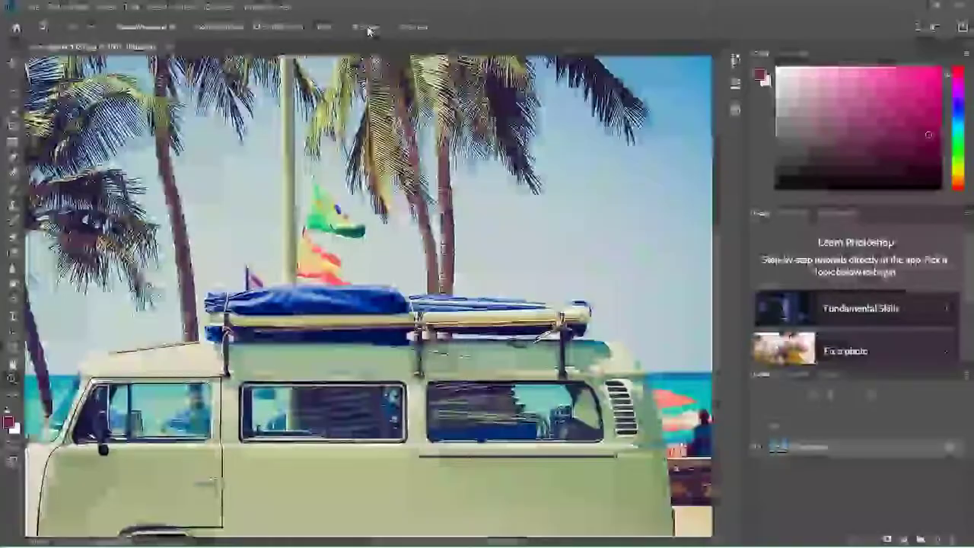
left_click(366, 28)
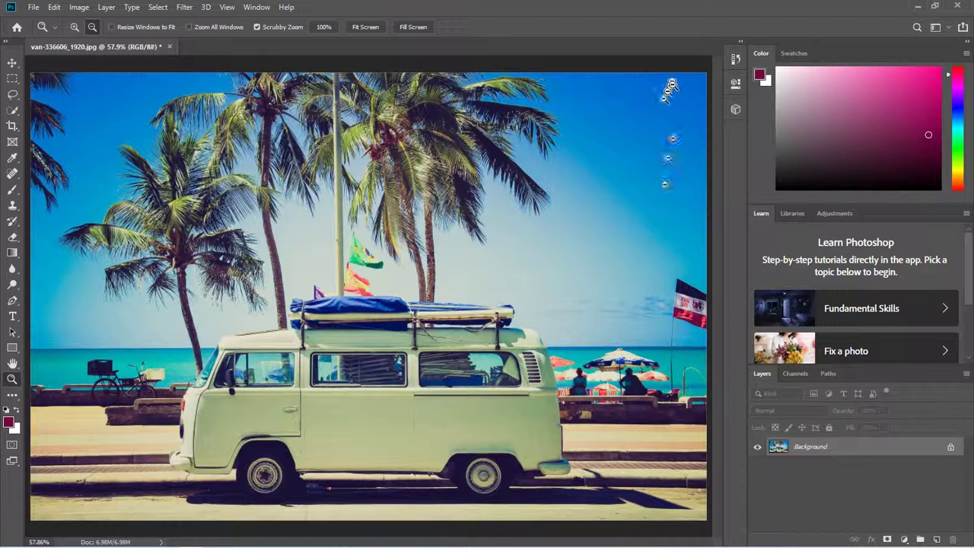
left_click(408, 27)
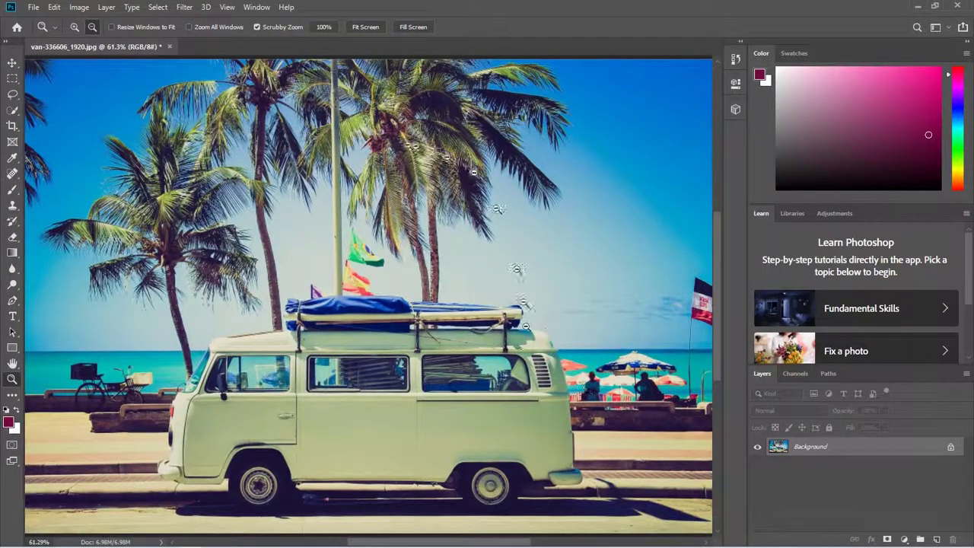